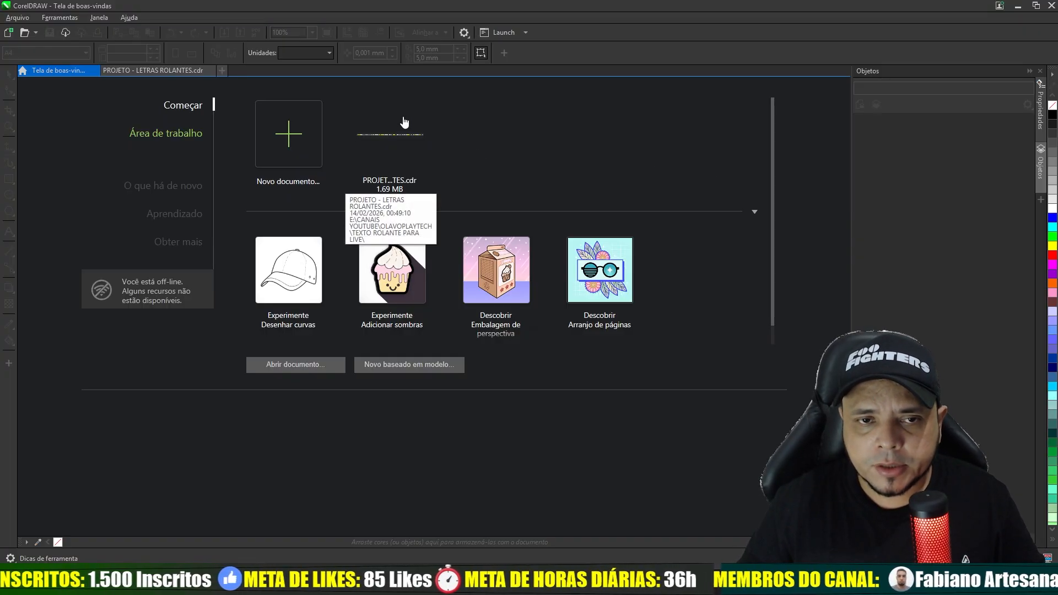
# - Open PROJETO - LETRAS ROLANTES.cdr and examine the scrolling text banner from its first section to its last
pyautogui.click(392, 141)
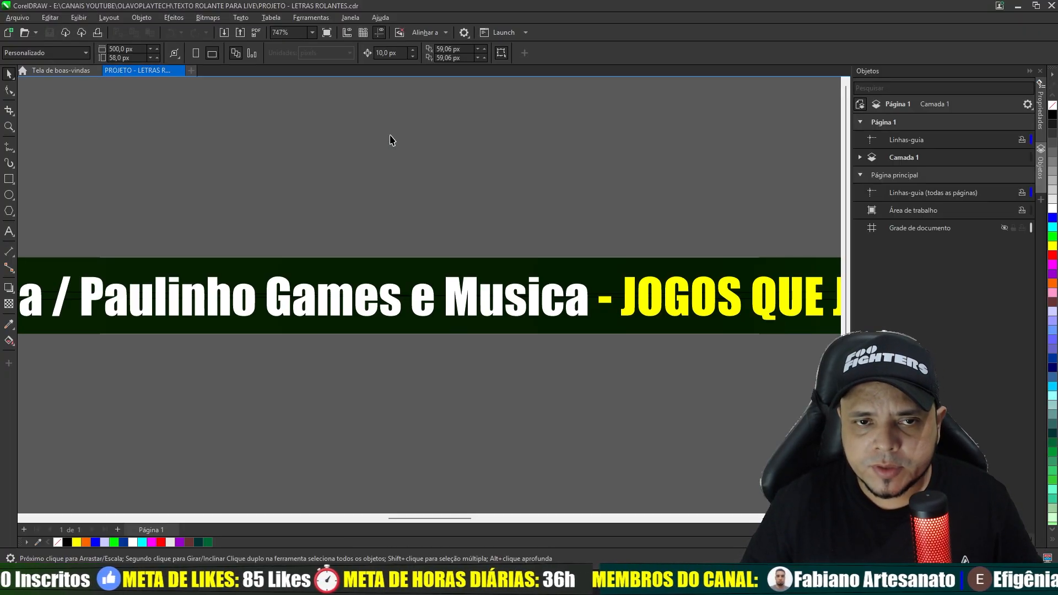
pyautogui.scroll(-4, 224, 293)
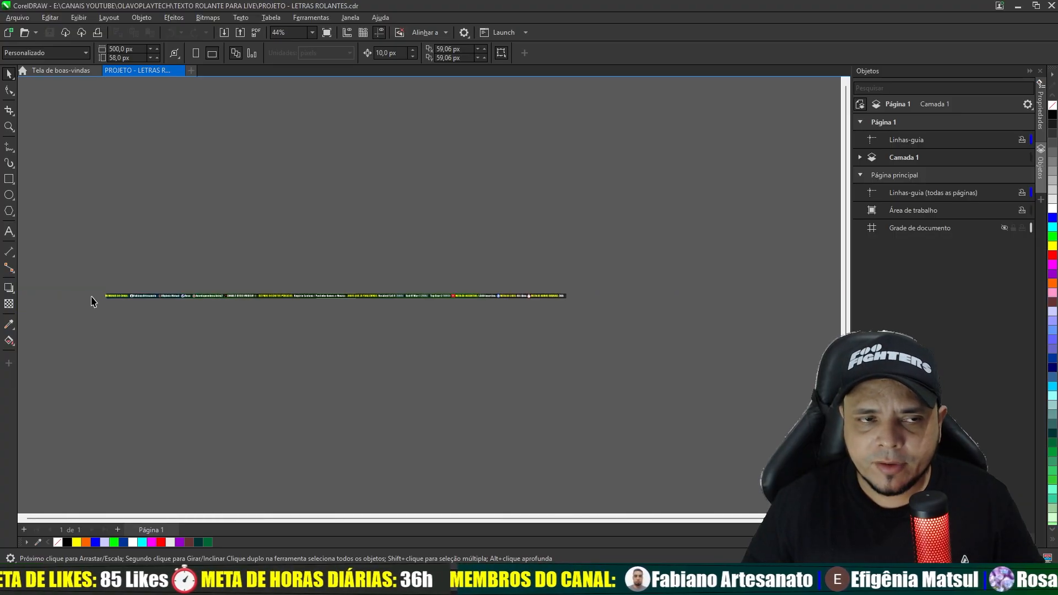
pyautogui.scroll(5, 90, 300)
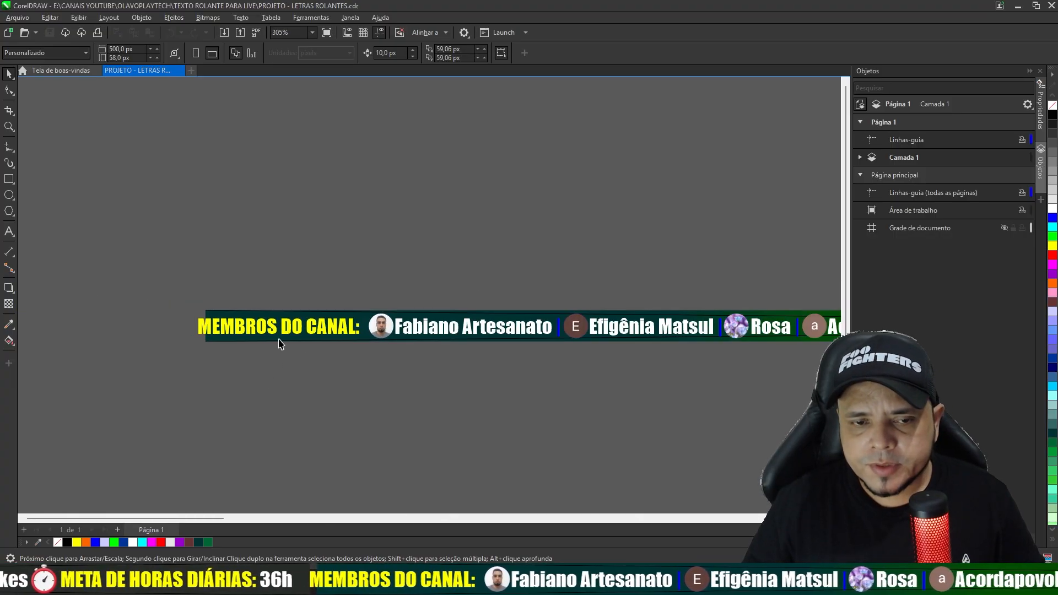
pyautogui.scroll(-4, 279, 346)
pyautogui.scroll(1, 311, 328)
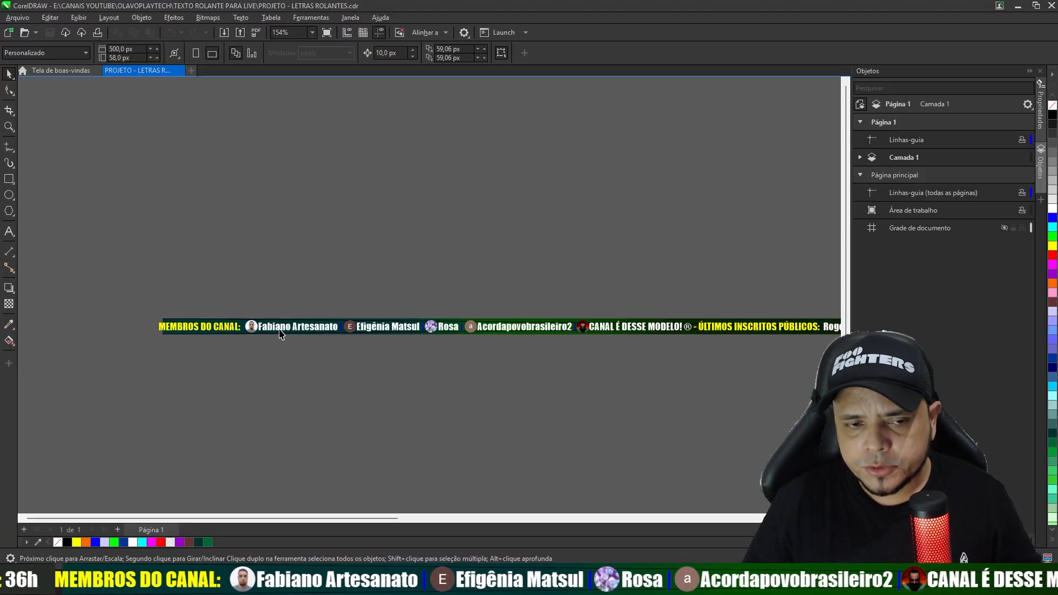
pyautogui.scroll(-2, 281, 332)
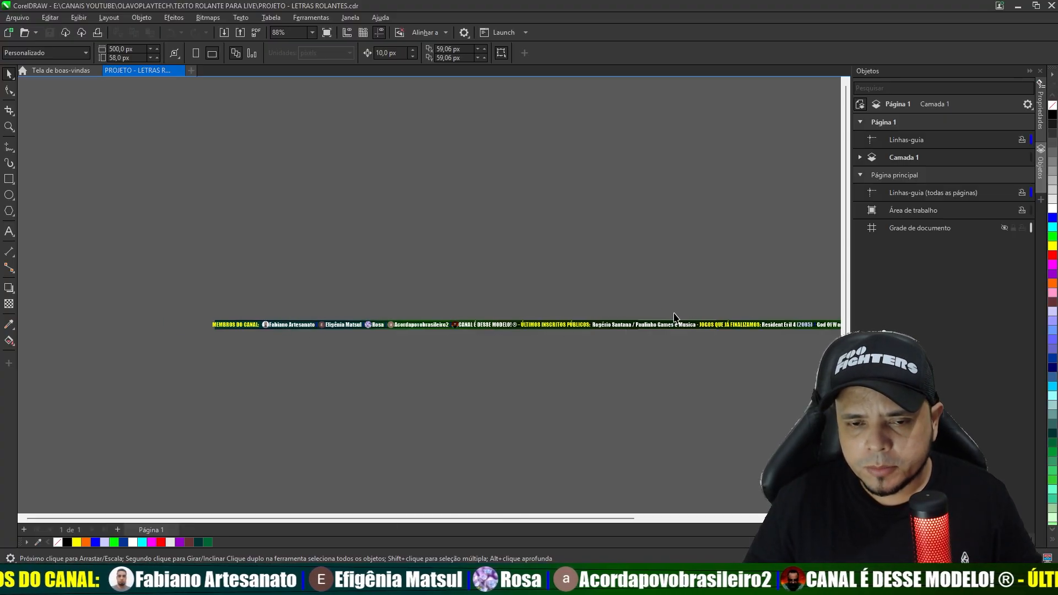
pyautogui.scroll(2, 629, 317)
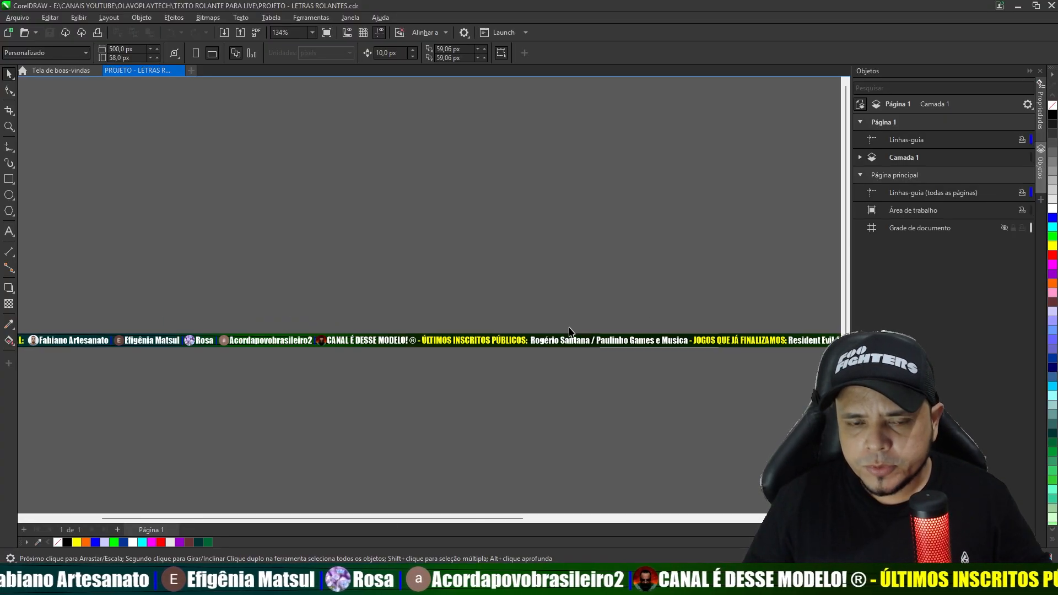
pyautogui.scroll(-3, 569, 331)
pyautogui.scroll(4, 818, 336)
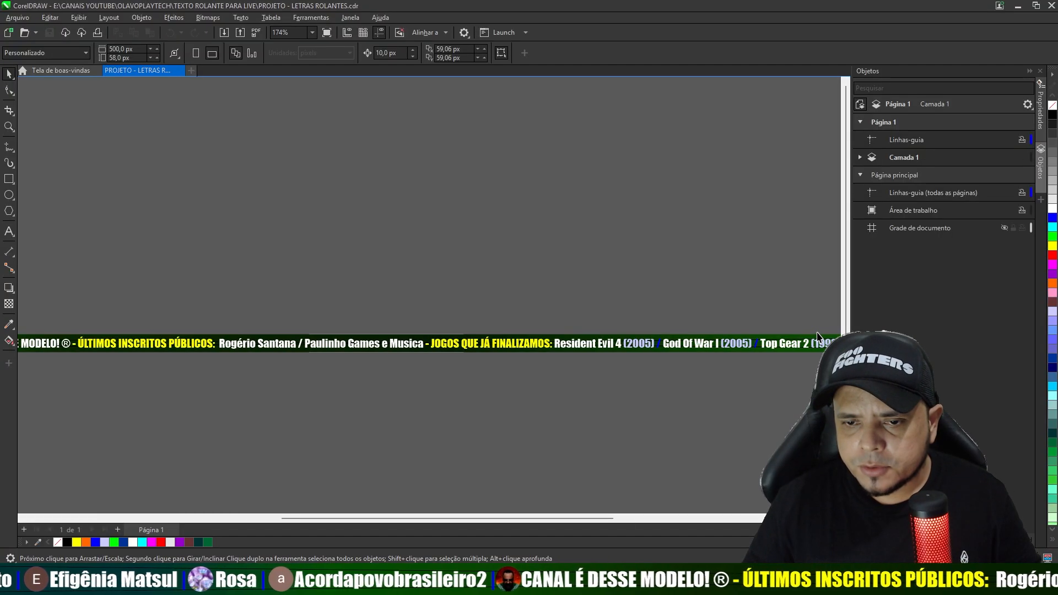
pyautogui.scroll(2, 817, 336)
pyautogui.scroll(-3, 803, 309)
pyautogui.scroll(4, 801, 309)
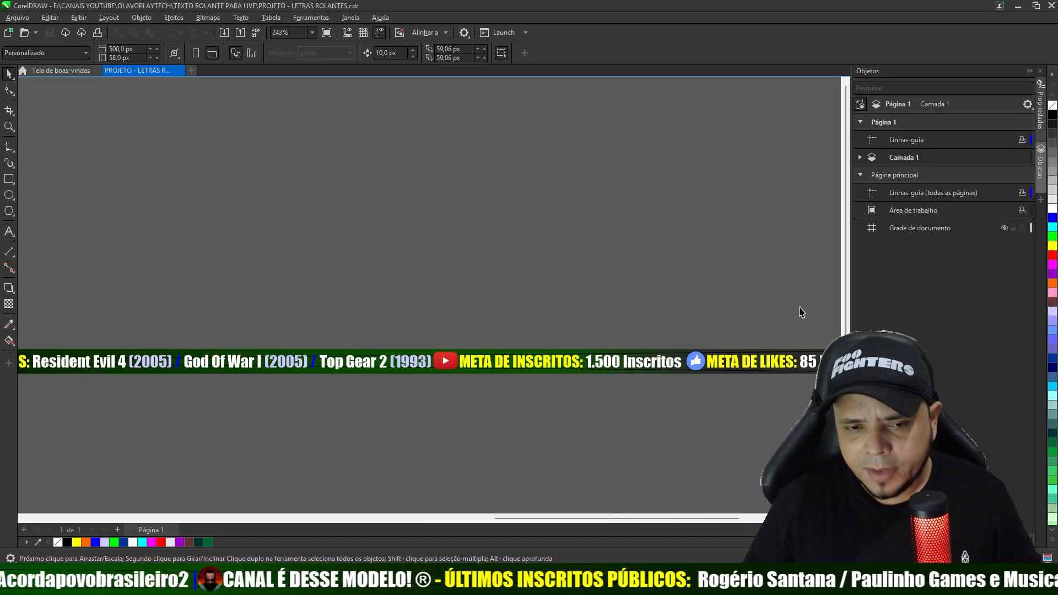
pyautogui.scroll(-3, 606, 321)
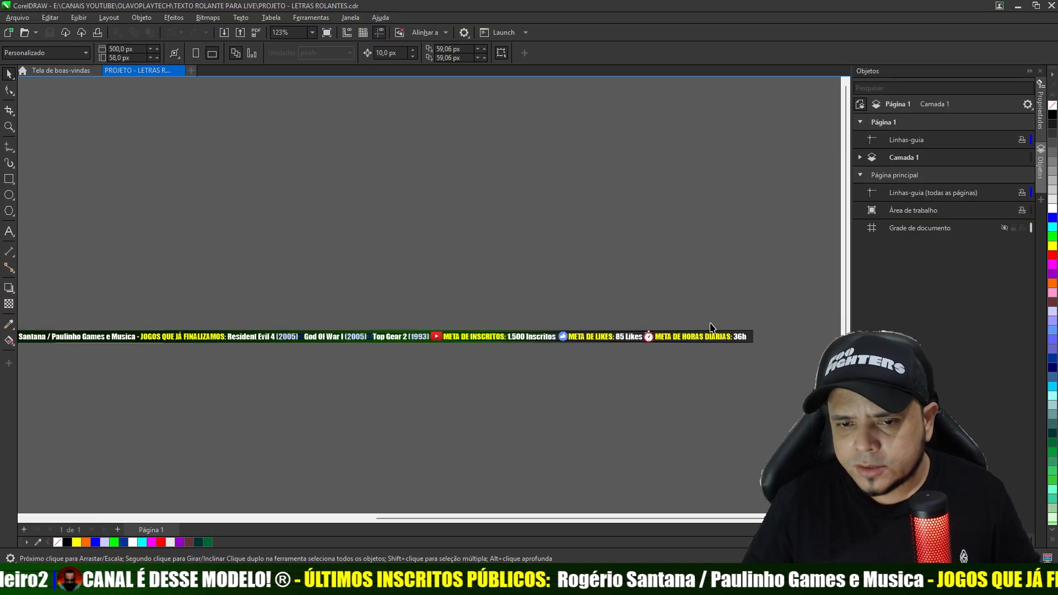
pyautogui.scroll(3, 710, 327)
pyautogui.scroll(-1, 689, 329)
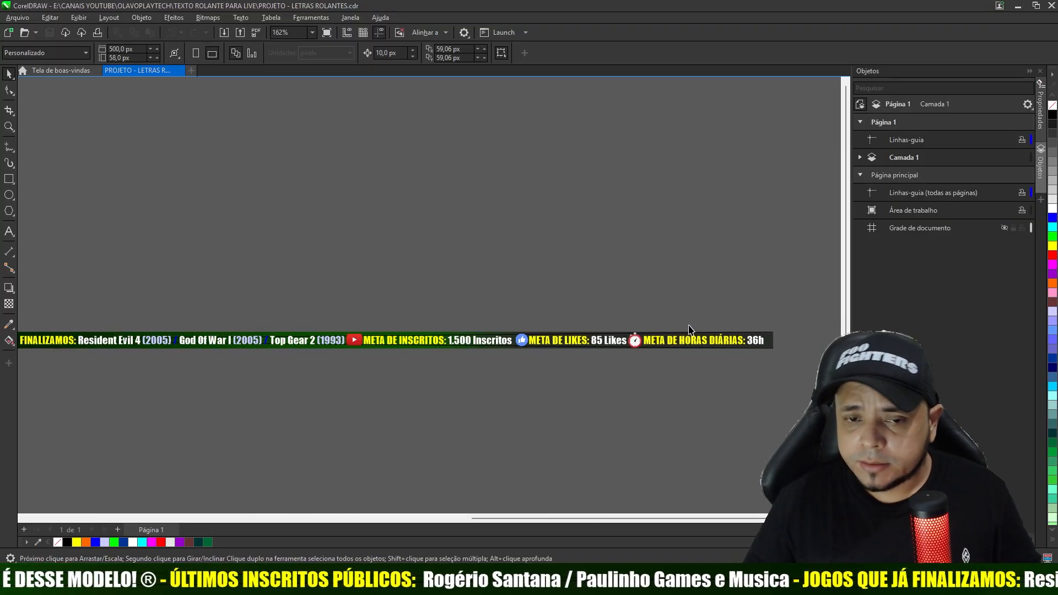
pyautogui.scroll(-1, 689, 329)
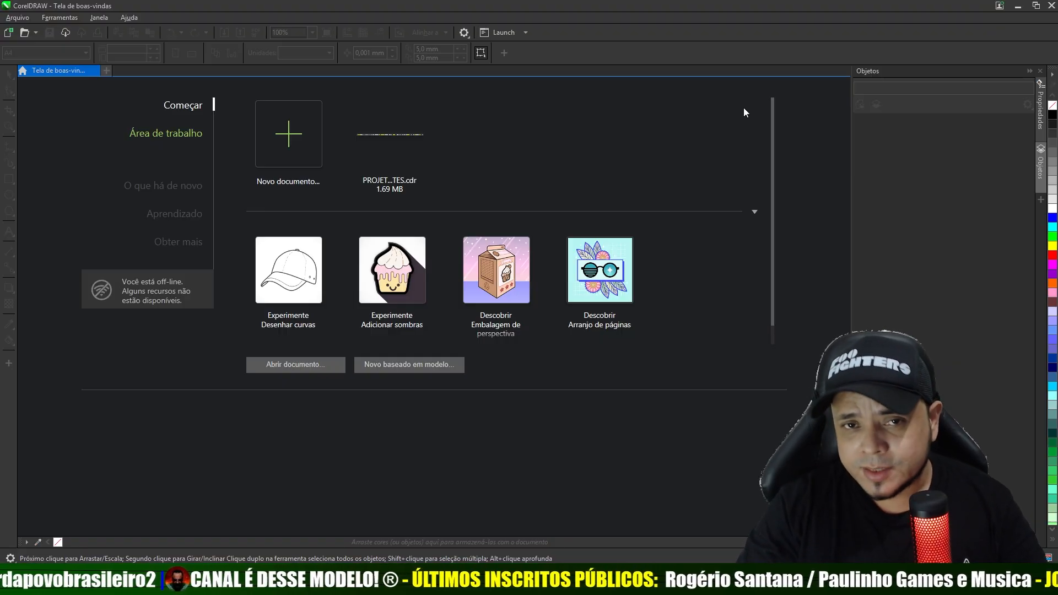
# - Create a new single-page RGB document named IMAGEM, landscape, 6000 px wide and 58 px high, at 300 dpi
pyautogui.click(288, 134)
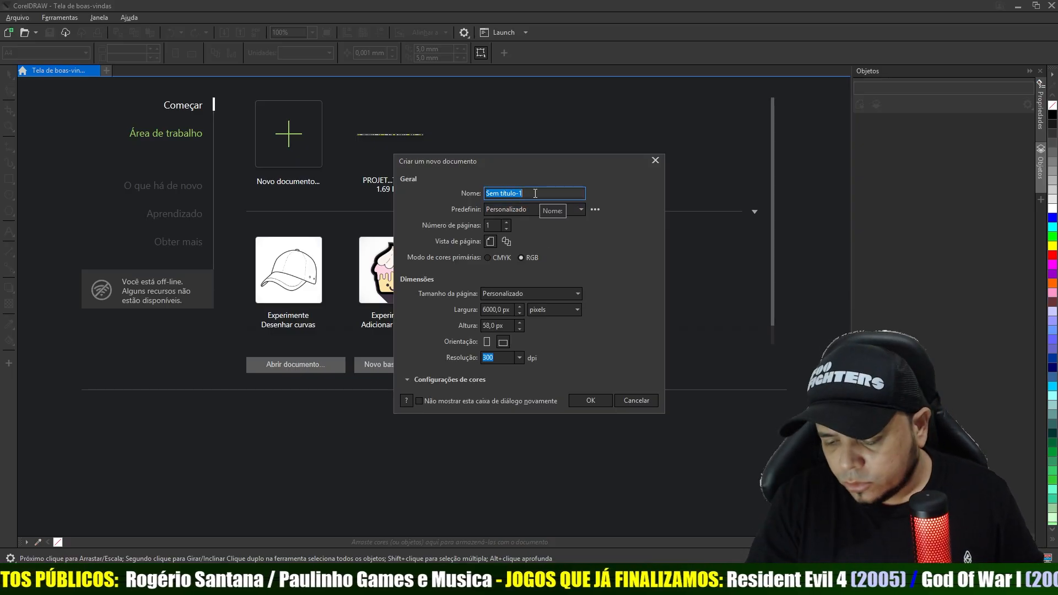
pyautogui.press('BackSpace')
pyautogui.write('IMAGEM')
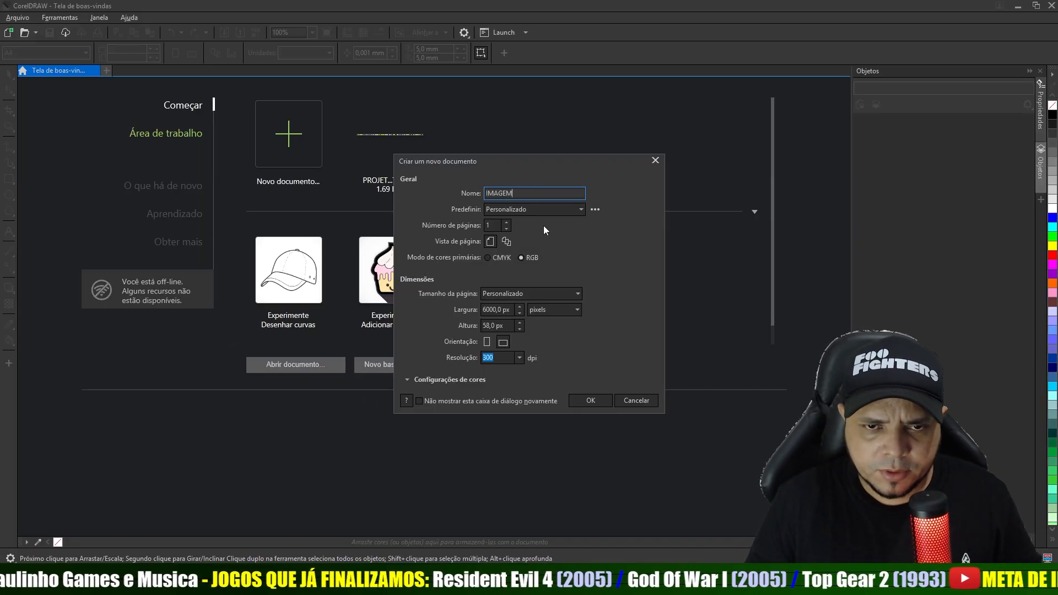
pyautogui.click(497, 225)
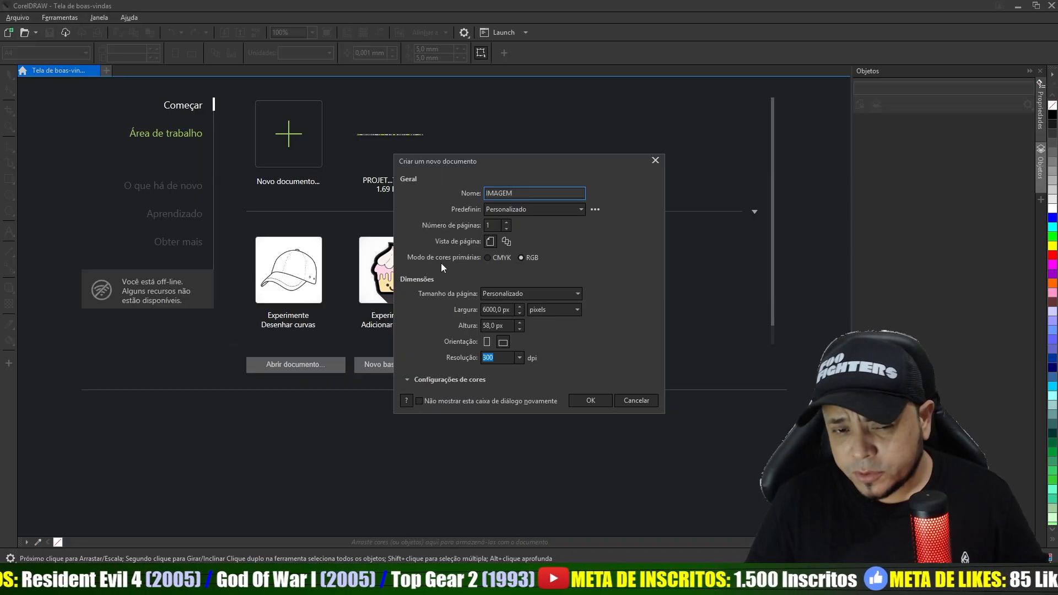
pyautogui.click(521, 259)
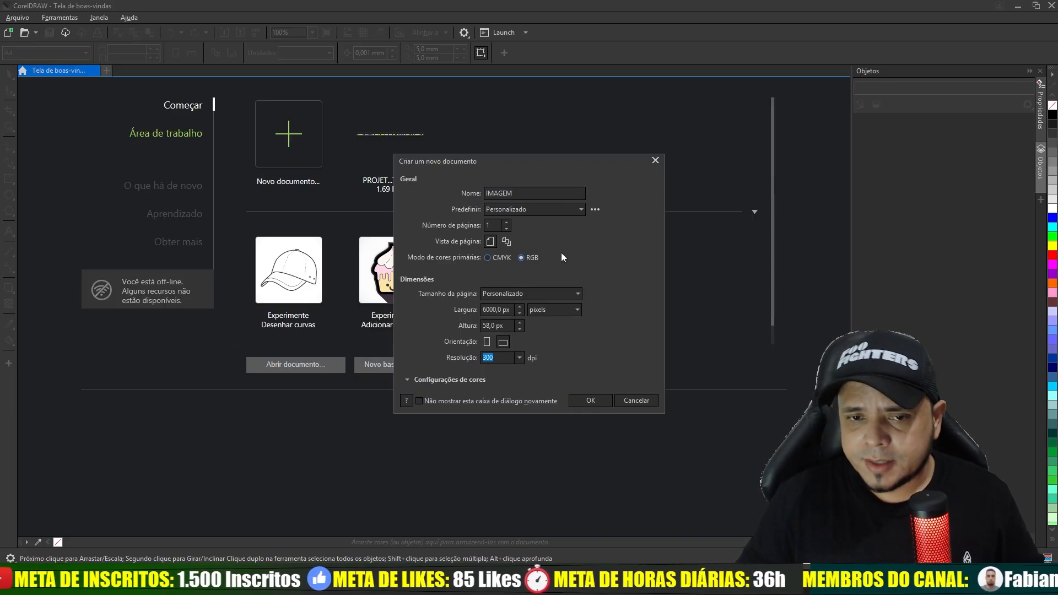
pyautogui.moveTo(511, 310); pyautogui.dragTo(459, 313)
pyautogui.click(510, 325)
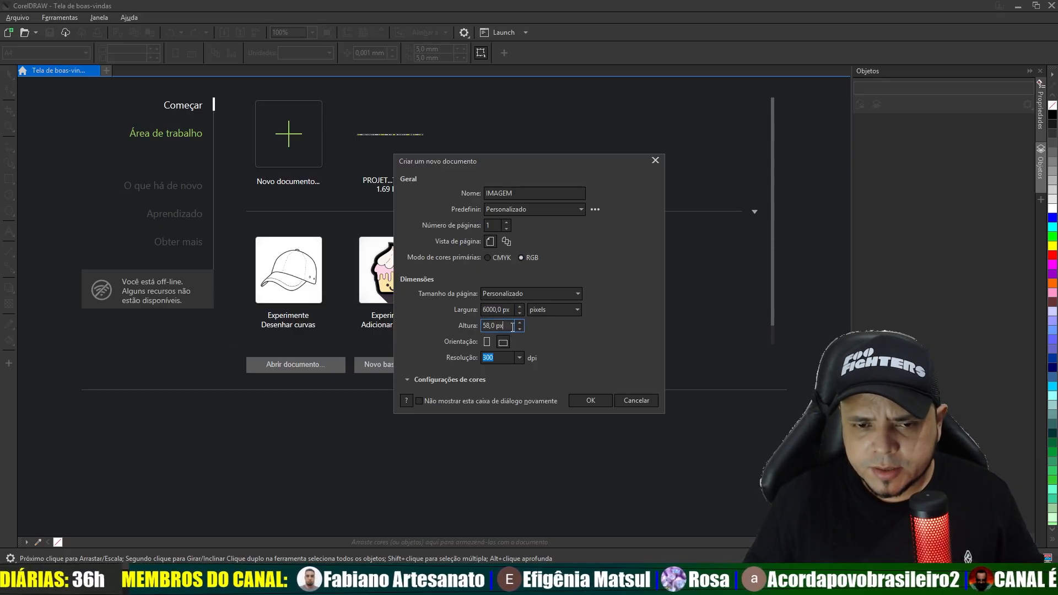
pyautogui.moveTo(512, 310); pyautogui.dragTo(474, 331)
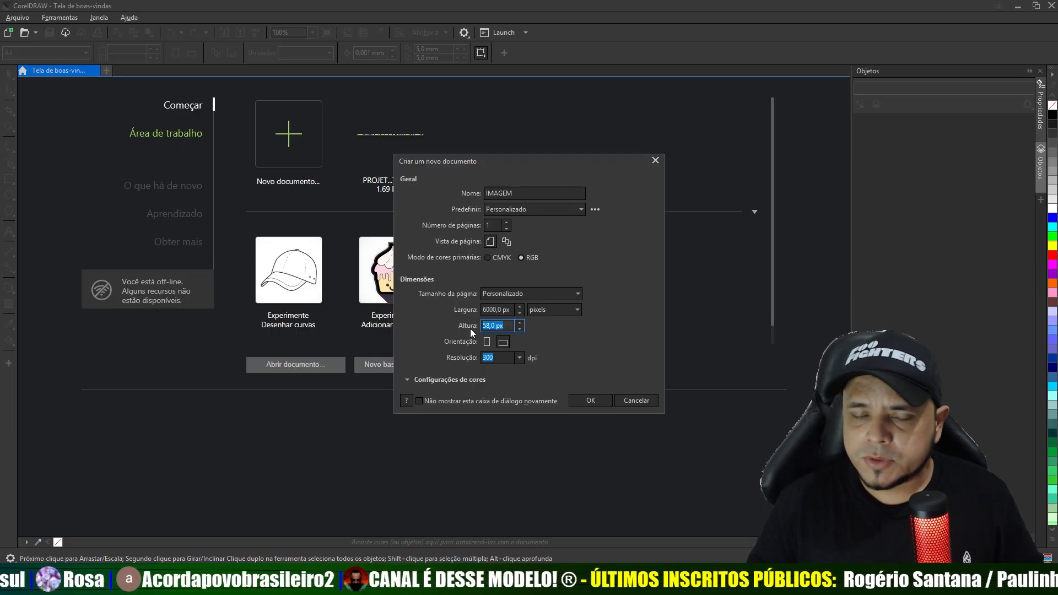
pyautogui.click(504, 342)
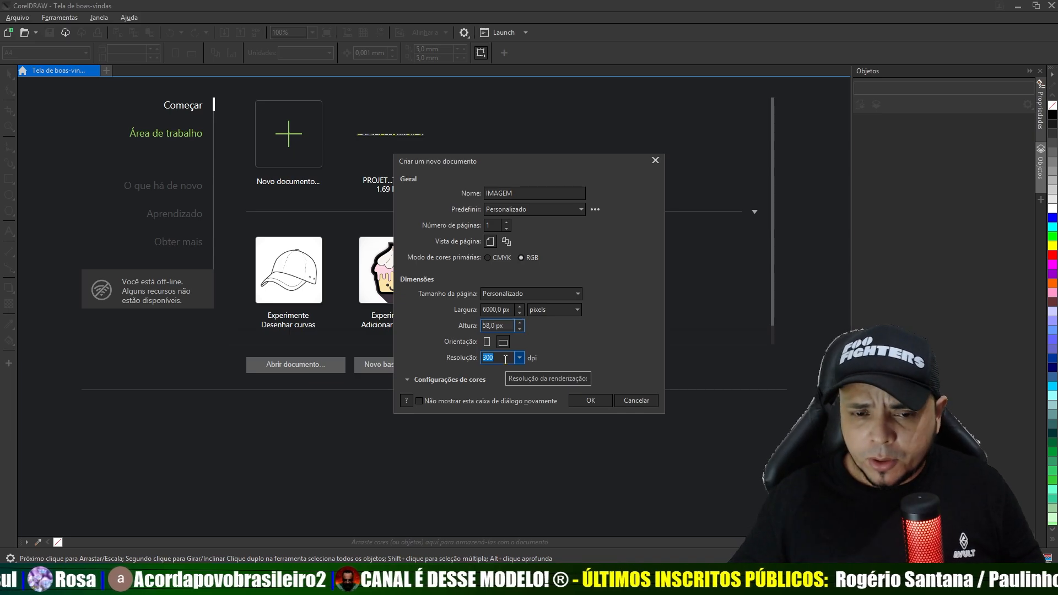
pyautogui.click(588, 401)
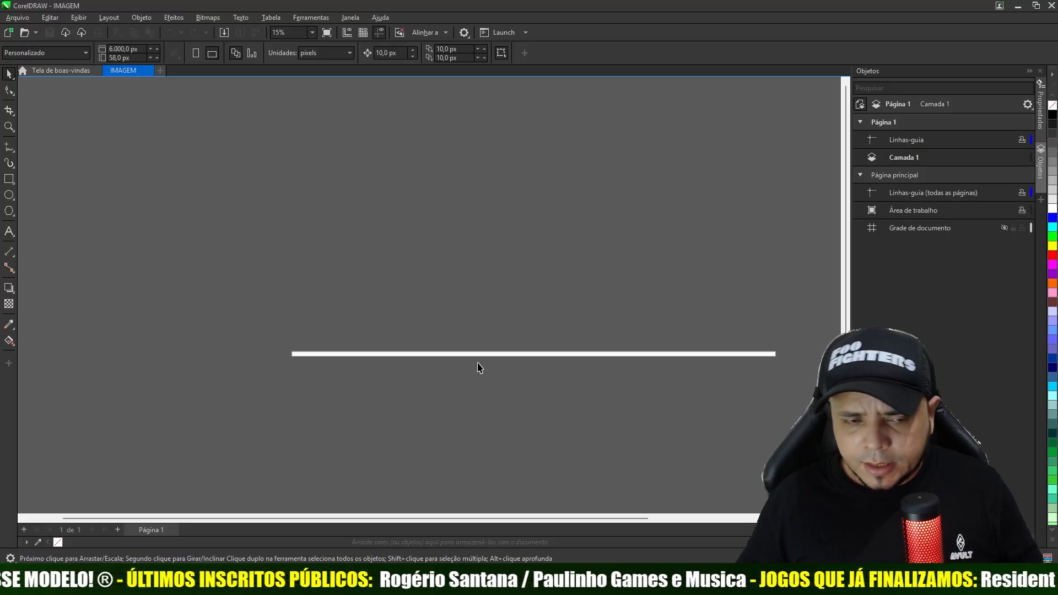
# - Create a page-frame rectangle that exactly covers the whole page
pyautogui.scroll(2, 479, 367)
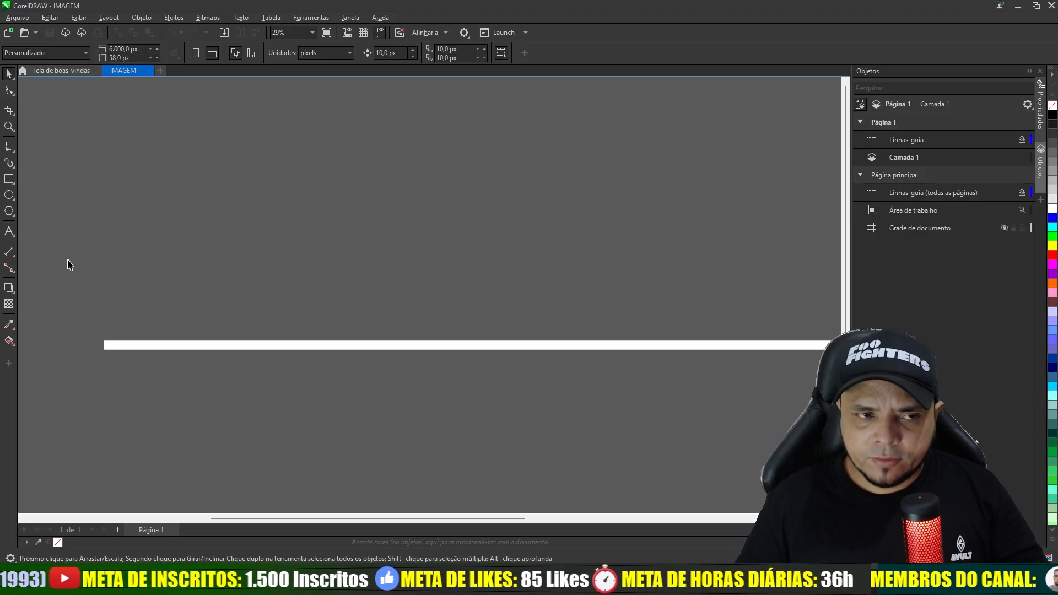
pyautogui.doubleClick(9, 180)
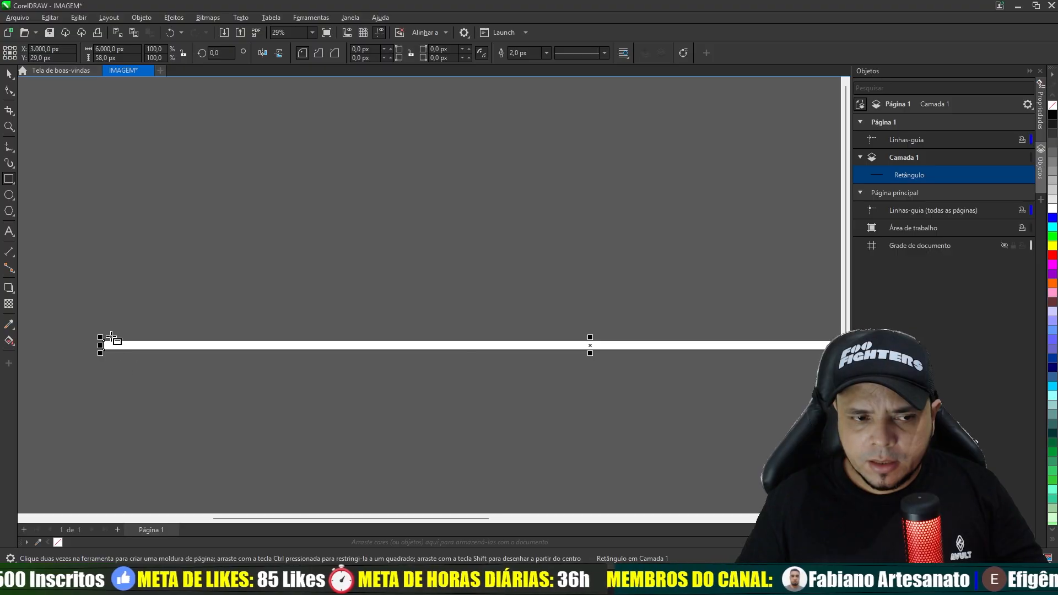
pyautogui.scroll(5, 110, 338)
pyautogui.scroll(-3, 111, 337)
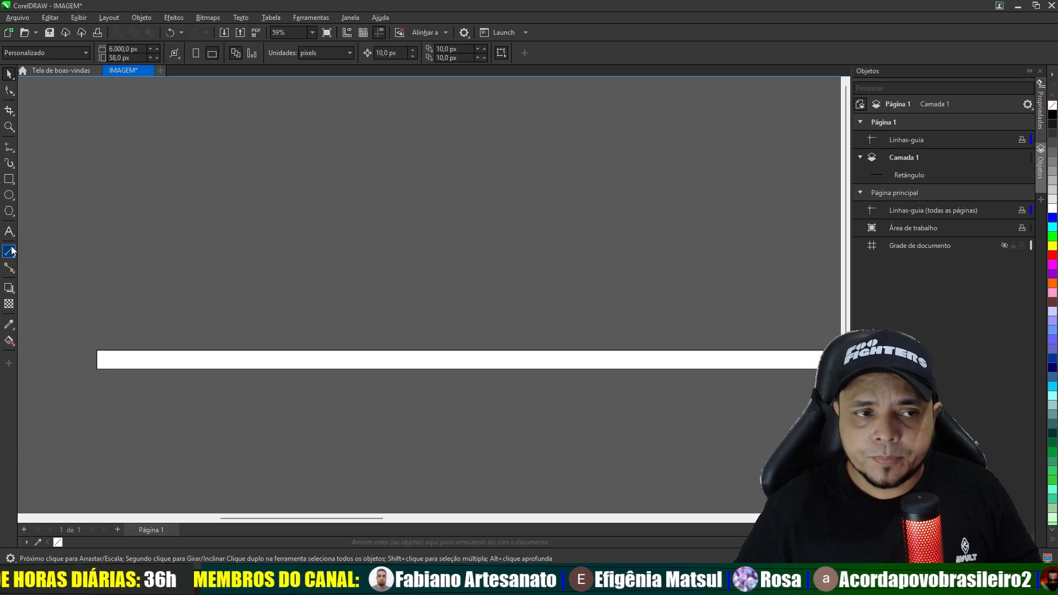
# - Draw a rectangle of about 294 × 107 px below the page strip and move it onto the strip's left end
pyautogui.click(14, 184)
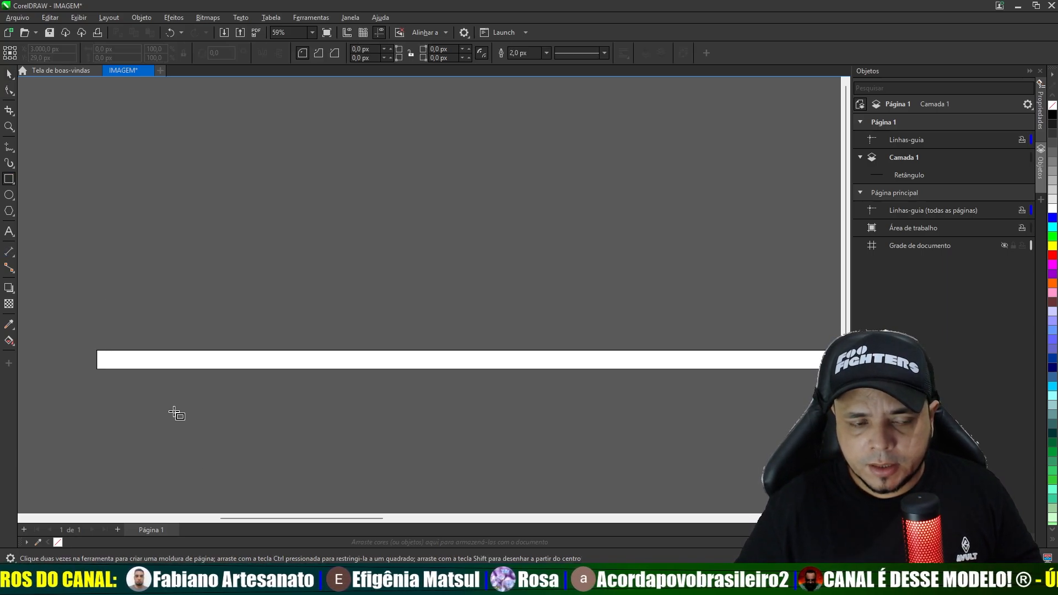
pyautogui.moveTo(186, 420); pyautogui.dragTo(284, 454)
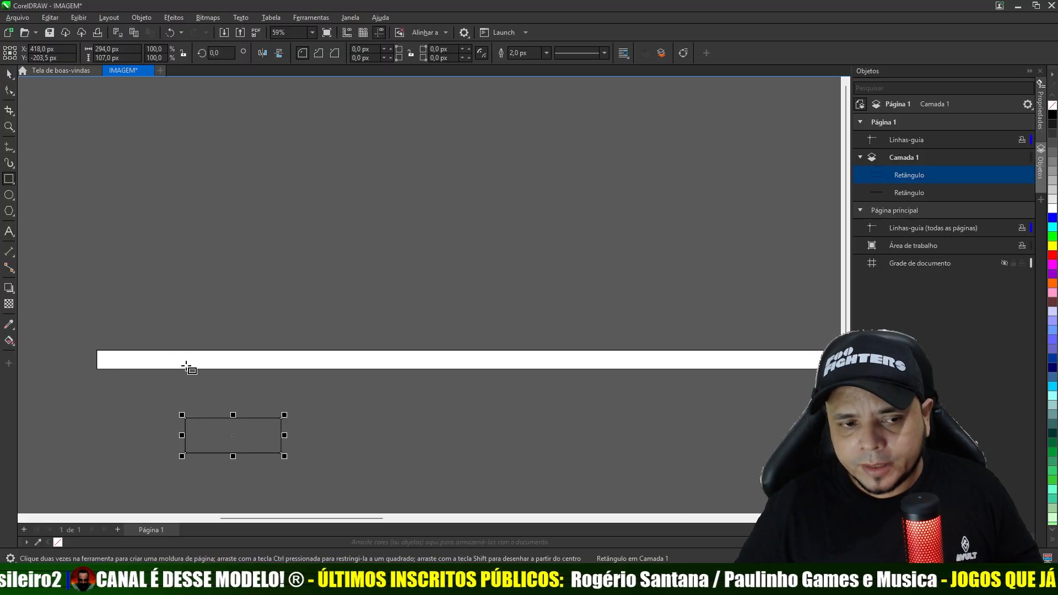
pyautogui.click(10, 75)
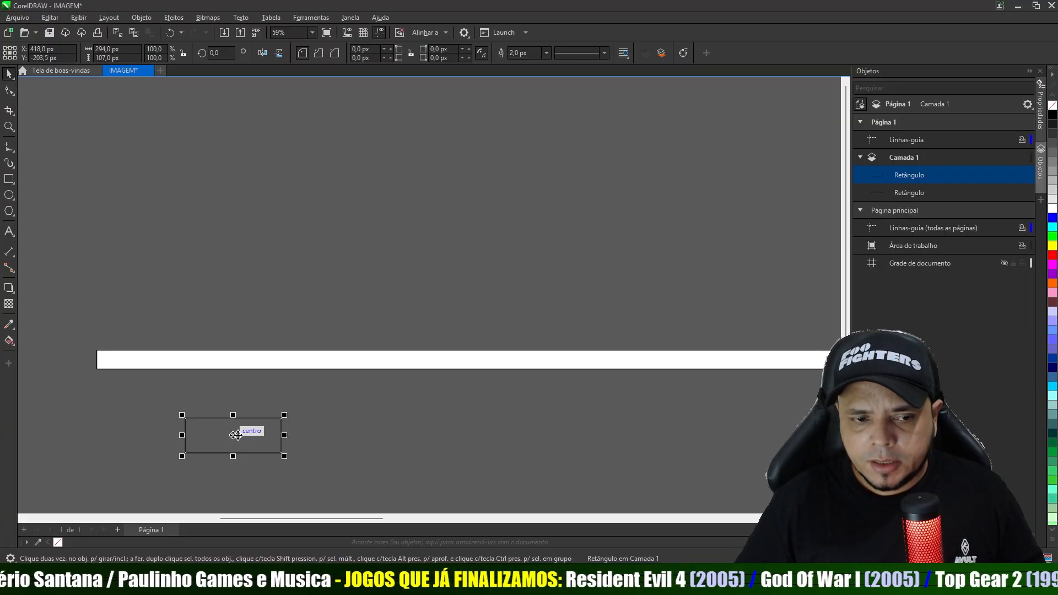
pyautogui.moveTo(244, 436); pyautogui.dragTo(155, 352)
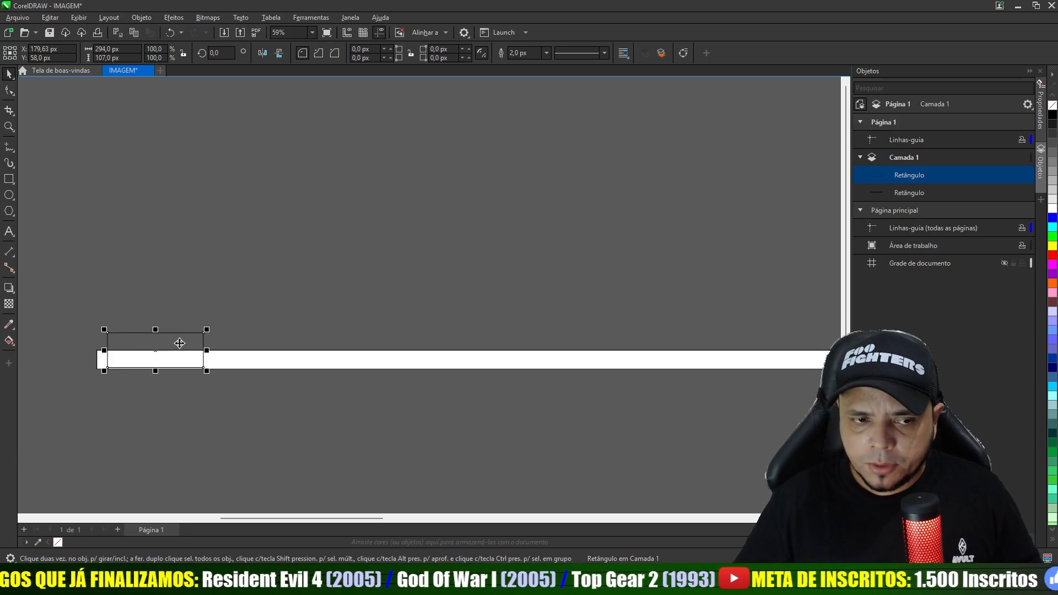
# - Scale the small rectangle down to about 122 × 44.5 px and position it inside the strip near its left end
pyautogui.moveTo(207, 329); pyautogui.dragTo(149, 358)
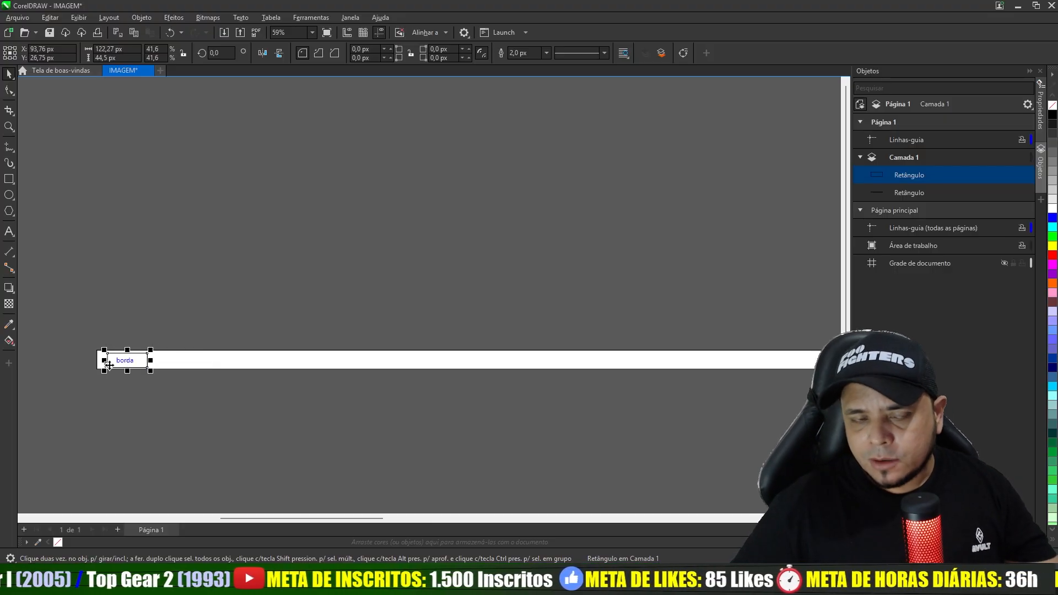
pyautogui.scroll(-2, 124, 362)
pyautogui.scroll(4, 127, 368)
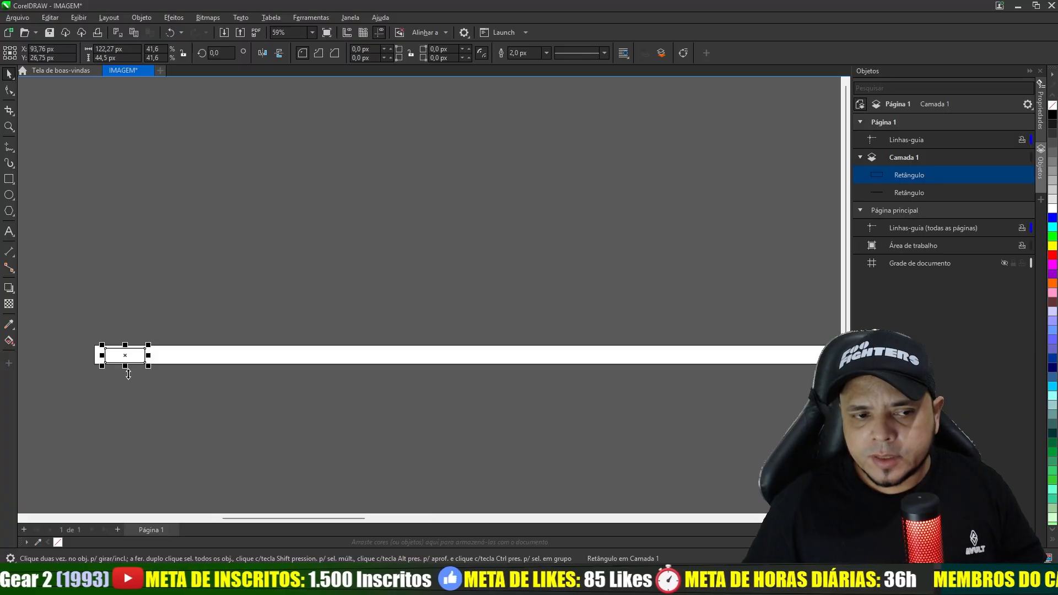
pyautogui.scroll(-2, 130, 405)
pyautogui.scroll(4, 132, 413)
pyautogui.scroll(-4, 201, 414)
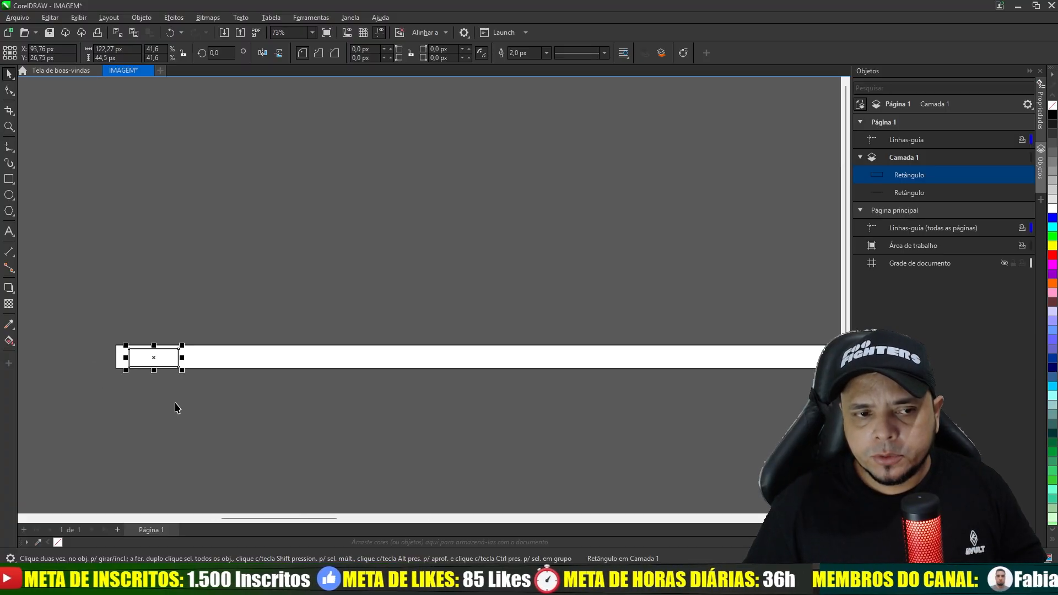
pyautogui.scroll(1, 176, 406)
pyautogui.scroll(4, 190, 350)
pyautogui.moveTo(193, 376); pyautogui.dragTo(149, 366)
pyautogui.moveTo(221, 384)
pyautogui.mouseDown()
pyautogui.moveTo(205, 396)
pyautogui.moveTo(212, 389)
pyautogui.mouseUp()
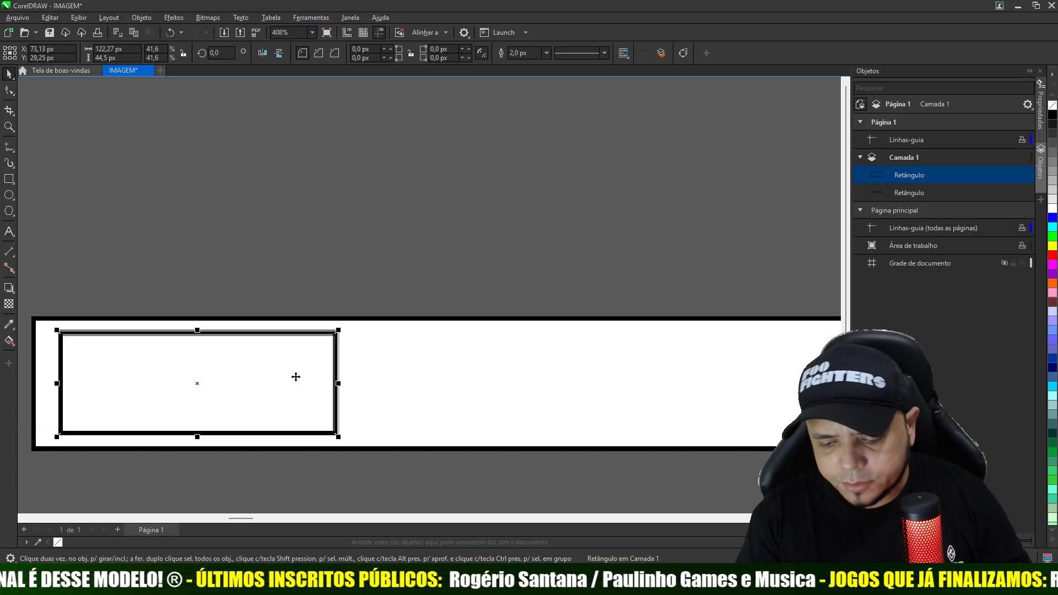
pyautogui.click(627, 143)
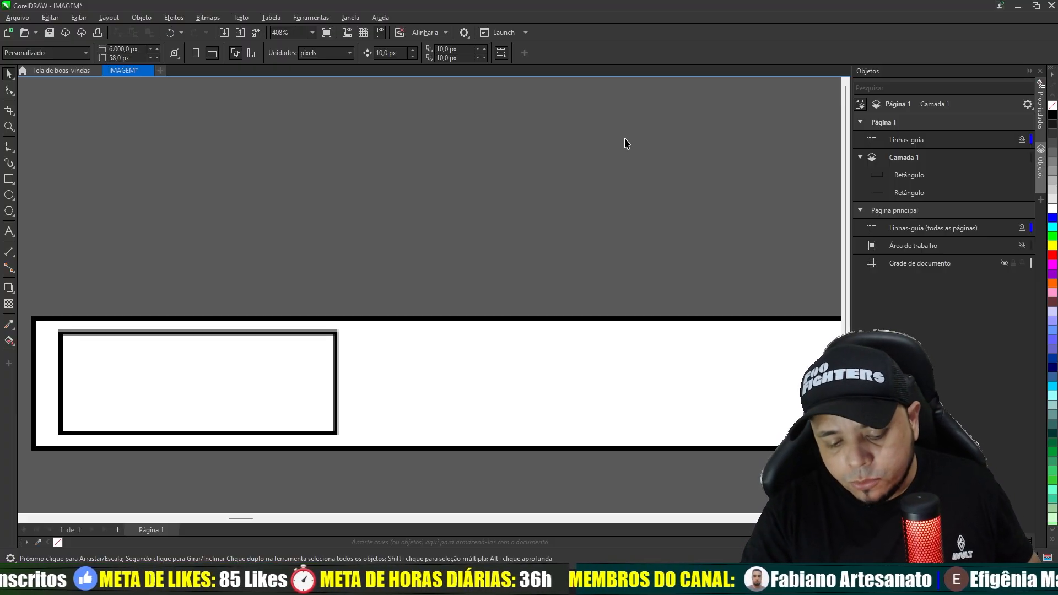
# - Import INTERFONE.png from the OUTROS folder and place it below the page strip at its original size
pyautogui.hotkey('ctrl', 'i')
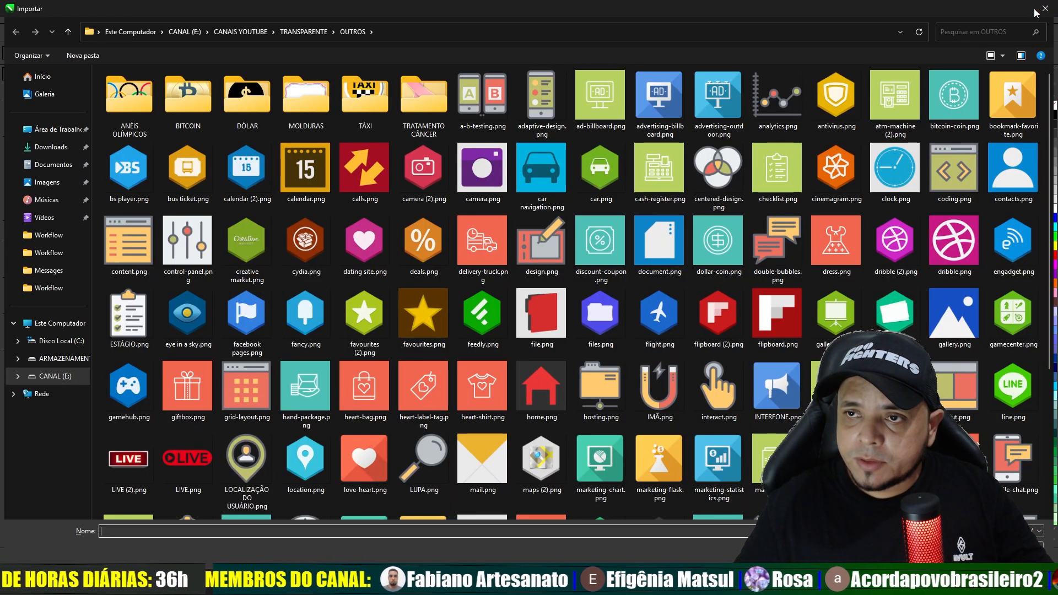
pyautogui.press('Escape')
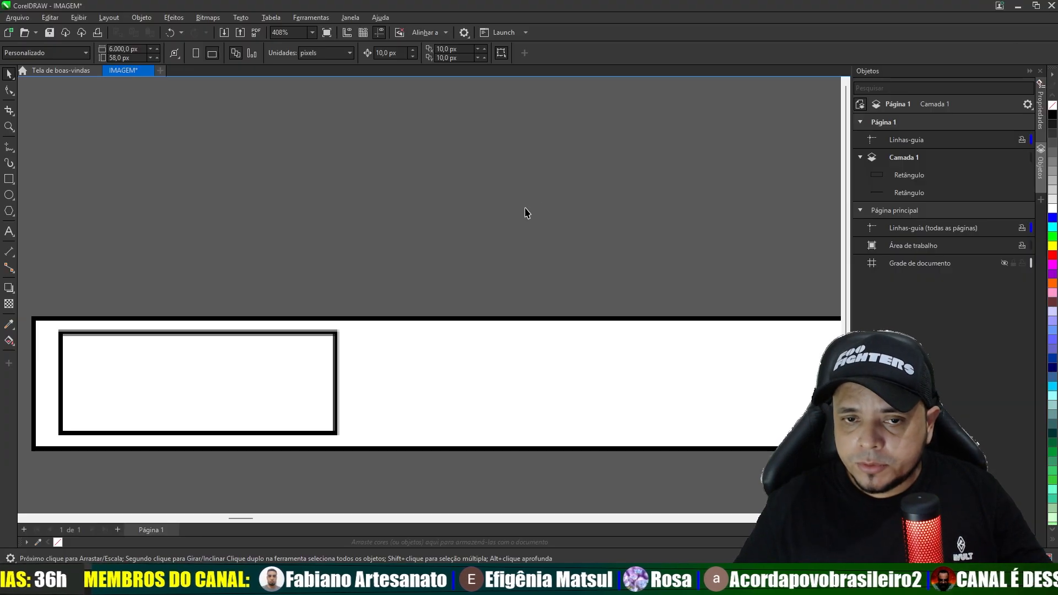
pyautogui.rightClick(542, 197)
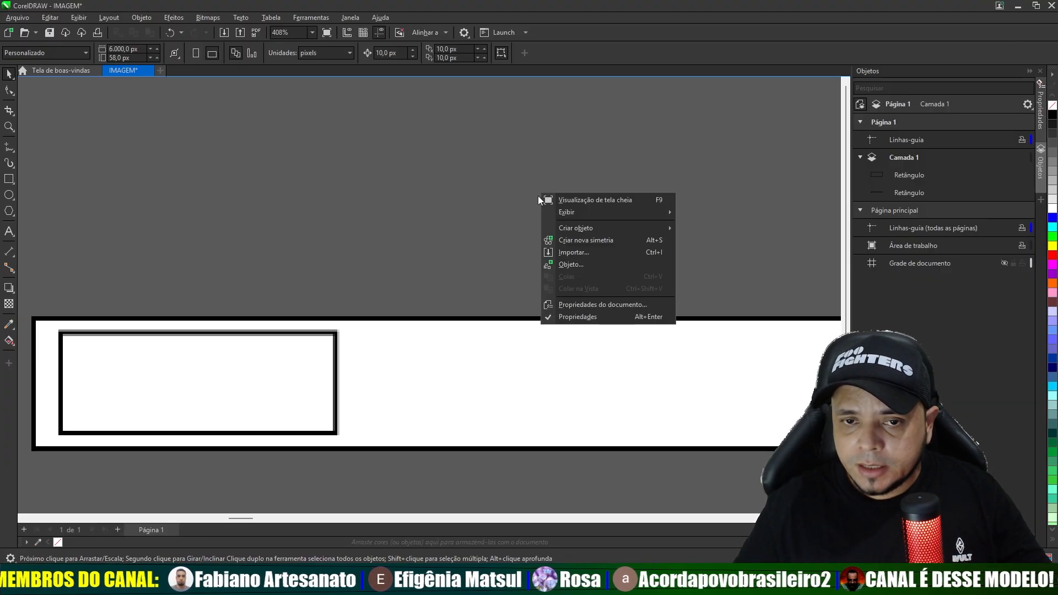
pyautogui.click(573, 254)
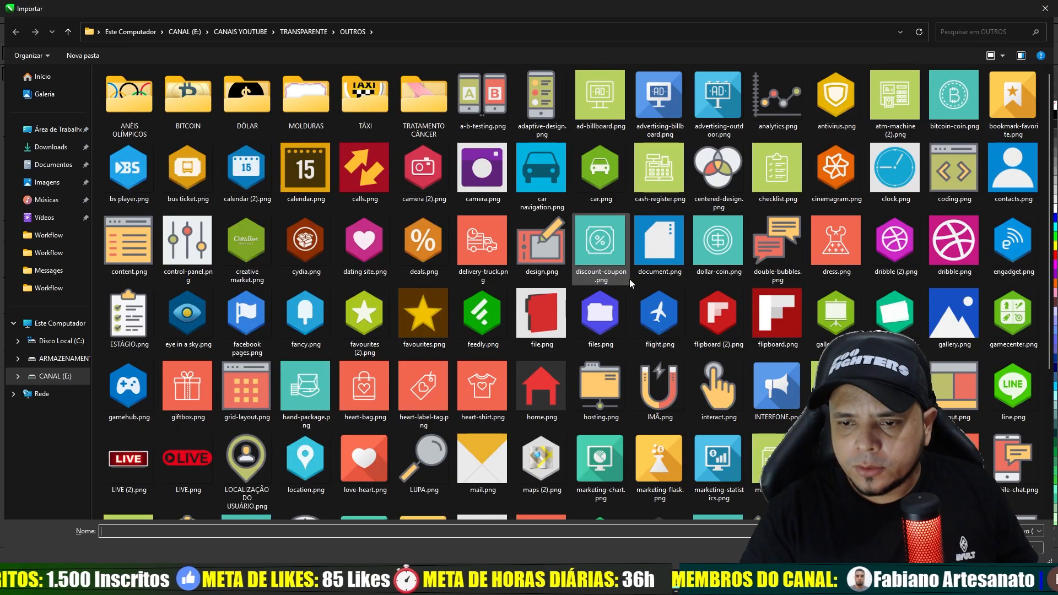
pyautogui.doubleClick(773, 388)
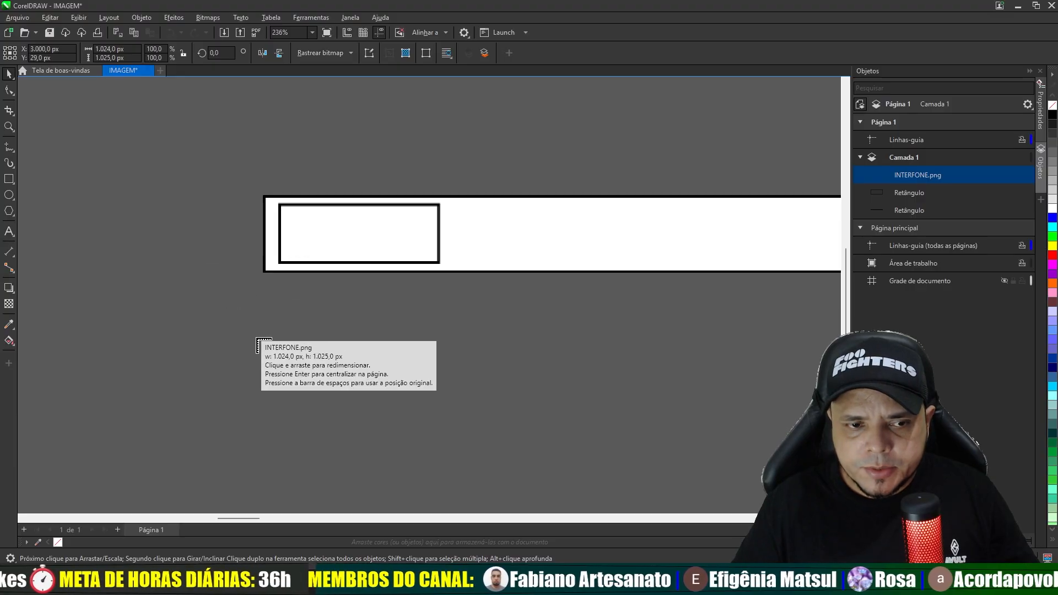
pyautogui.click(327, 314)
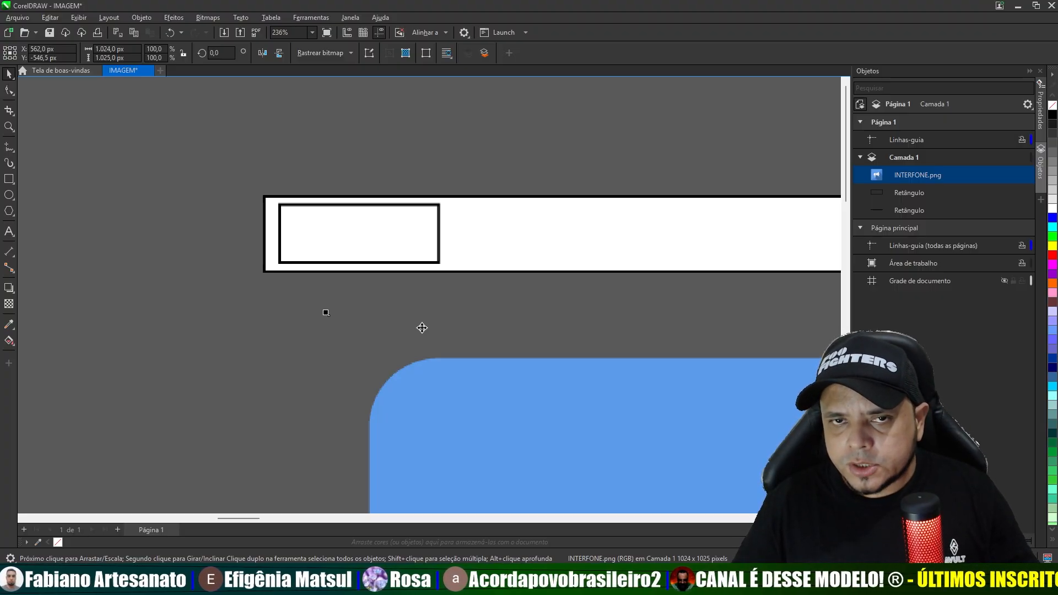
# - Scale the imported megaphone image down proportionally to about 82 × 82 px
pyautogui.scroll(-4, 422, 323)
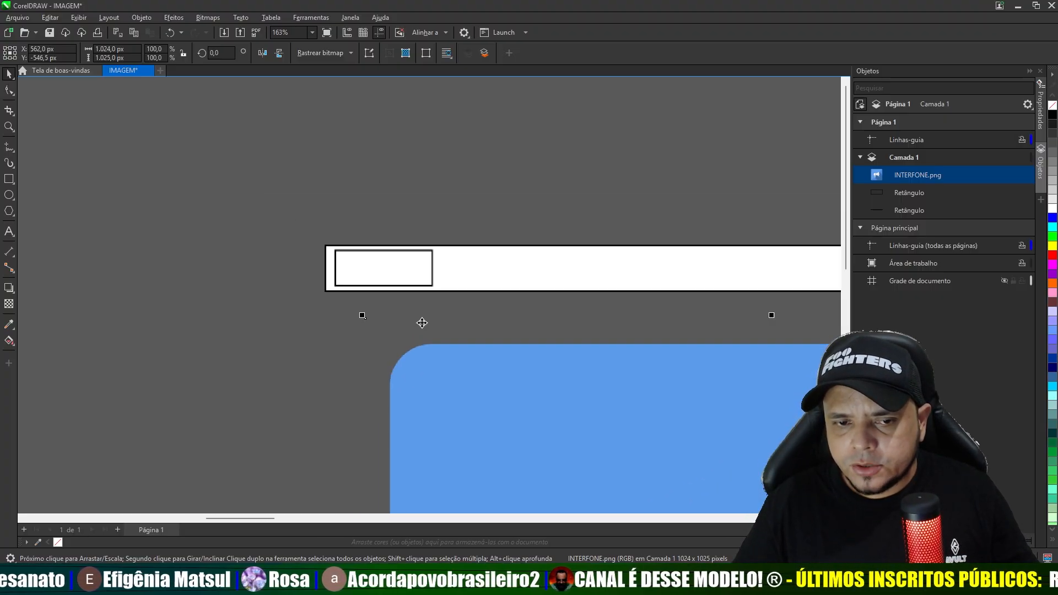
pyautogui.scroll(-2, 423, 322)
pyautogui.scroll(4, 467, 408)
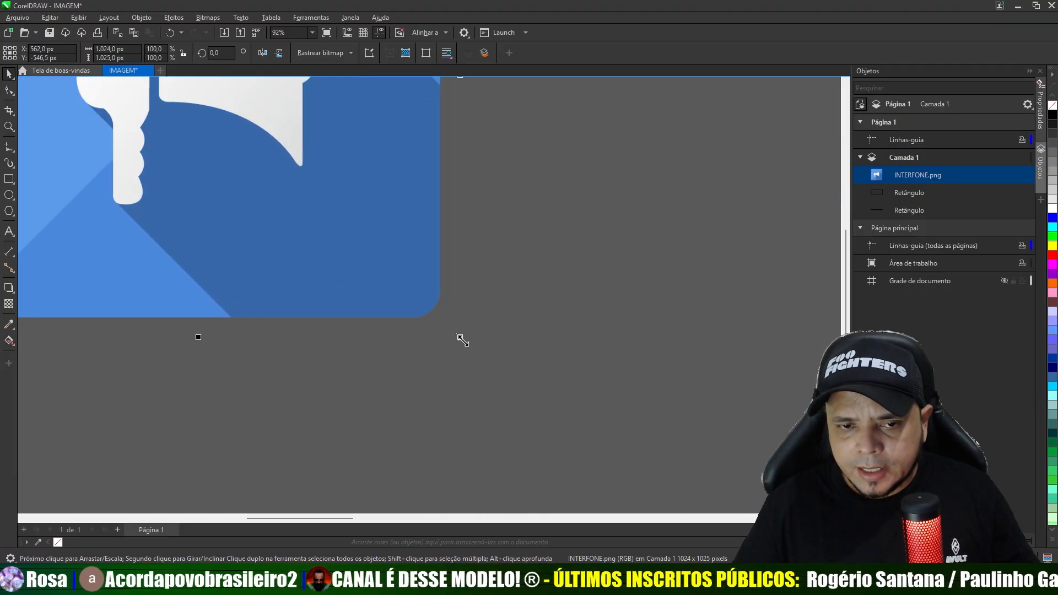
pyautogui.moveTo(462, 340); pyautogui.dragTo(319, 160)
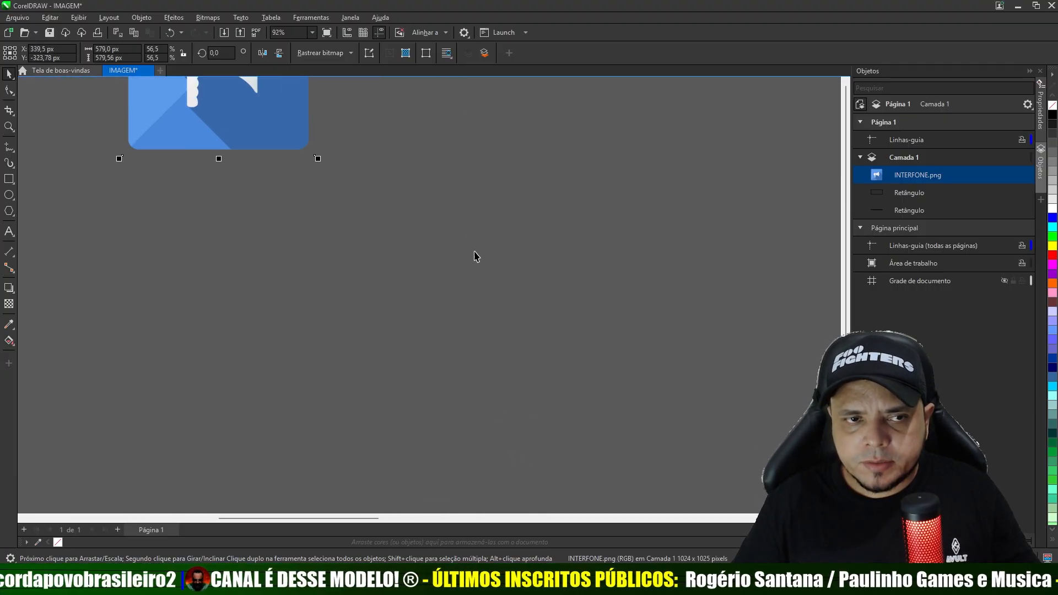
pyautogui.scroll(-5, 333, 104)
pyautogui.scroll(2, 333, 103)
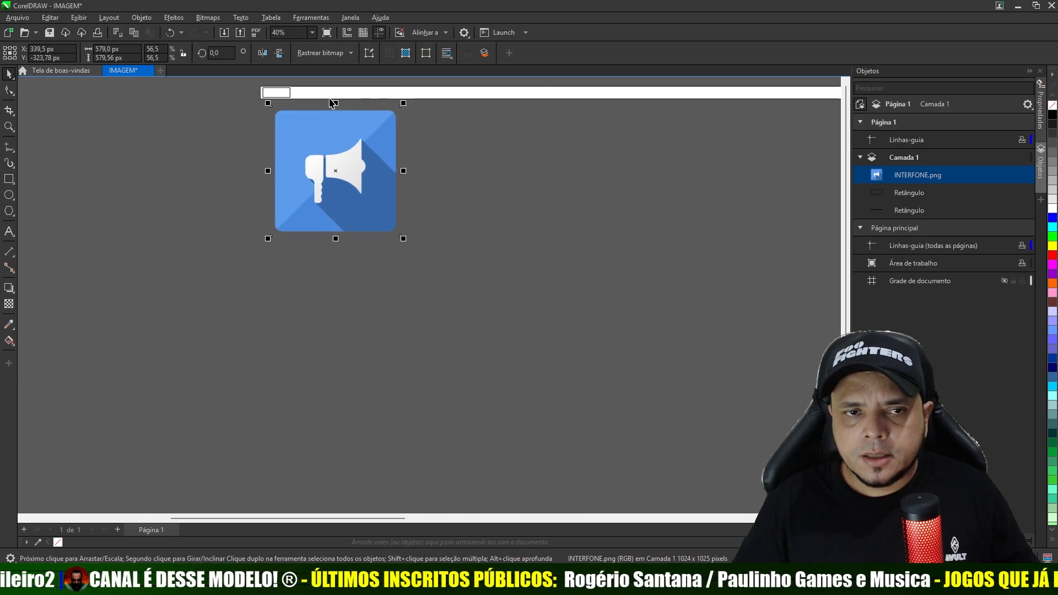
pyautogui.scroll(2, 332, 103)
pyautogui.moveTo(471, 359); pyautogui.dragTo(259, 209)
pyautogui.scroll(2, 260, 233)
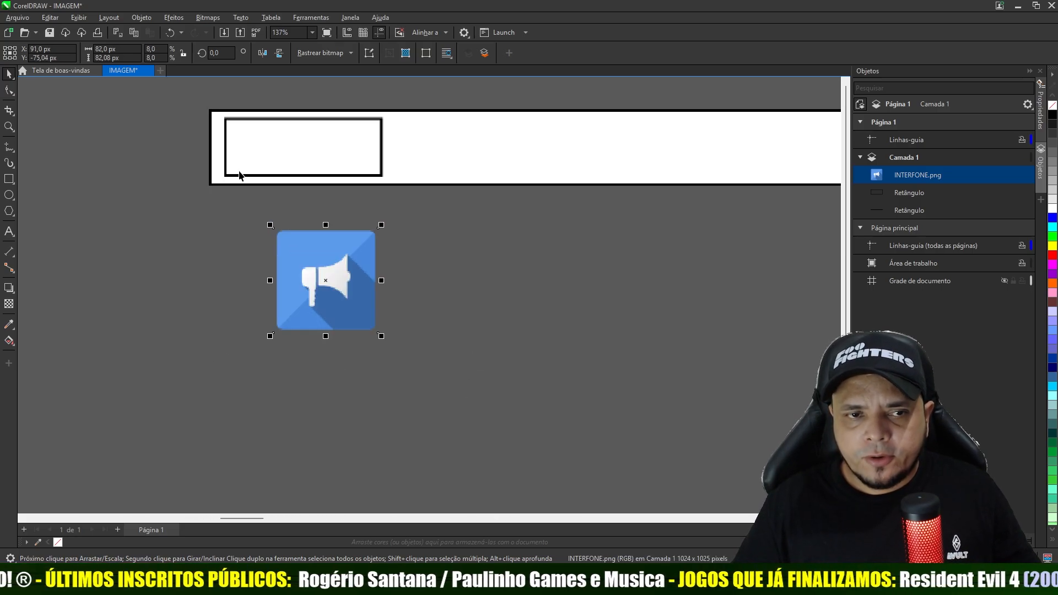
# - Move the megaphone image over the small rectangle and enlarge it to about 130 × 130 px so it covers the rectangle's width
pyautogui.moveTo(312, 265); pyautogui.dragTo(268, 141)
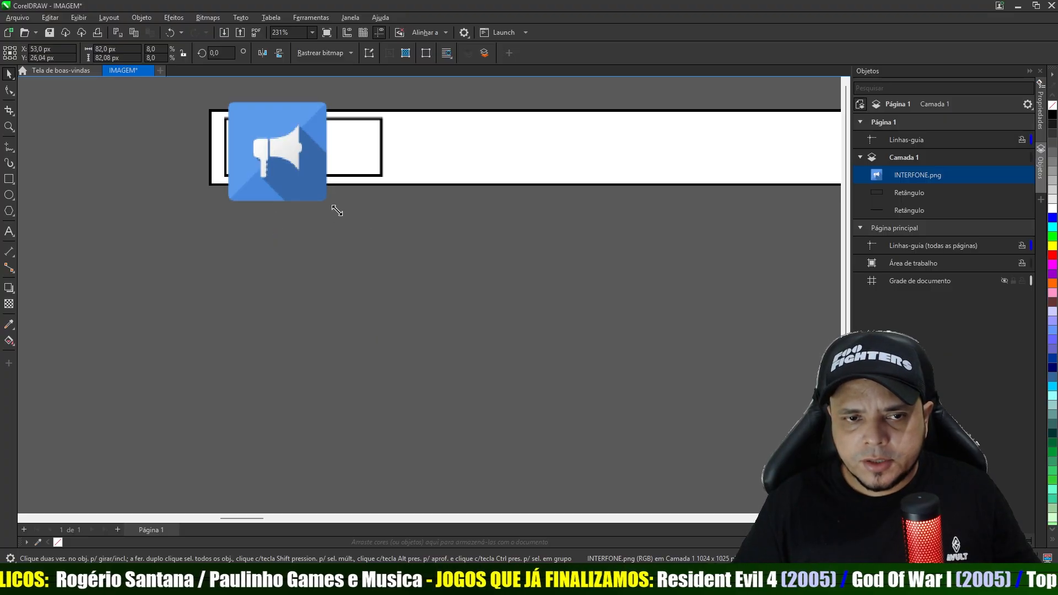
pyautogui.moveTo(336, 210); pyautogui.dragTo(388, 268)
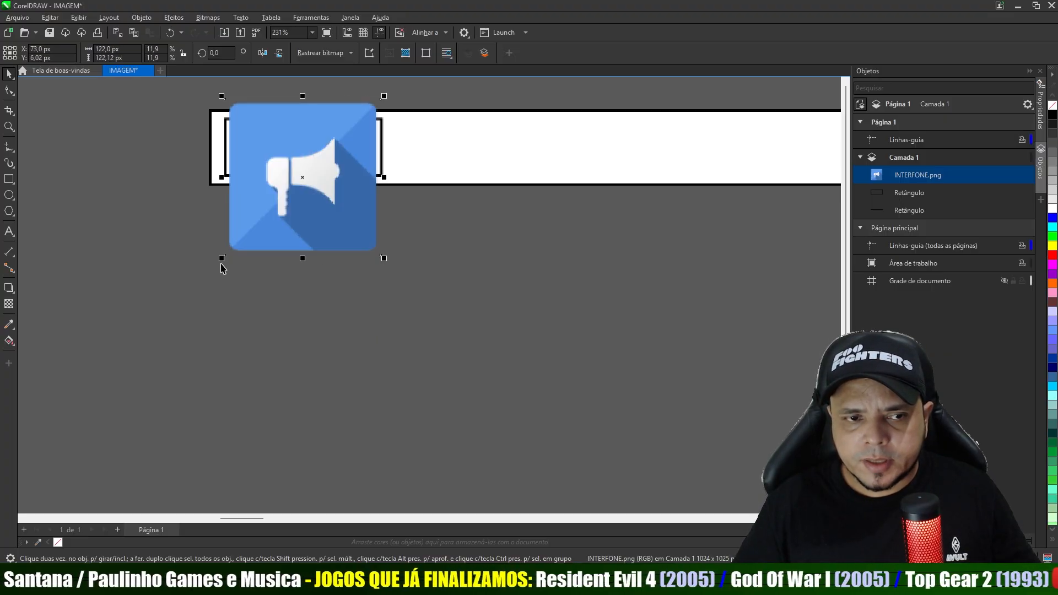
pyautogui.moveTo(221, 260); pyautogui.dragTo(216, 275)
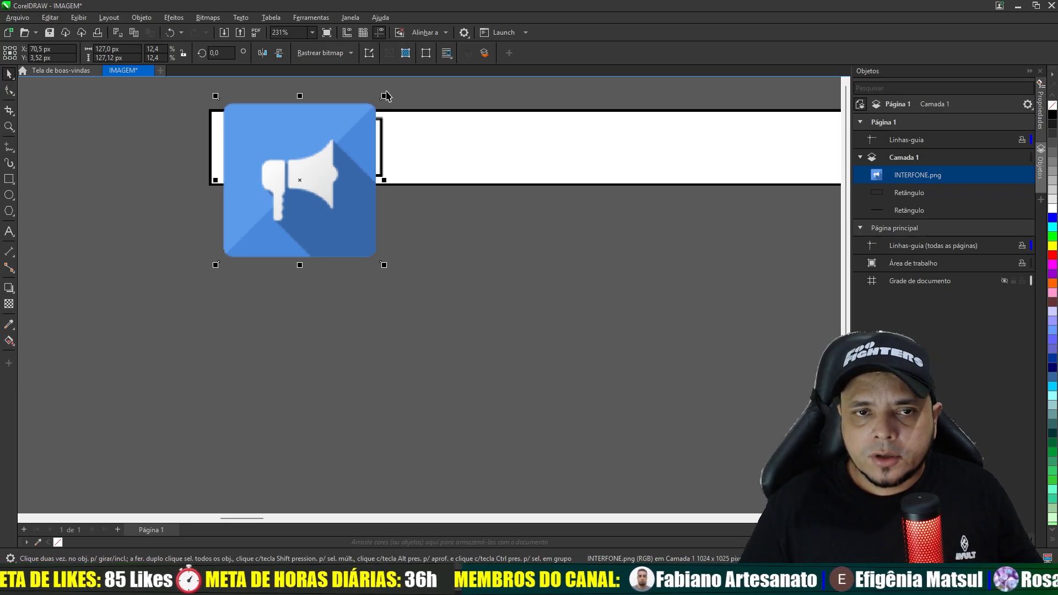
pyautogui.moveTo(384, 97); pyautogui.dragTo(390, 93)
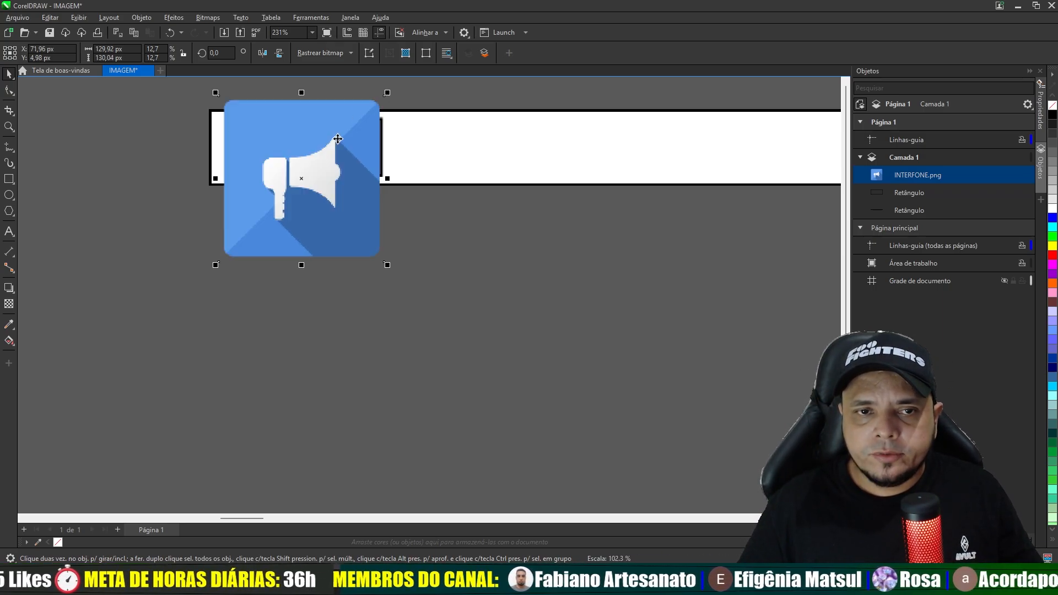
# - Move the megaphone image clear of the strip and PowerClip it inside the small rectangle
pyautogui.moveTo(338, 138); pyautogui.dragTo(522, 285)
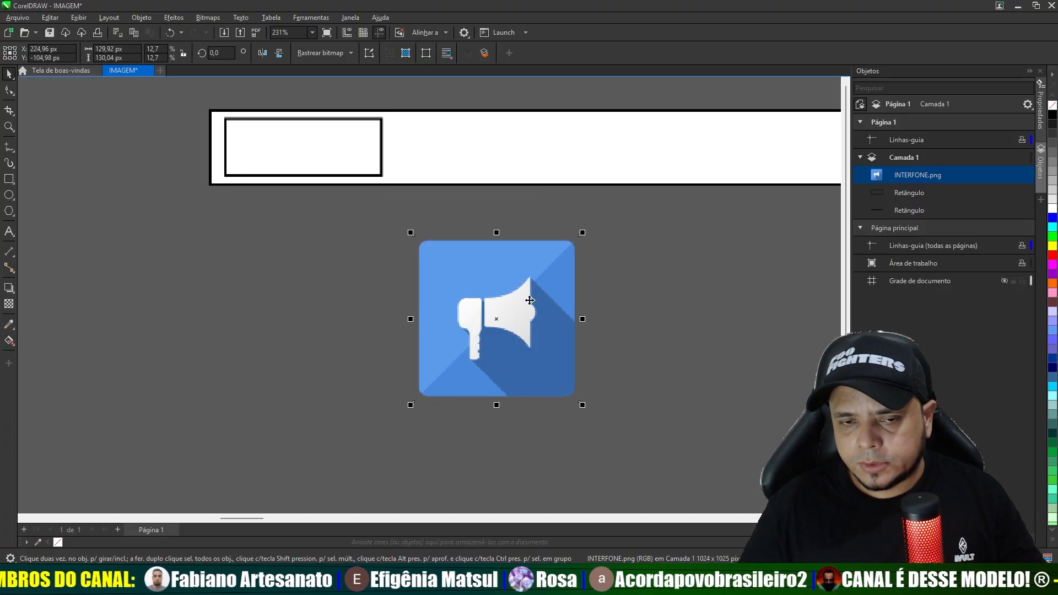
pyautogui.rightClick(529, 297)
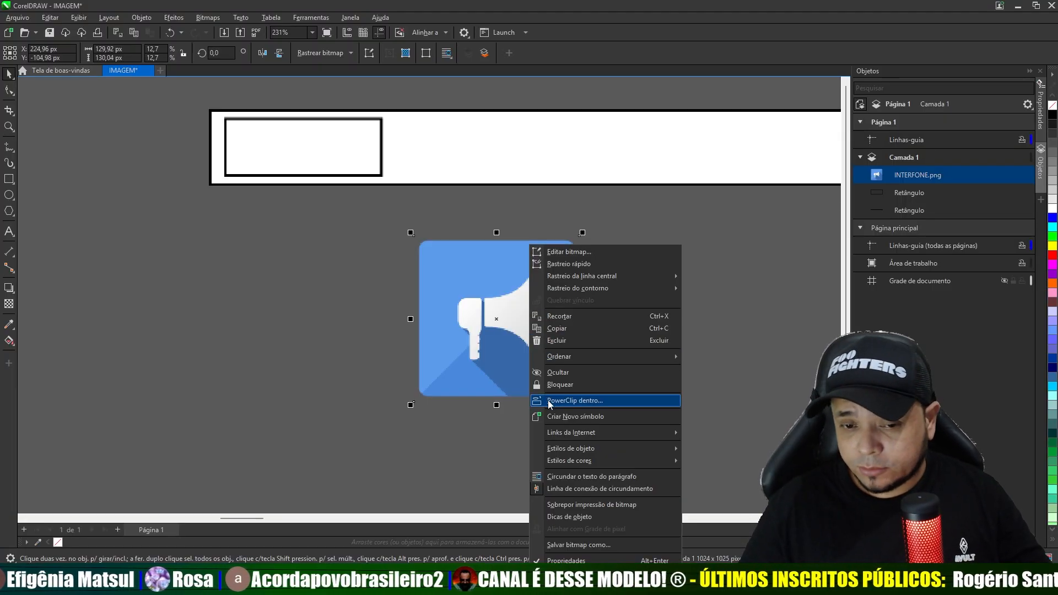
pyautogui.click(409, 414)
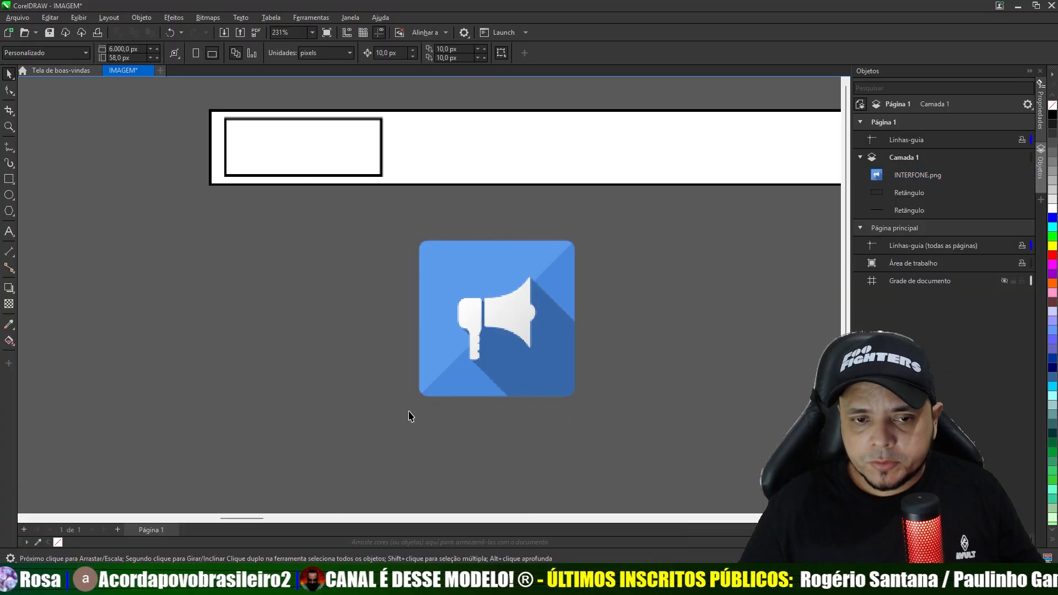
pyautogui.click(506, 319)
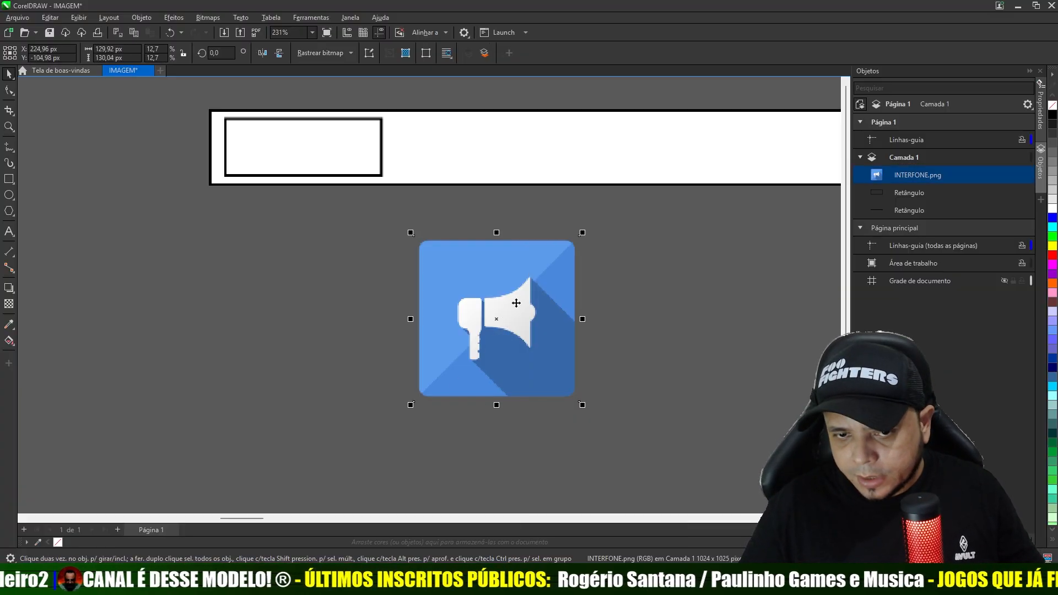
pyautogui.rightClick(516, 303)
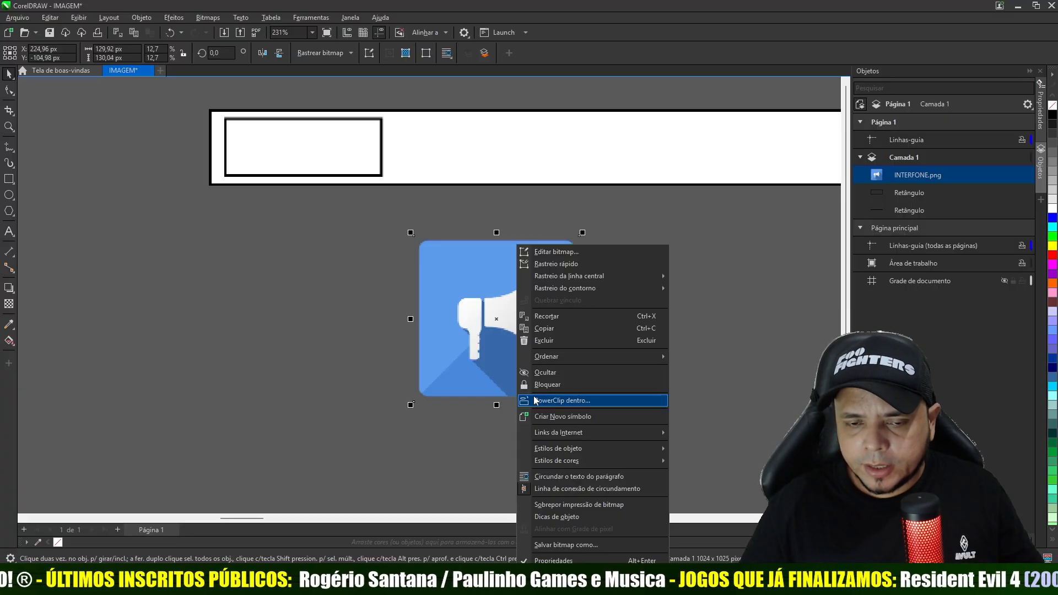
pyautogui.click(535, 400)
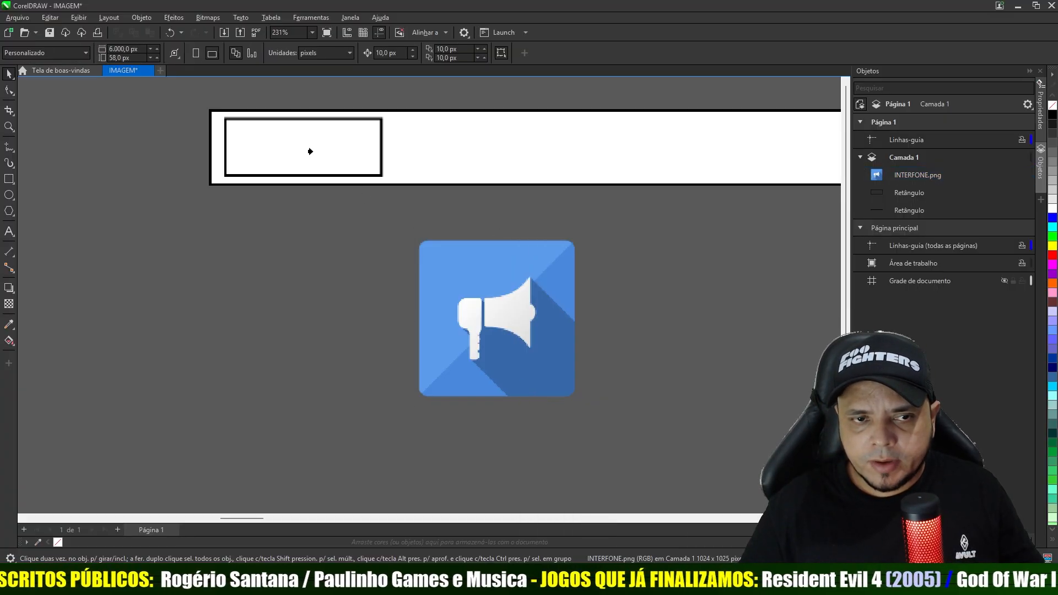
pyautogui.click(311, 150)
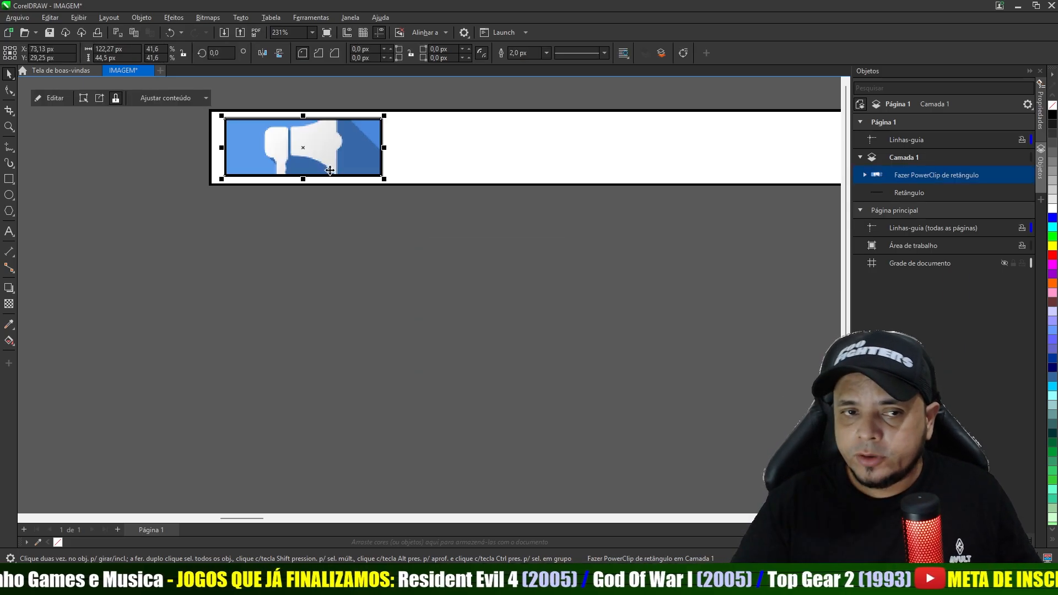
# - Add the artistic text "MUITO OBRIGADO PELA SUA INSCRIÇÃO" below the page strip
pyautogui.scroll(-2, 490, 264)
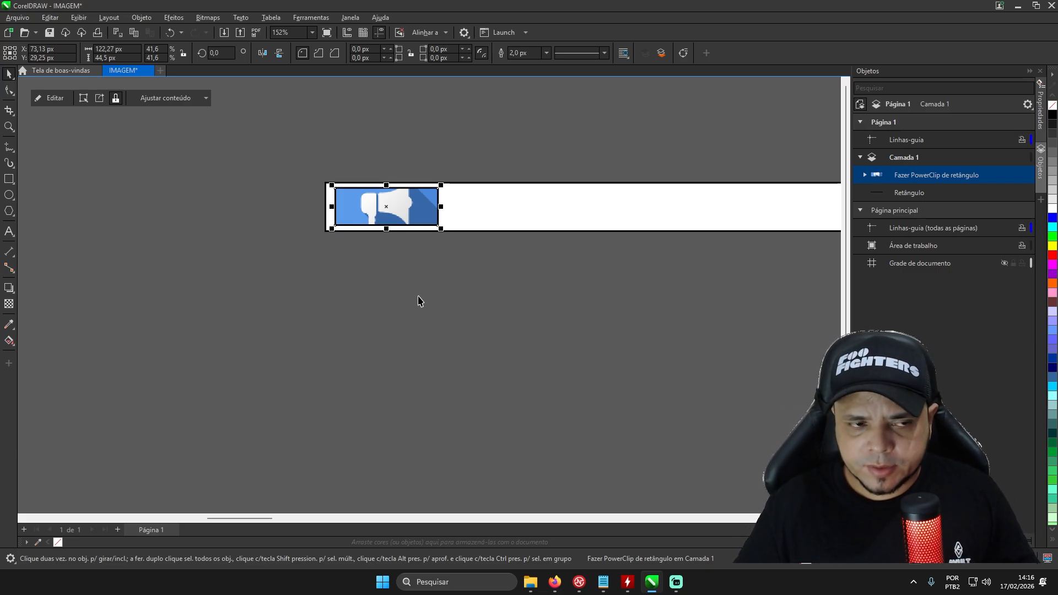
pyautogui.click(9, 233)
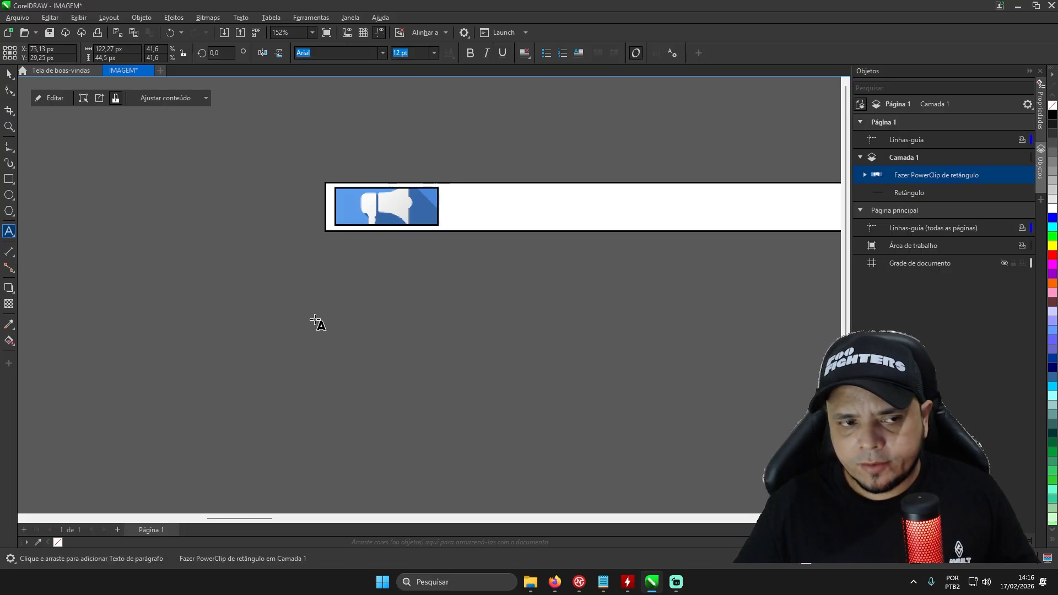
pyautogui.click(438, 340)
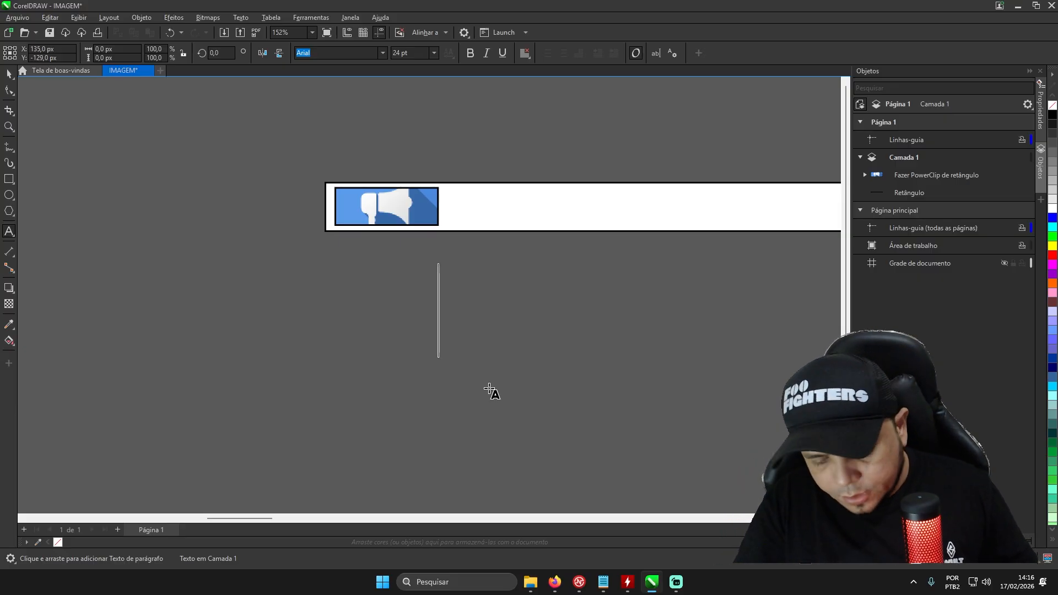
pyautogui.write('MUITO OBRIGADO')
pyautogui.write(' PELA SUA INSCR')
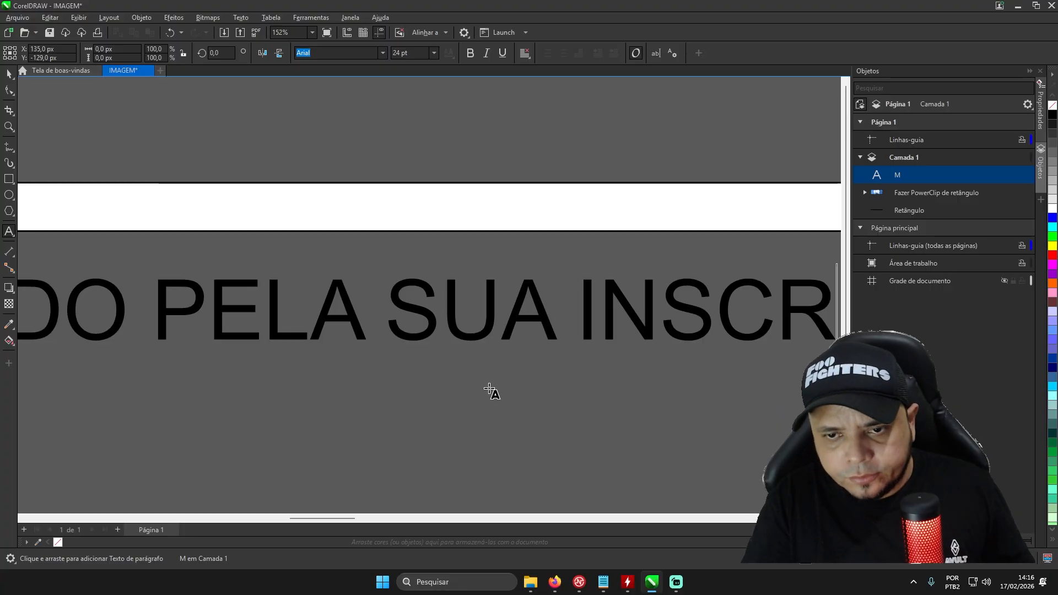
pyautogui.write('I')
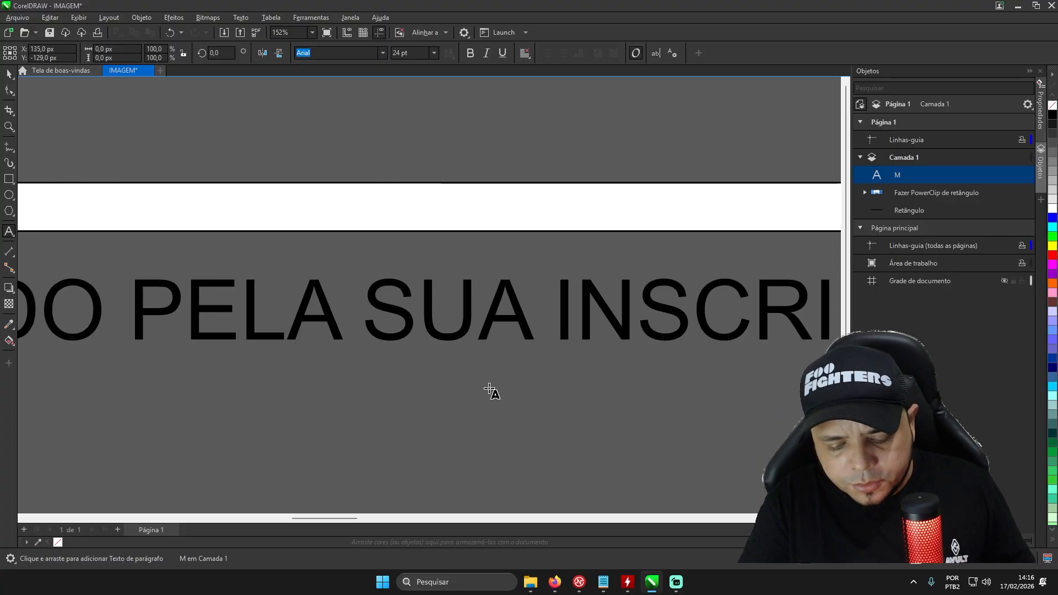
pyautogui.write('ÇÃO')
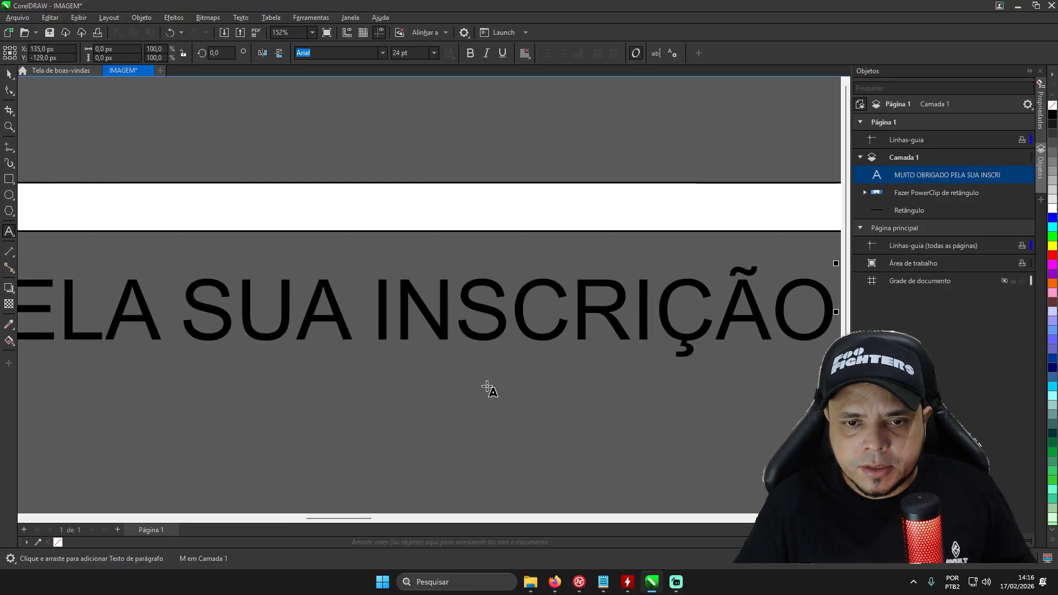
# - Change the font of the whole "MUITO OBRIGADO PELA SUA INSCRIÇÃO" text to Bebas Neue and finish text editing
pyautogui.scroll(-5, 490, 317)
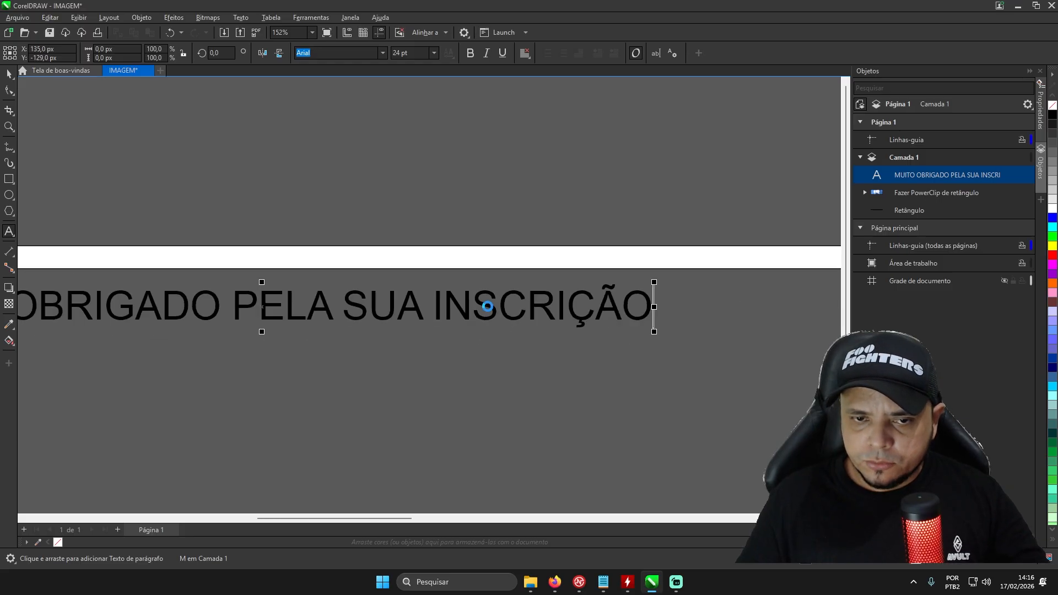
pyautogui.scroll(3, 419, 306)
pyautogui.scroll(-2, 417, 306)
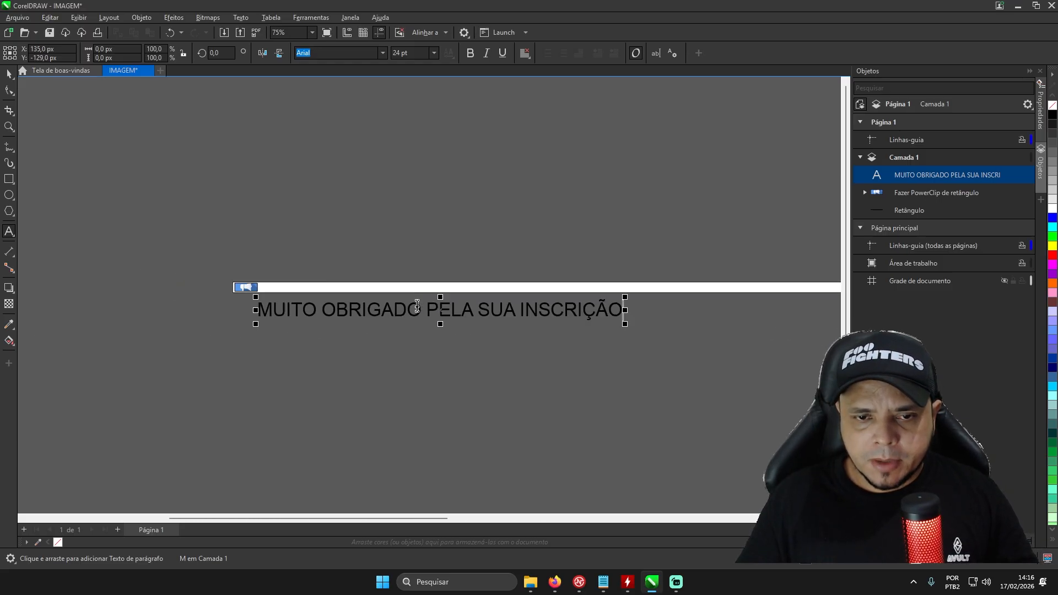
pyautogui.scroll(3, 416, 308)
pyautogui.scroll(-3, 414, 314)
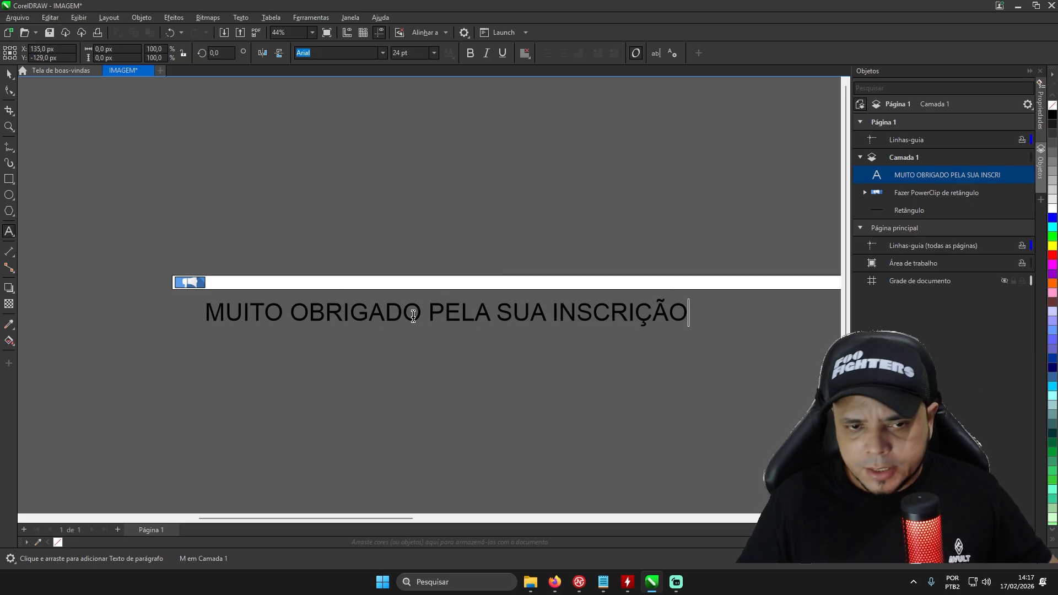
pyautogui.tripleClick(414, 316)
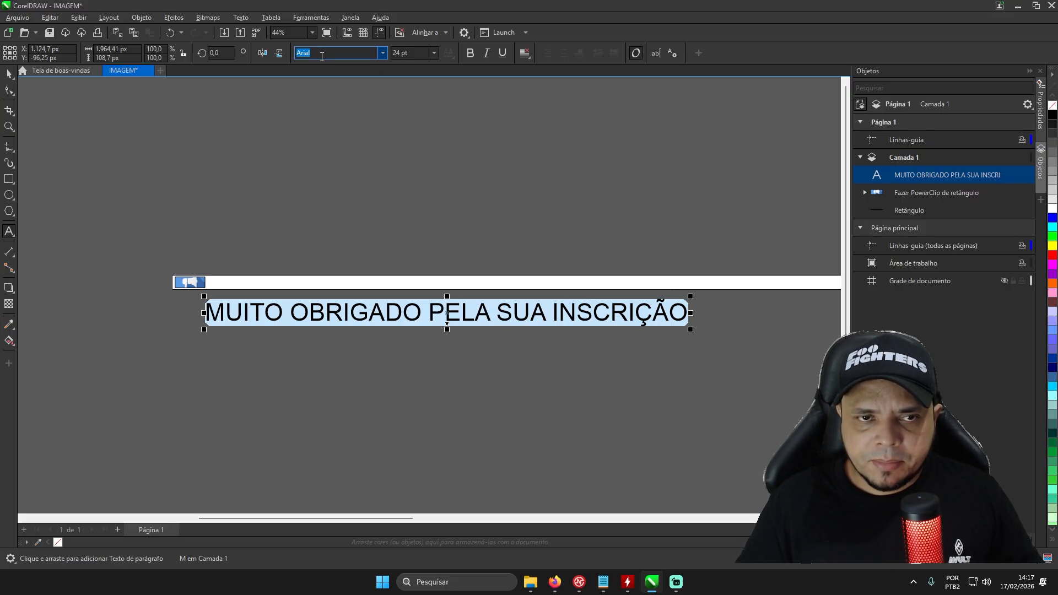
pyautogui.click(382, 53)
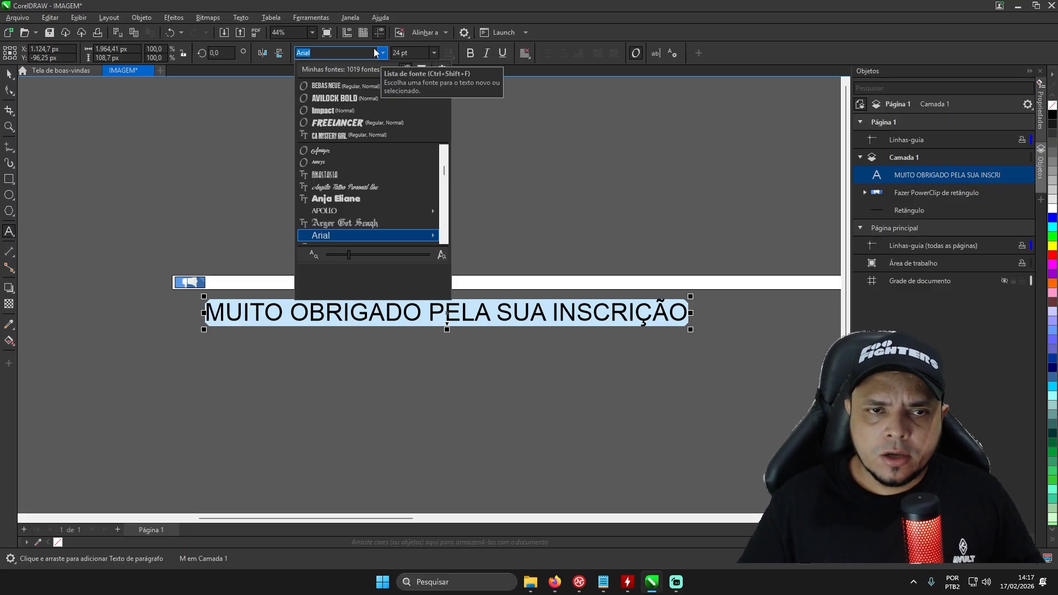
pyautogui.click(337, 90)
pyautogui.click(405, 321)
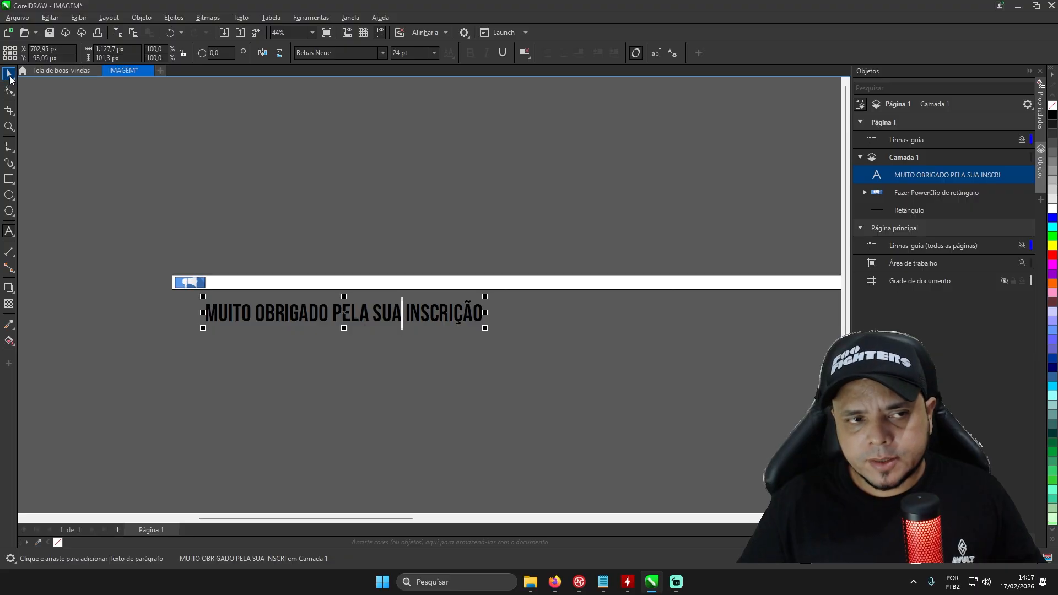
pyautogui.click(10, 75)
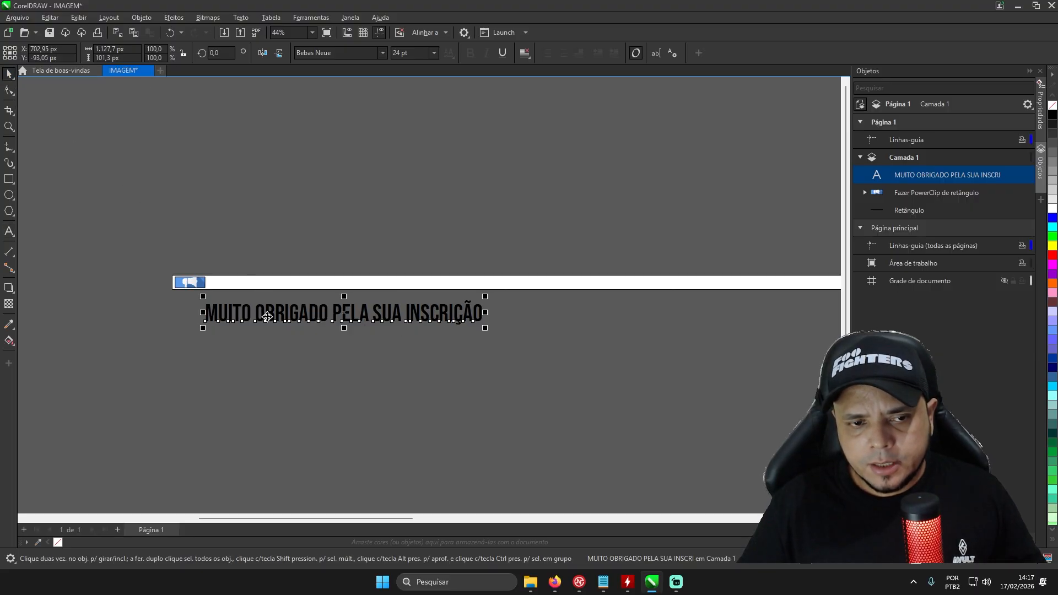
# - Move the "MUITO OBRIGADO PELA SUA INSCRIÇÃO" text onto the strip beside the megaphone, scale it to about 623 × 56 px and centre it vertically
pyautogui.moveTo(268, 317); pyautogui.dragTo(271, 284)
pyautogui.scroll(3, 231, 239)
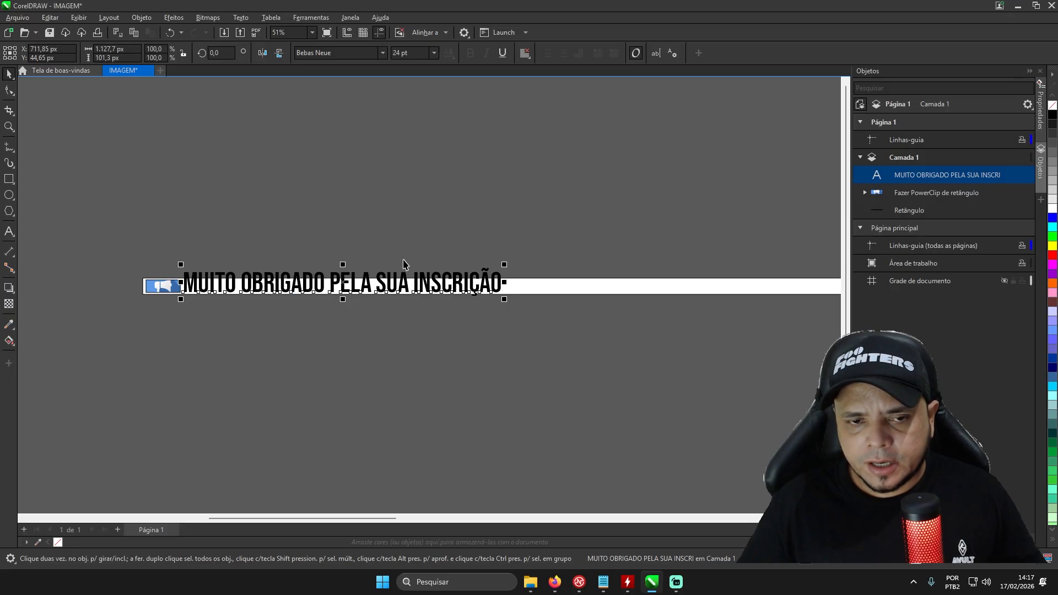
pyautogui.scroll(2, 545, 273)
pyautogui.scroll(-2, 570, 278)
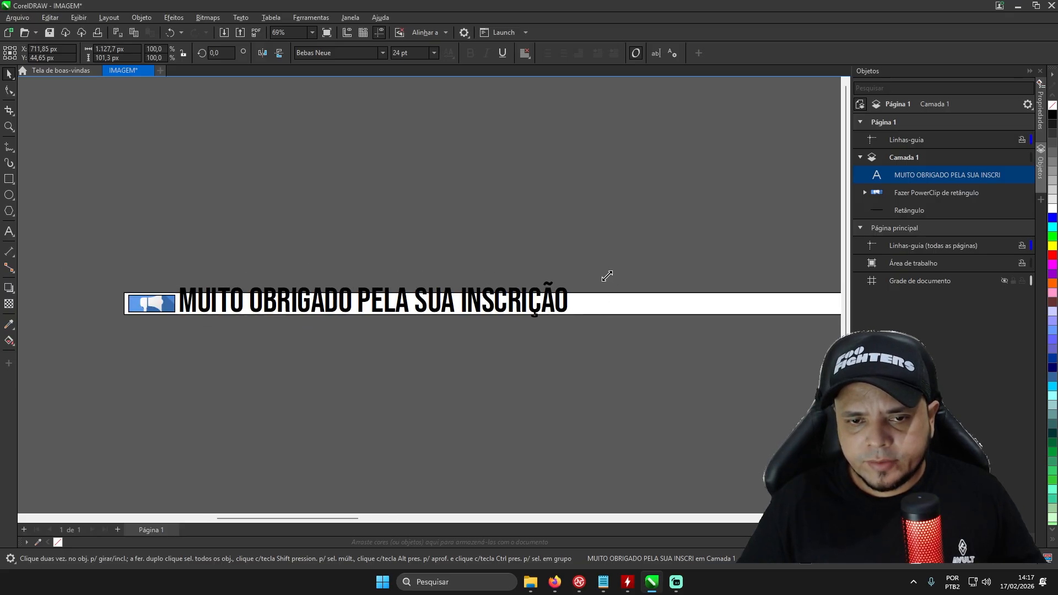
pyautogui.moveTo(607, 276); pyautogui.dragTo(419, 293)
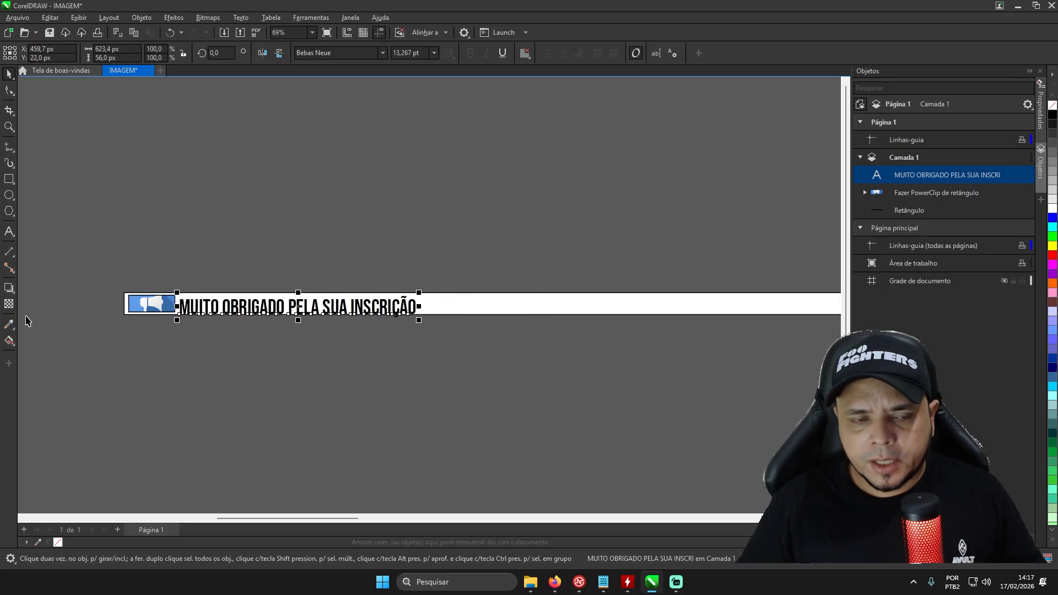
pyautogui.scroll(4, 62, 312)
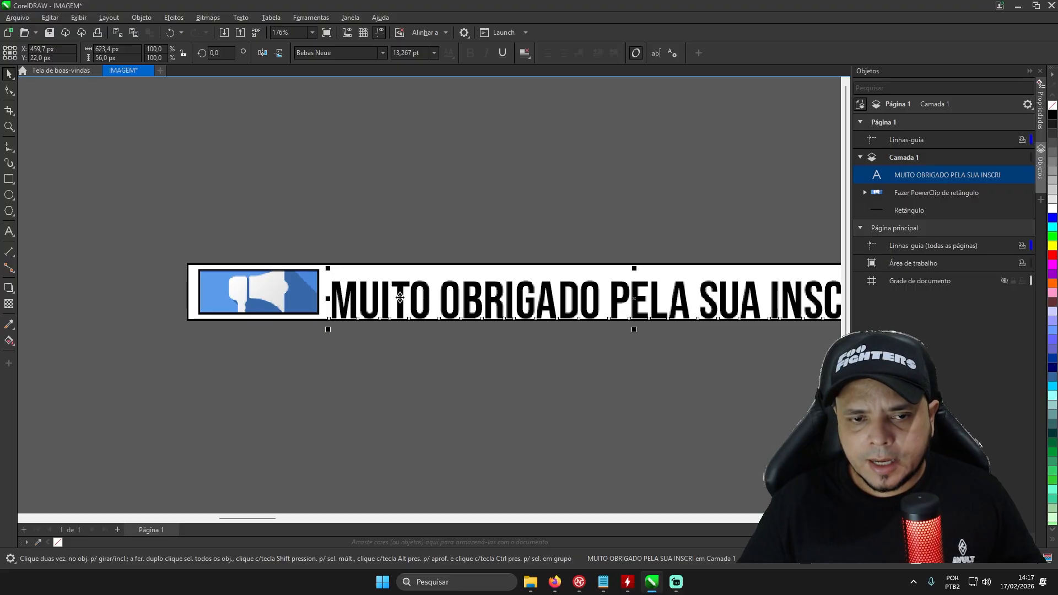
pyautogui.moveTo(400, 298); pyautogui.dragTo(398, 291)
pyautogui.scroll(-3, 138, 293)
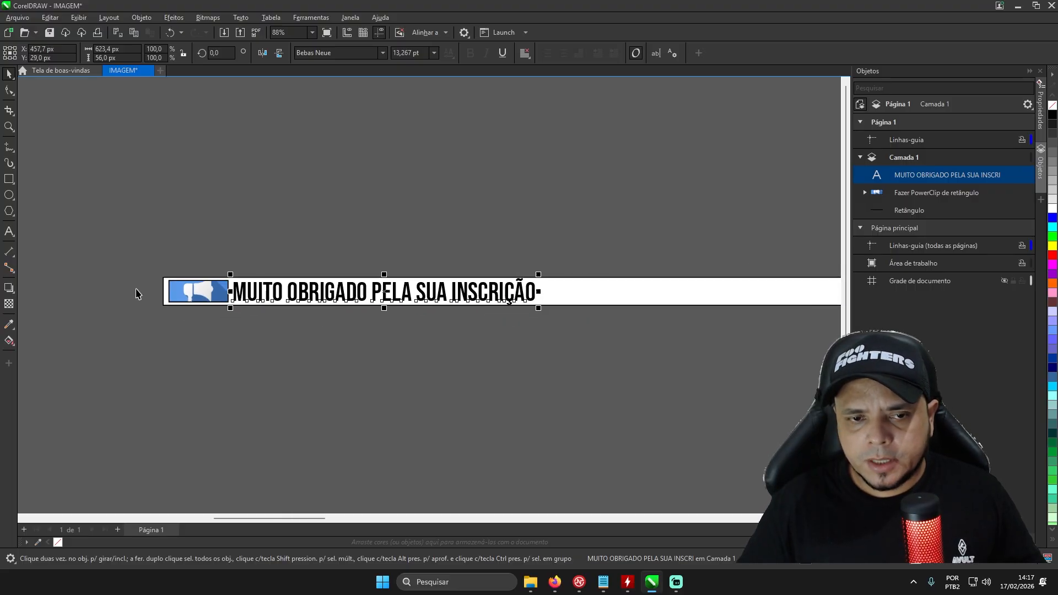
pyautogui.scroll(-1, 138, 293)
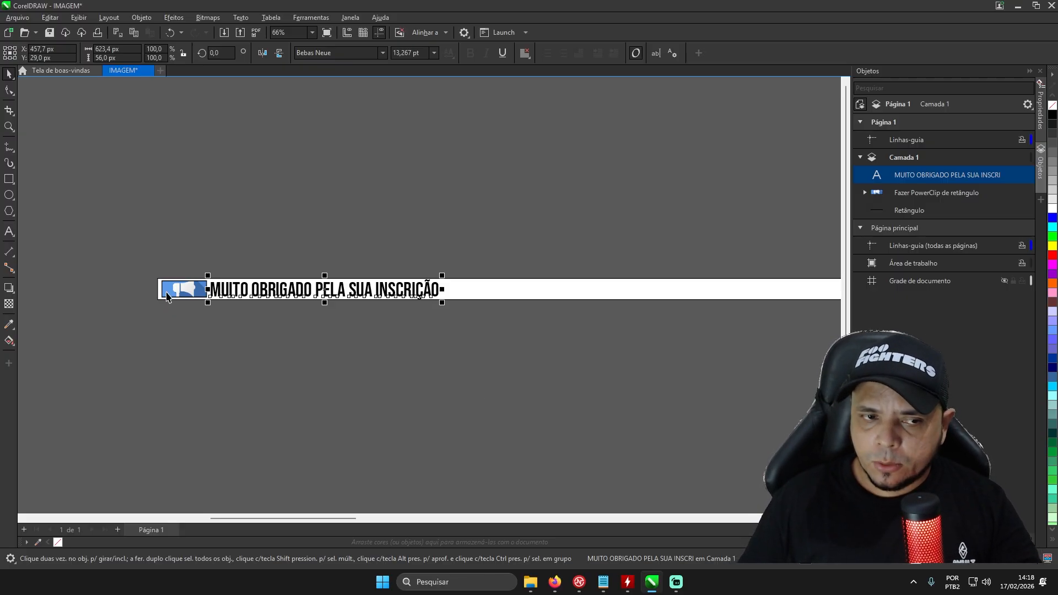
# - Draw a circle about 126 px in diameter below the strip with the Ellipse tool
pyautogui.click(8, 195)
pyautogui.moveTo(319, 348); pyautogui.dragTo(420, 414)
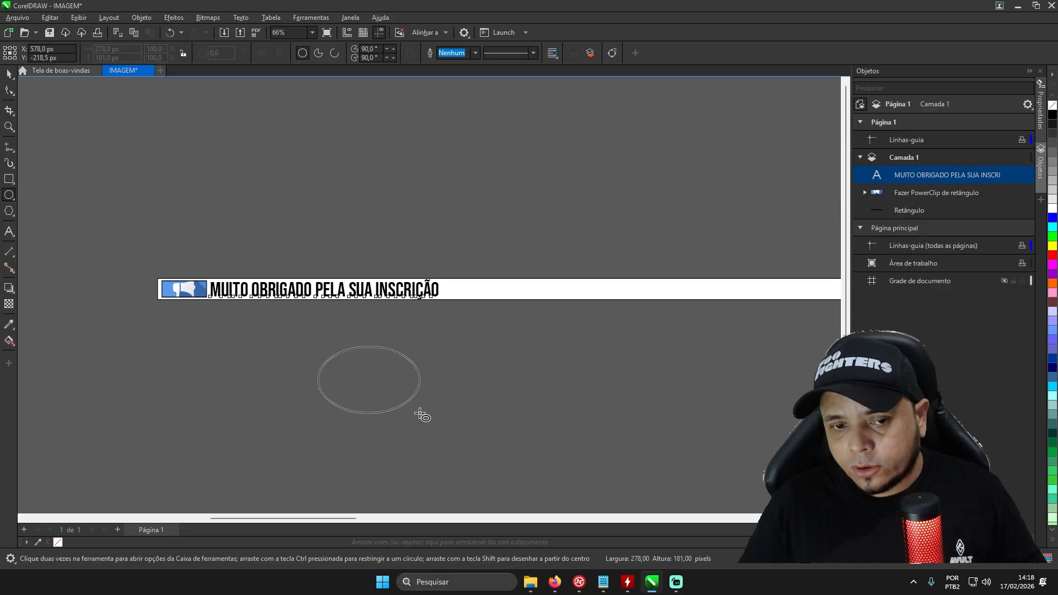
pyautogui.press('ctrl')
pyautogui.moveTo(421, 414); pyautogui.dragTo(359, 395)
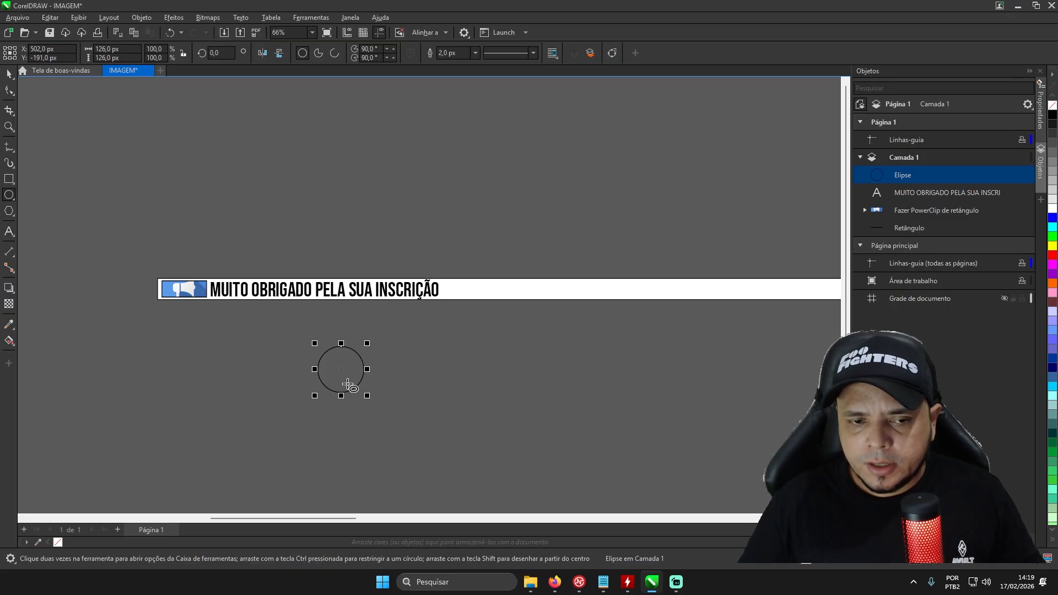
# - Scale the circle down to 56 × 56 px and place it on the strip just after the word "INSCRIÇÃO"
pyautogui.scroll(2, 369, 396)
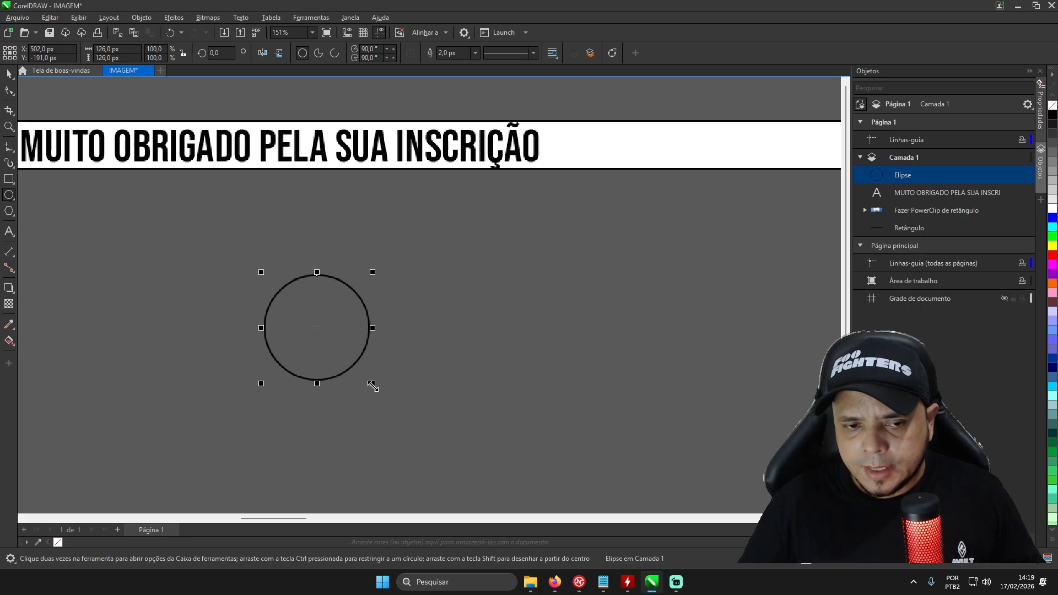
pyautogui.moveTo(372, 385); pyautogui.dragTo(311, 350)
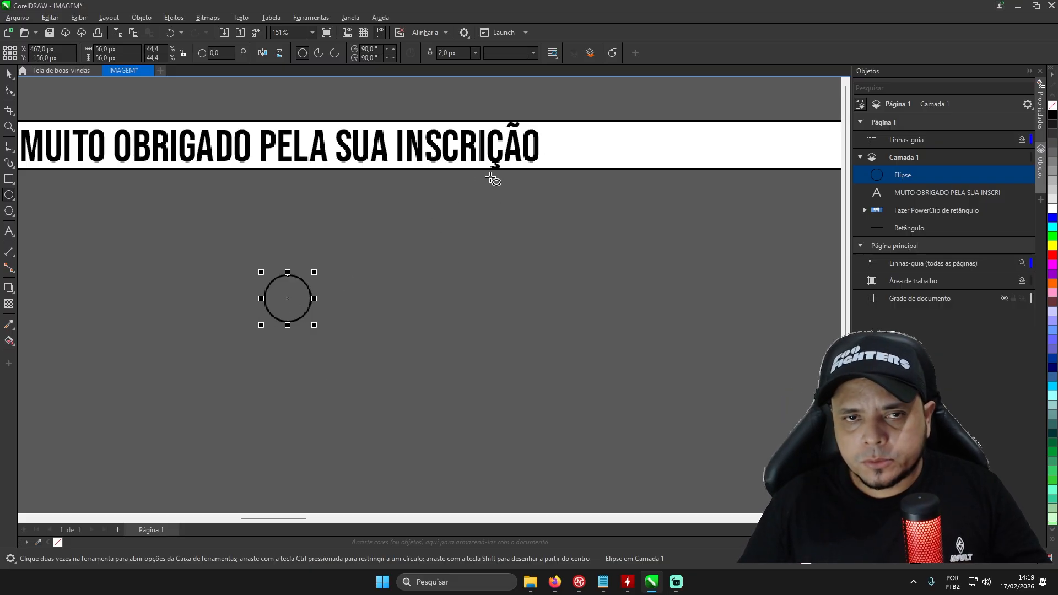
pyautogui.click(9, 74)
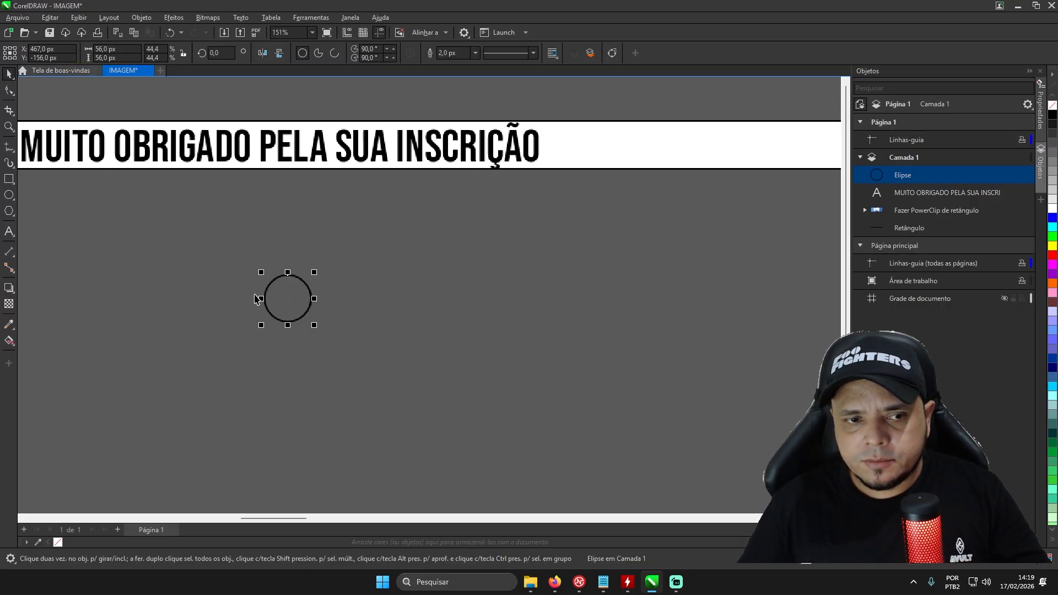
pyautogui.moveTo(285, 294); pyautogui.dragTo(581, 148)
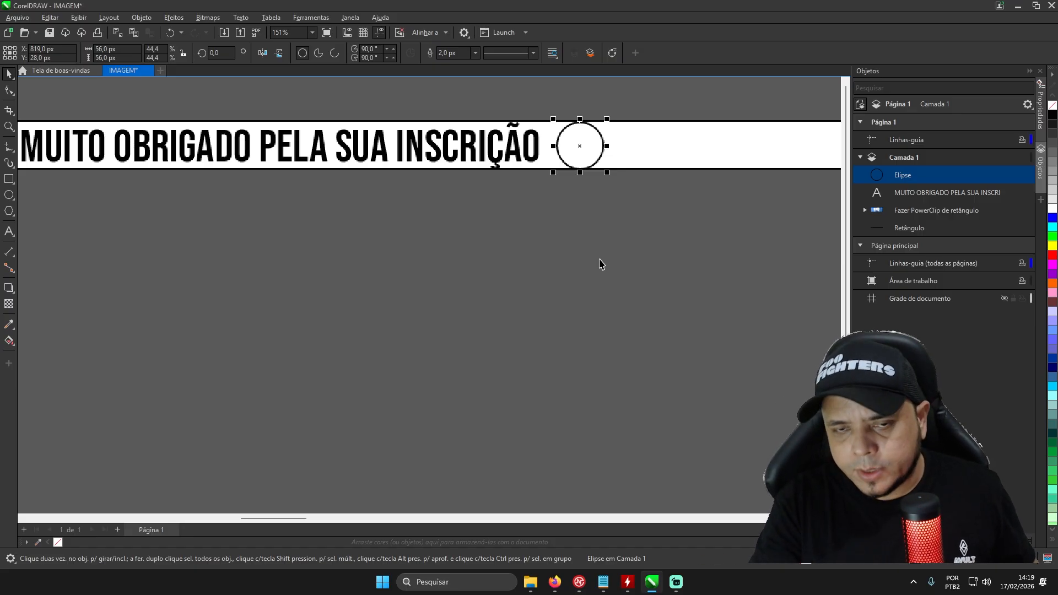
# - Import the image contacts.png from the OUTROS folder and place it below the strip
pyautogui.hotkey('ctrl', 'i')
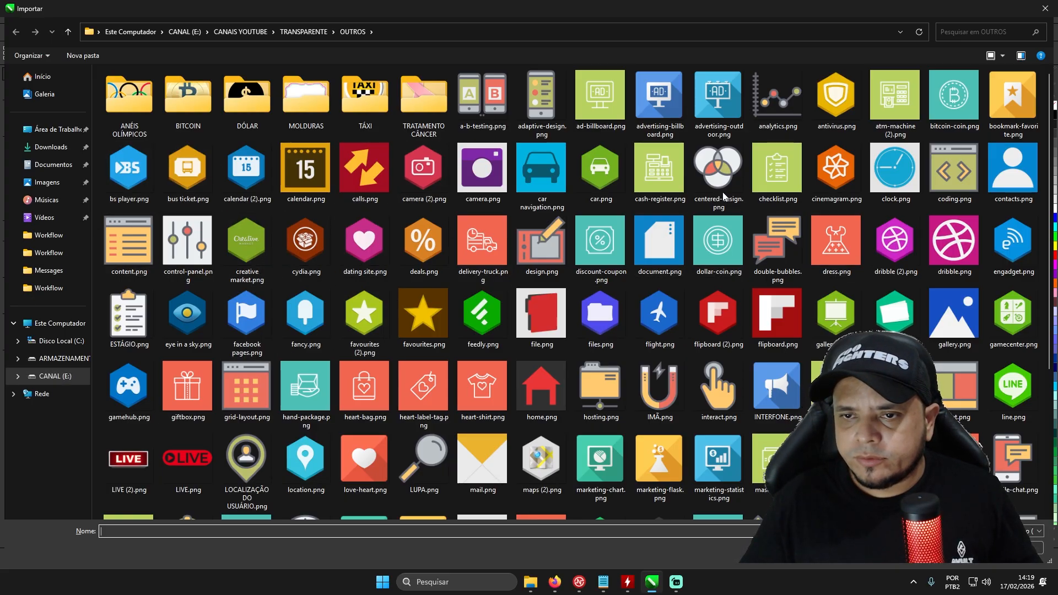
pyautogui.click(1021, 175)
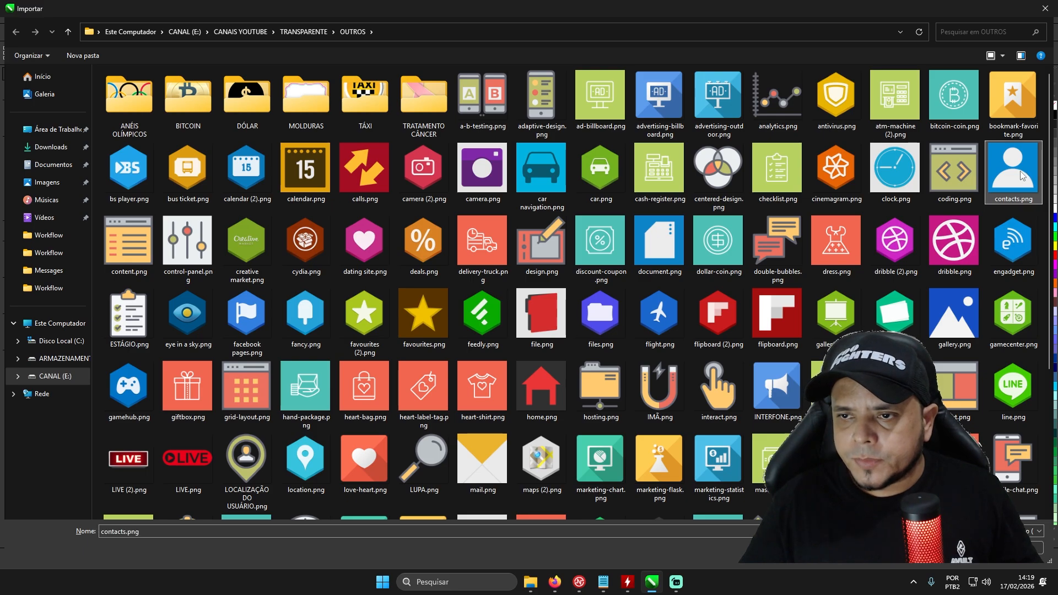
pyautogui.doubleClick(1021, 175)
pyautogui.click(390, 247)
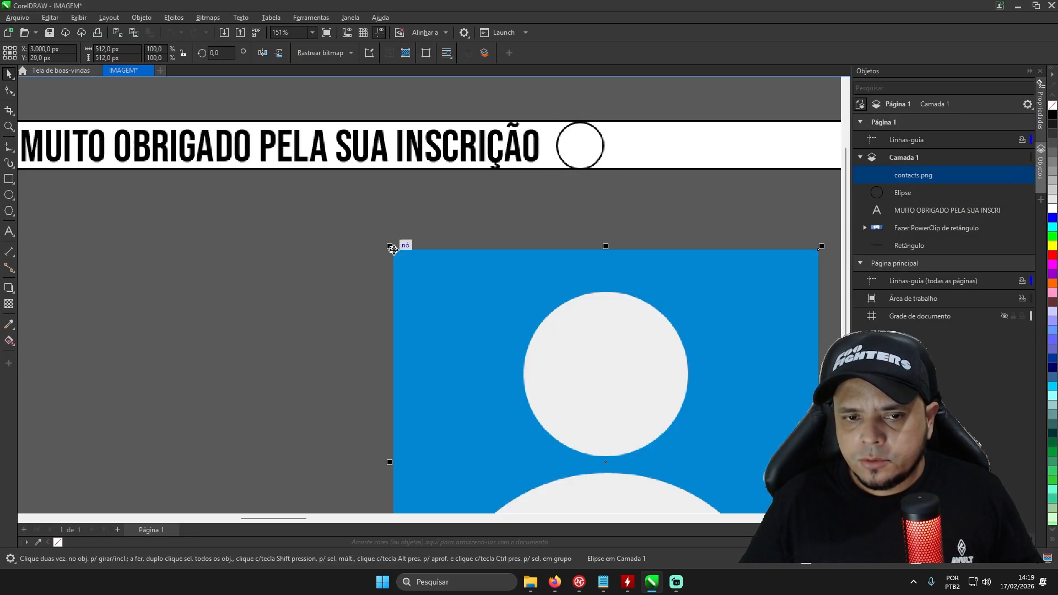
# - Scale the contacts image down to 56 × 56 px and centre it over the circle on the strip
pyautogui.scroll(-3, 536, 311)
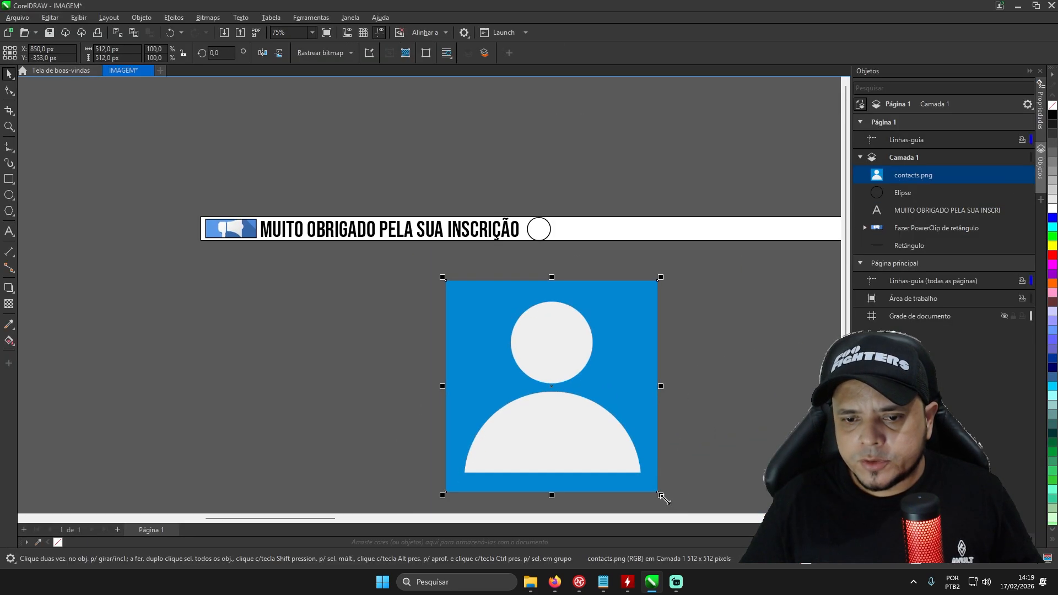
pyautogui.moveTo(661, 495); pyautogui.dragTo(469, 303)
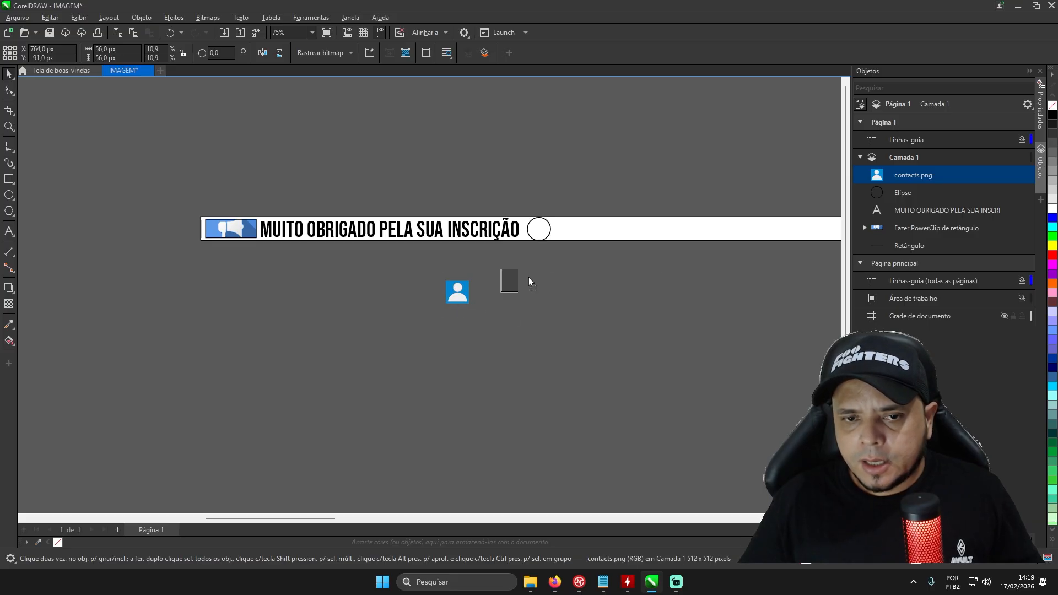
pyautogui.moveTo(561, 266); pyautogui.dragTo(539, 226)
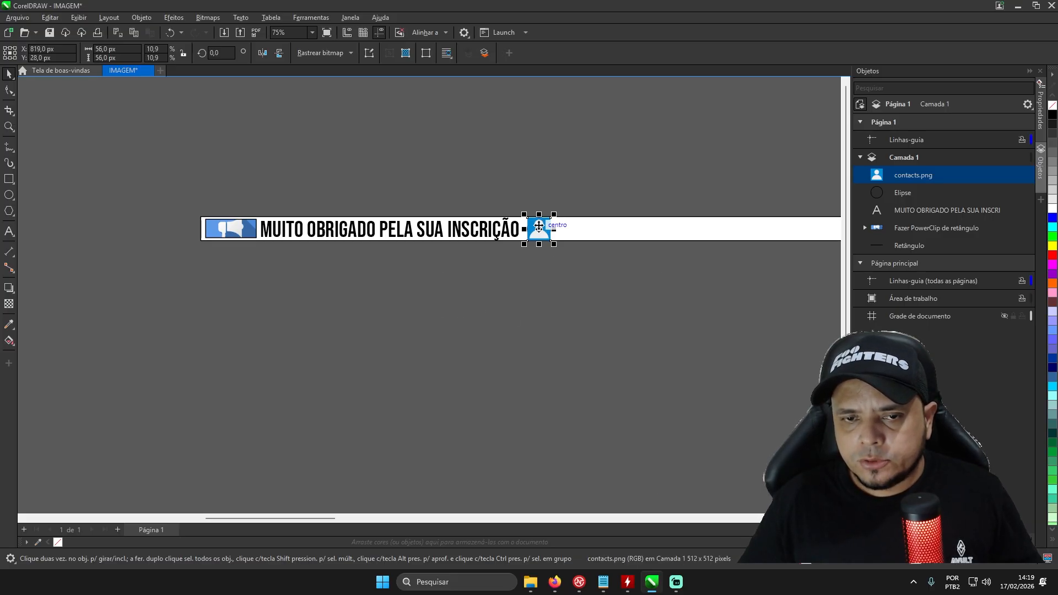
pyautogui.scroll(2, 539, 225)
pyautogui.scroll(2, 539, 225)
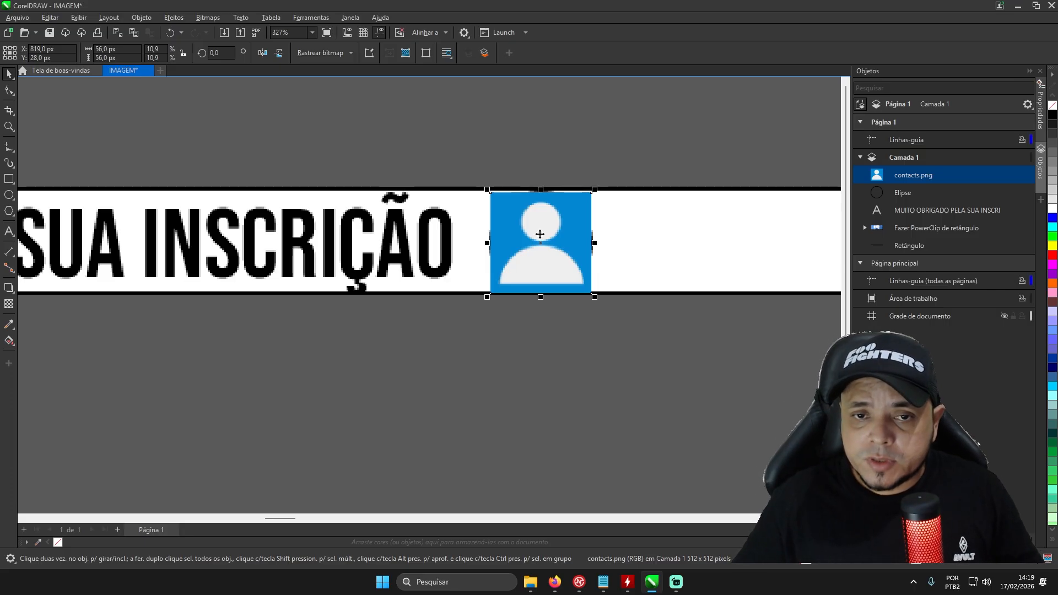
# - Move the contacts image clear of the circle and PowerClip it inside the circle
pyautogui.moveTo(540, 234); pyautogui.dragTo(600, 381)
pyautogui.rightClick(619, 384)
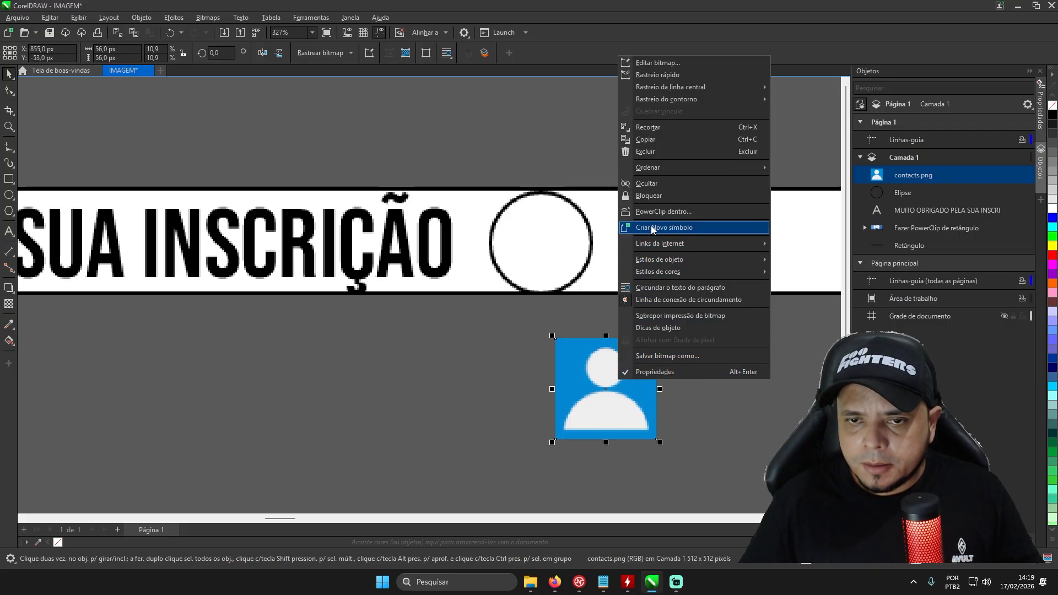
pyautogui.click(652, 212)
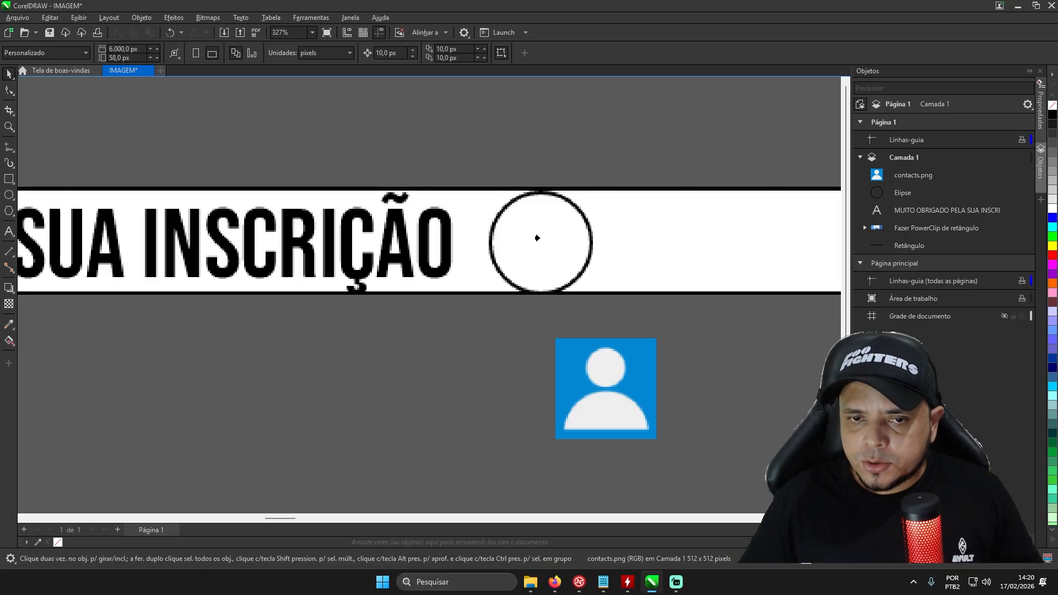
pyautogui.click(537, 237)
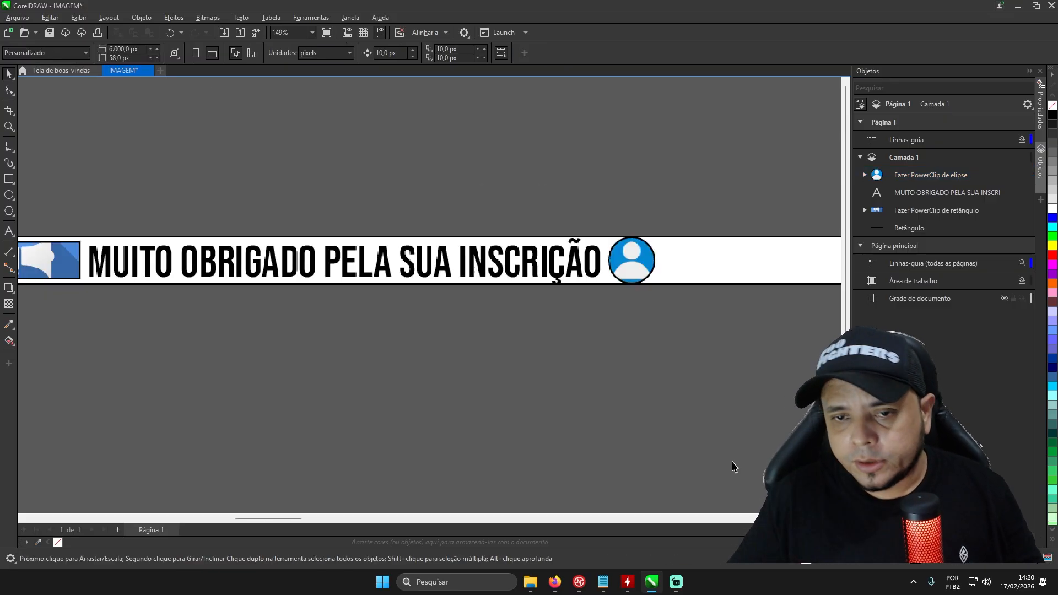
# - Shrink the circular contact icon to about 52 × 52 px and centre it vertically within the strip
pyautogui.click(637, 276)
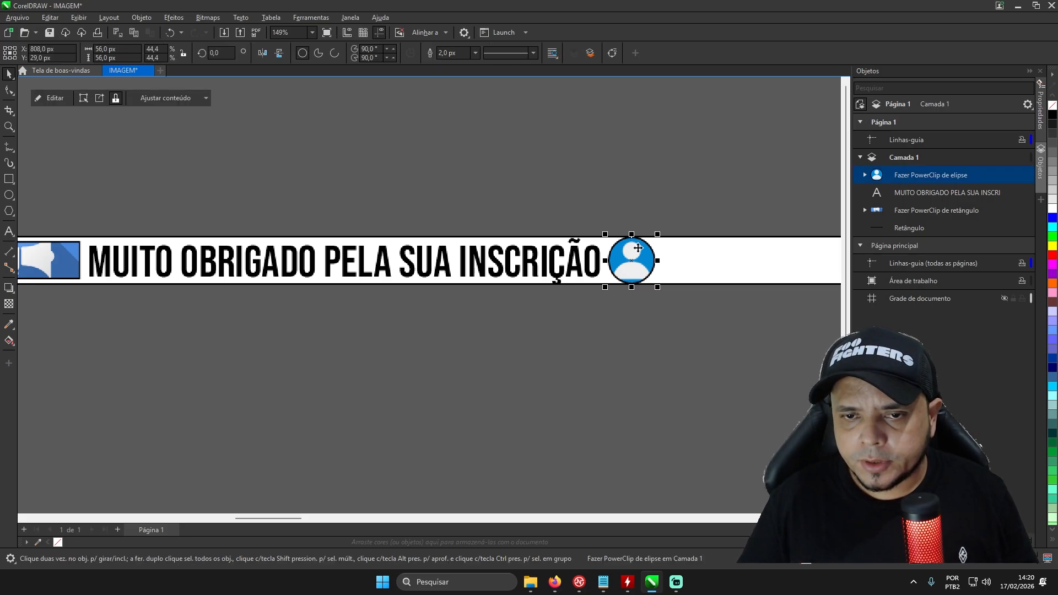
pyautogui.moveTo(658, 231); pyautogui.dragTo(655, 237)
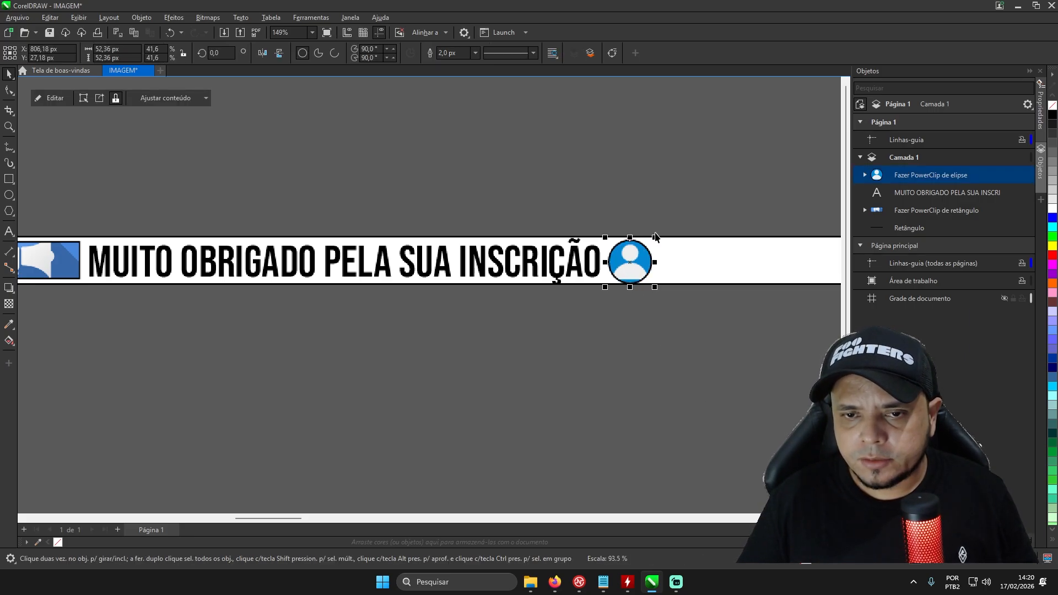
pyautogui.scroll(5, 638, 249)
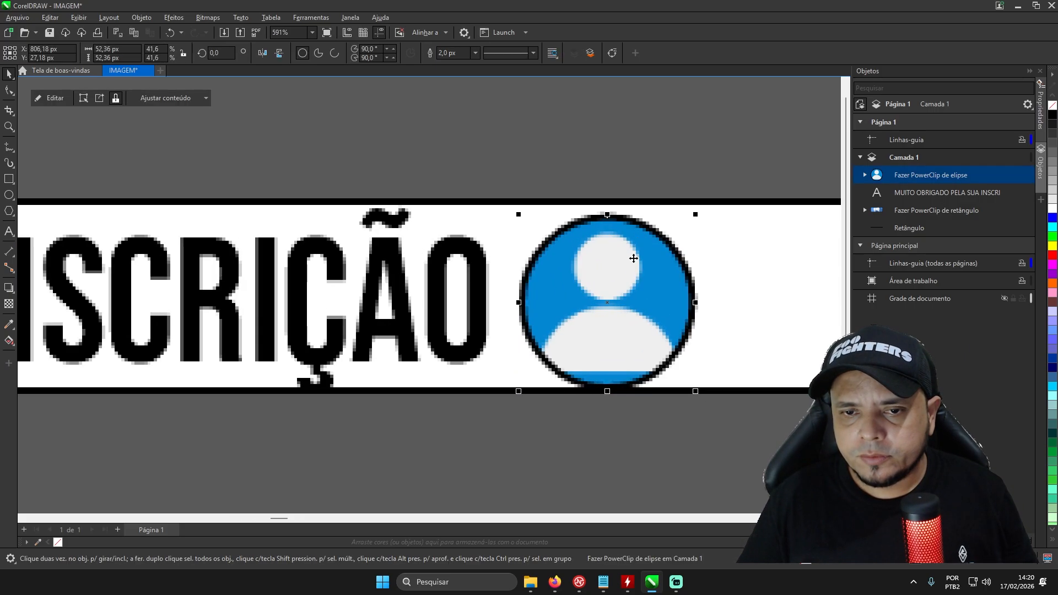
pyautogui.moveTo(624, 275); pyautogui.dragTo(627, 269)
pyautogui.scroll(-7, 552, 281)
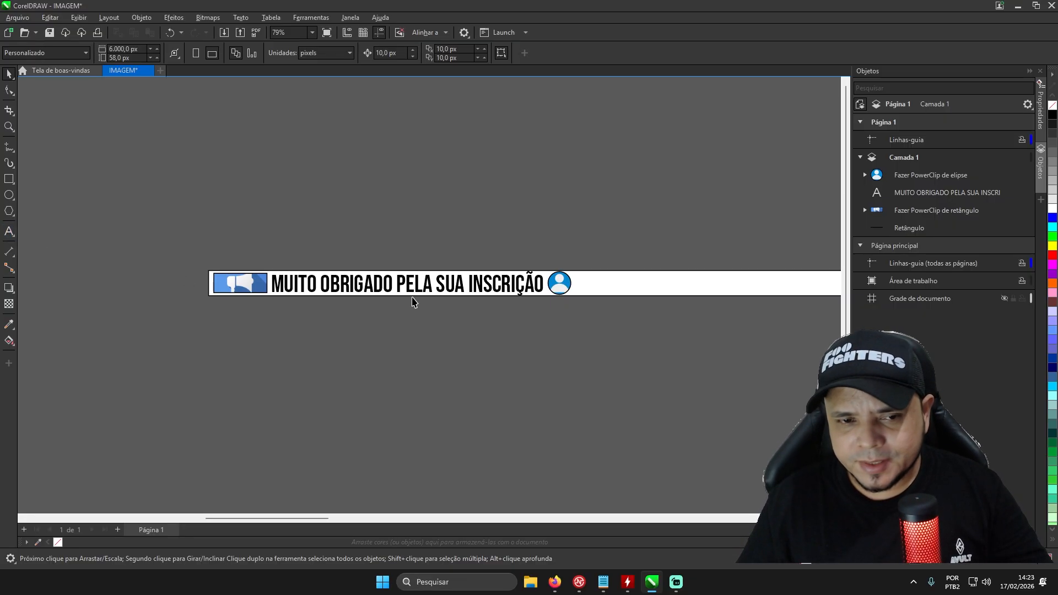
# - Append "MEMBROS DO MÊS" to the banner text after the contact icon and finish text editing
pyautogui.scroll(3, 538, 290)
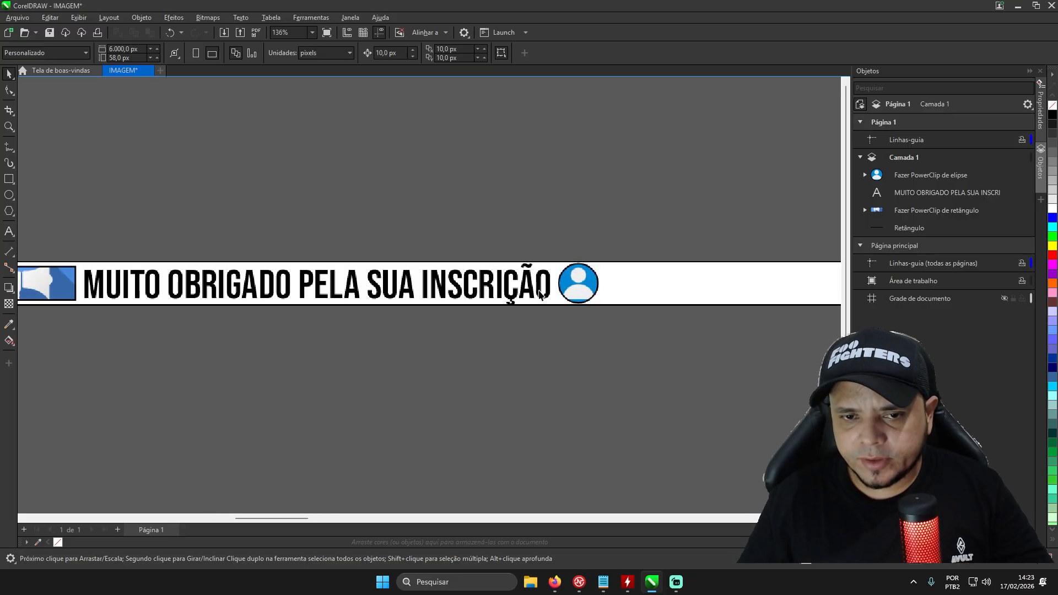
pyautogui.doubleClick(548, 296)
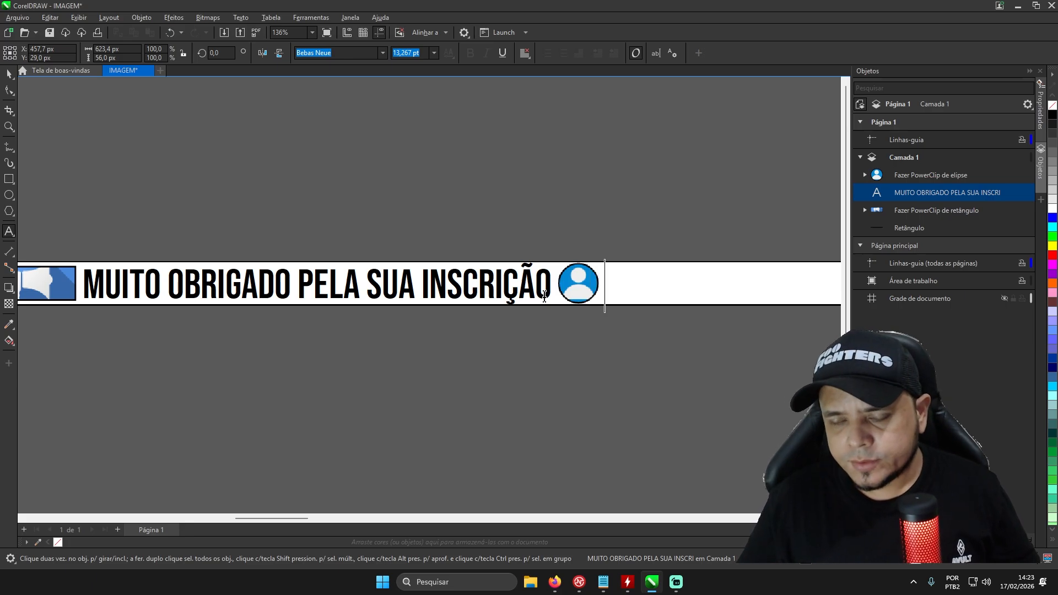
pyautogui.write('MEMB')
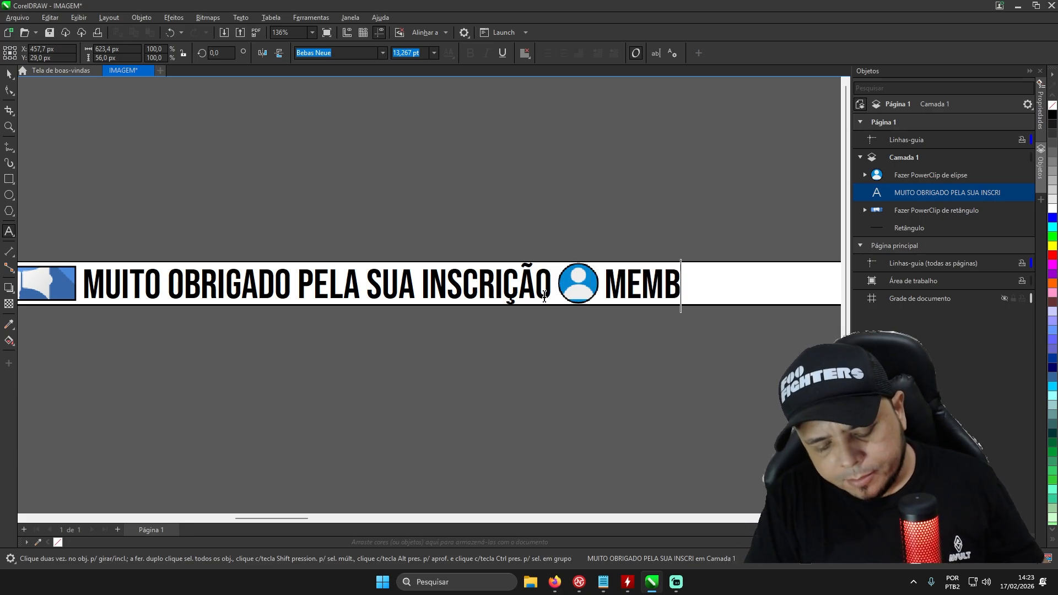
pyautogui.write('ROS DO MÊS')
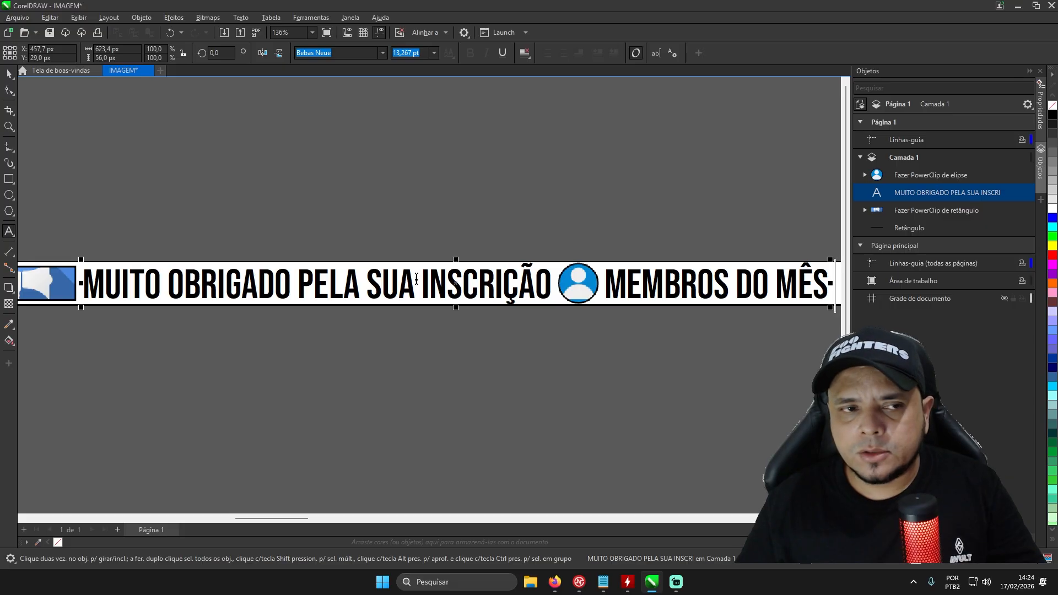
pyautogui.click(7, 76)
# - Duplicate the circular contact icon and place the copy on the strip right after "MEMBROS DO MÊS"
pyautogui.click(580, 293)
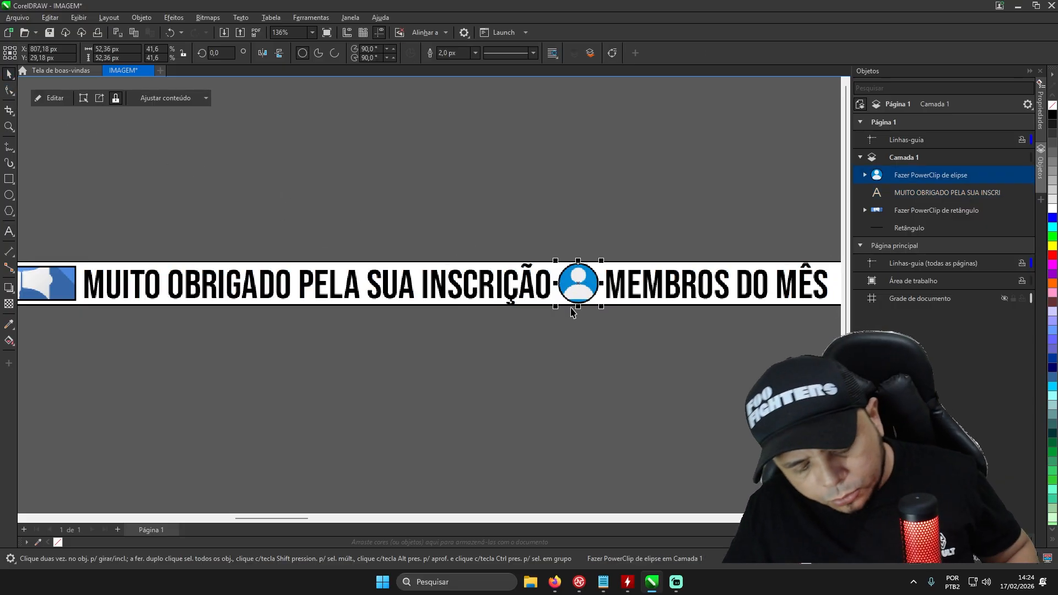
pyautogui.hotkey('ctrl', 'd')
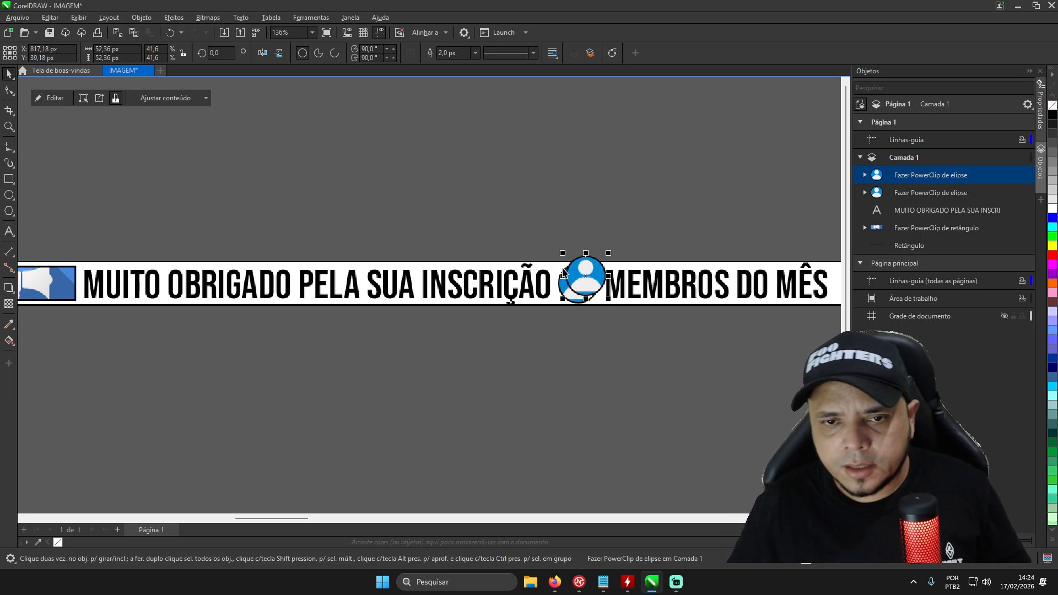
pyautogui.scroll(-2, 562, 275)
pyautogui.scroll(2, 751, 273)
pyautogui.moveTo(400, 278); pyautogui.dragTo(711, 289)
pyautogui.scroll(1, 711, 286)
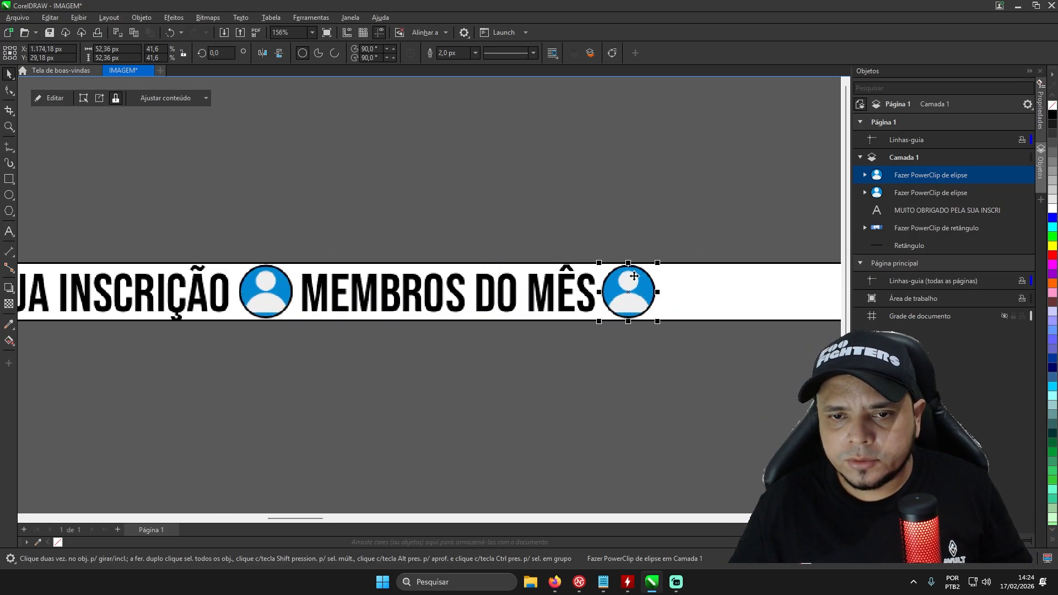
# - Append "DOAÇÕES DO MÊS" to the banner text after the second circular contact icon
pyautogui.scroll(-1, 576, 262)
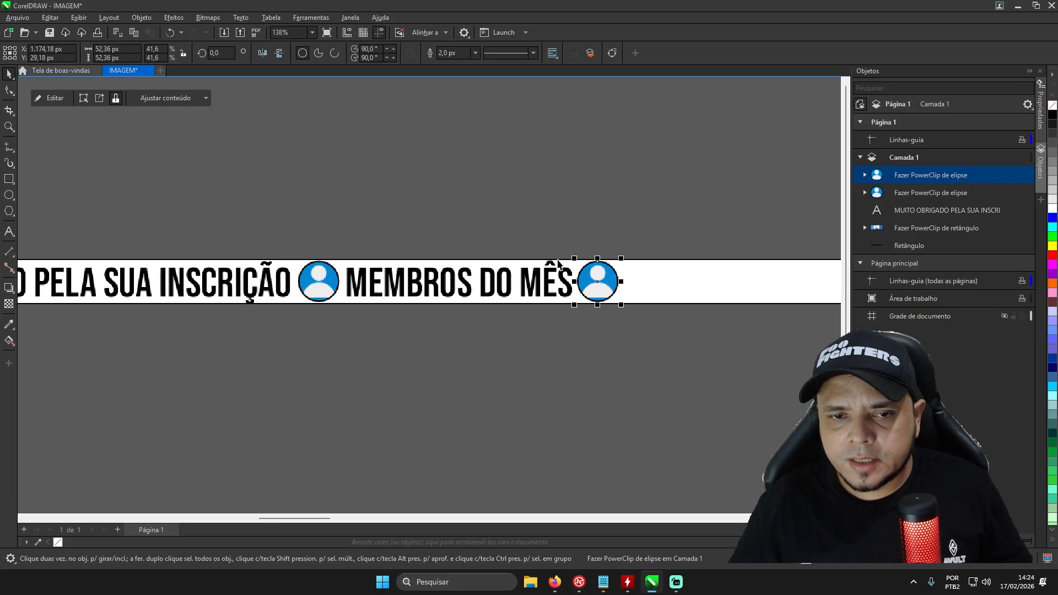
pyautogui.doubleClick(575, 286)
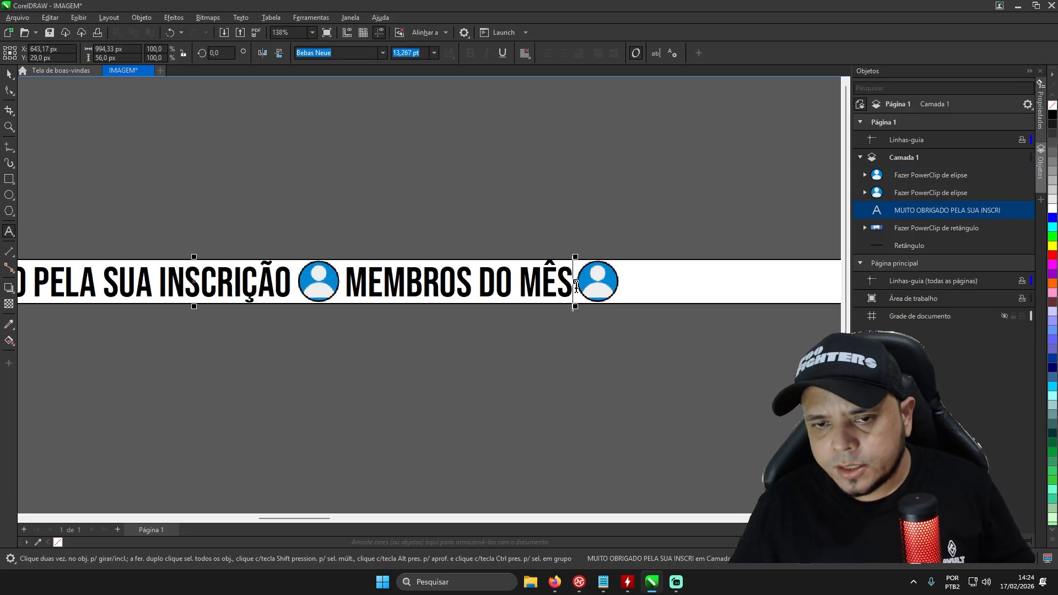
pyautogui.write('D')
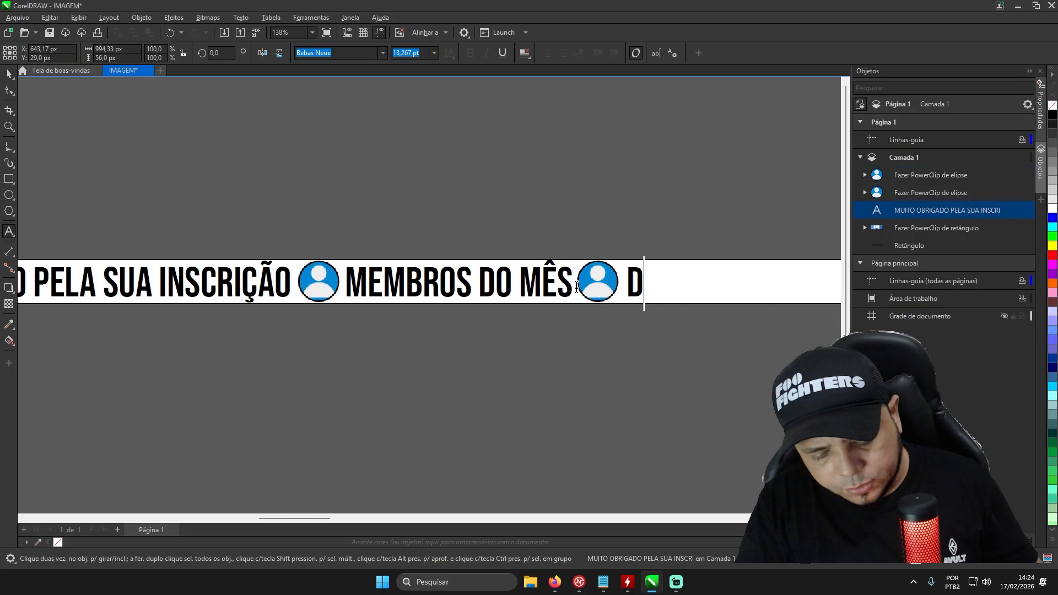
pyautogui.write('OAÇÕES DO')
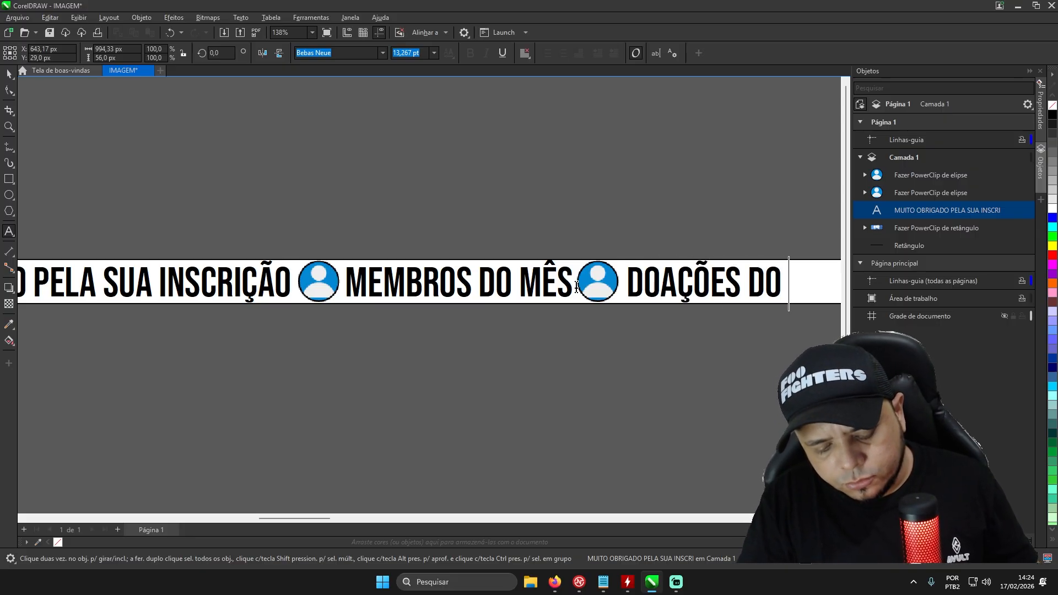
pyautogui.write(' MÊS')
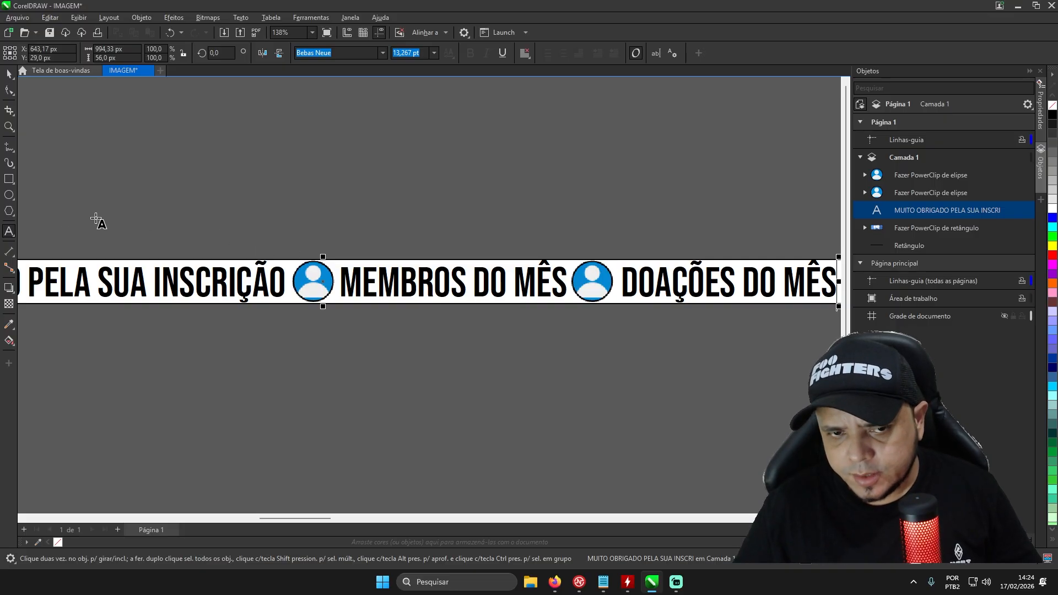
pyautogui.click(10, 212)
pyautogui.moveTo(218, 359); pyautogui.dragTo(340, 460)
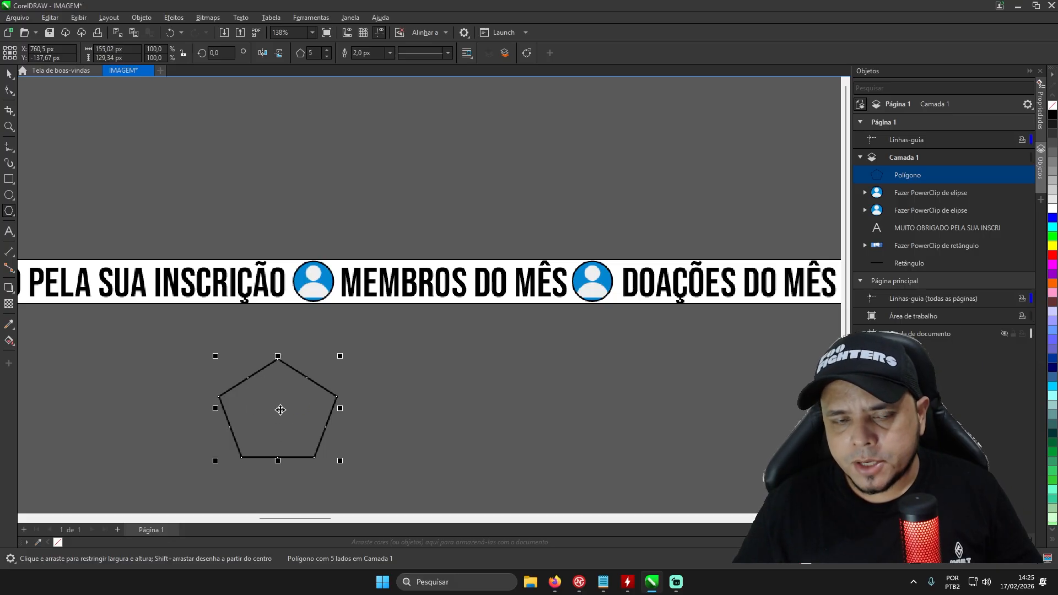
pyautogui.press('Delete')
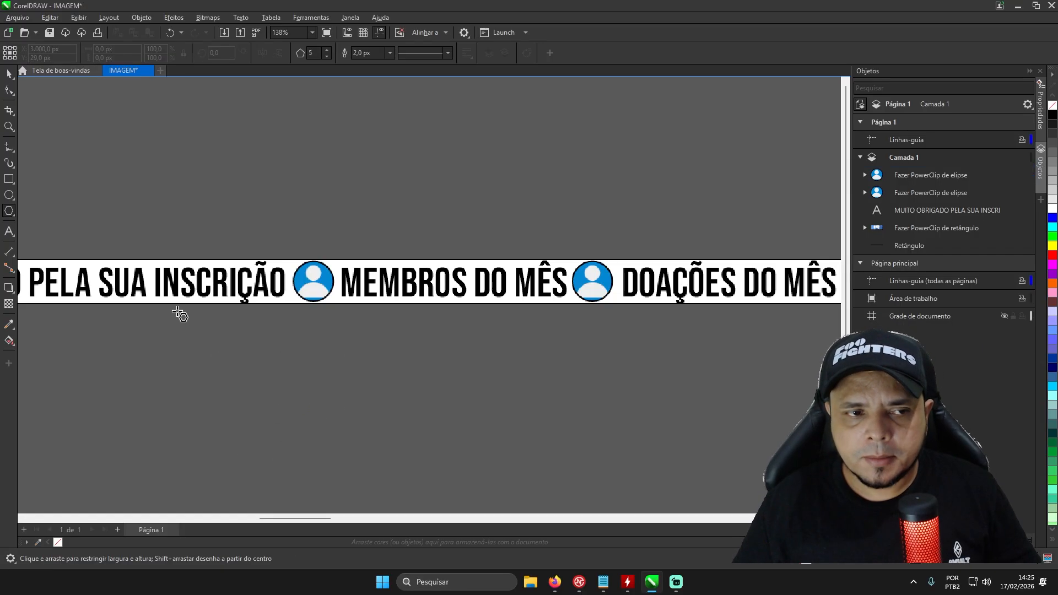
# - Activate the Common Shapes tool and open its selection of preset shapes
pyautogui.click(14, 217)
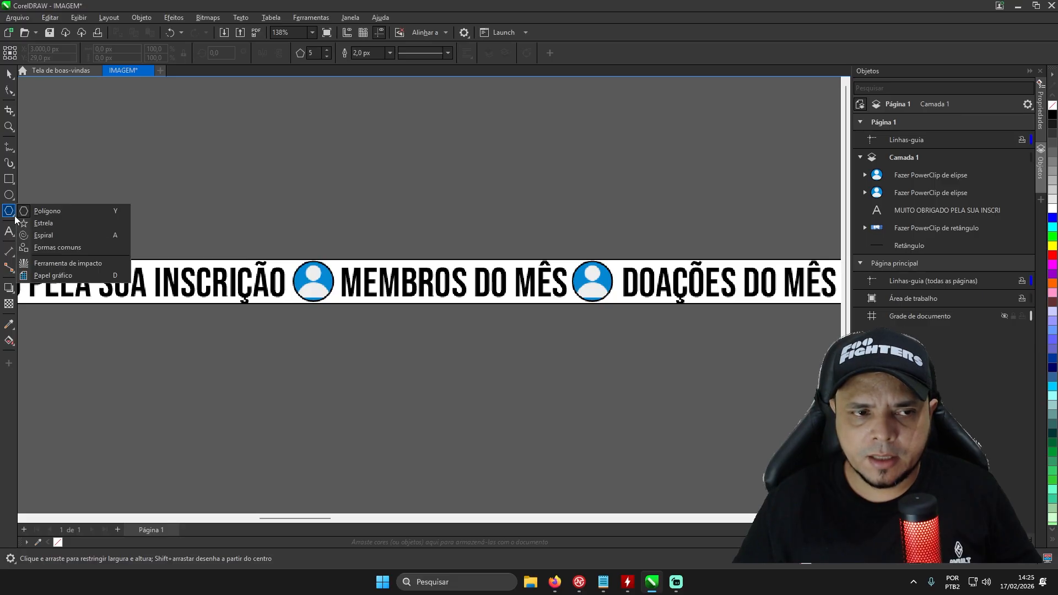
pyautogui.click(51, 249)
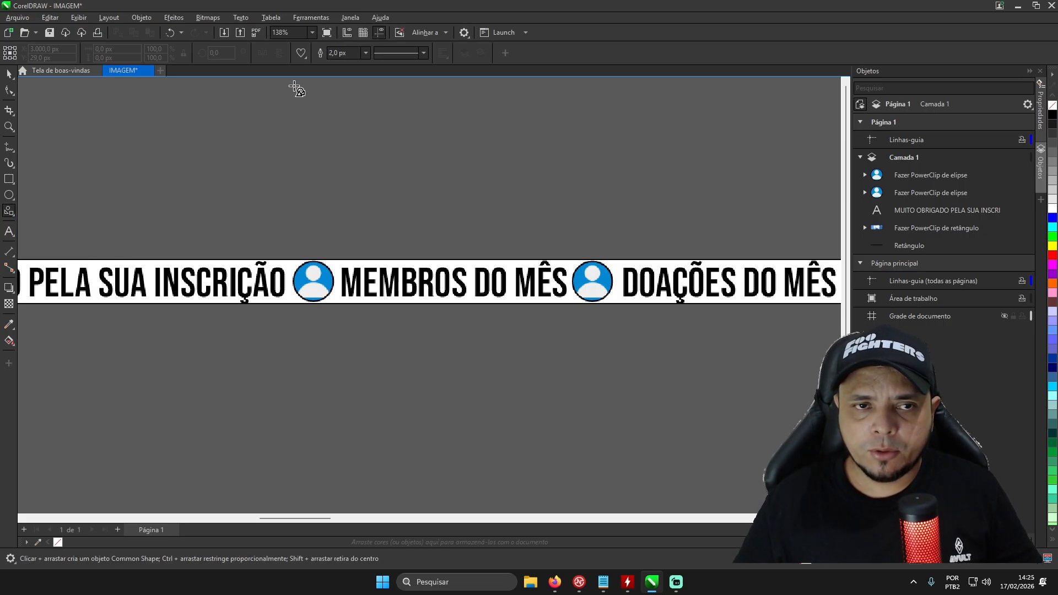
pyautogui.click(306, 57)
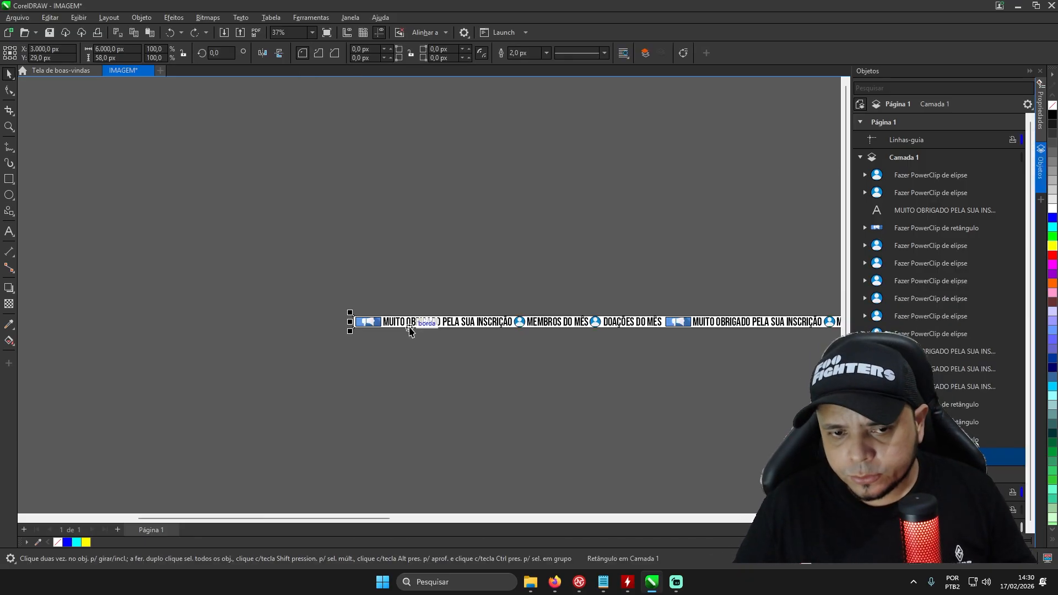
# - Examine the repeated text and icon sequence along the full strip, checking how it fits at both ends
pyautogui.scroll(-3, 555, 289)
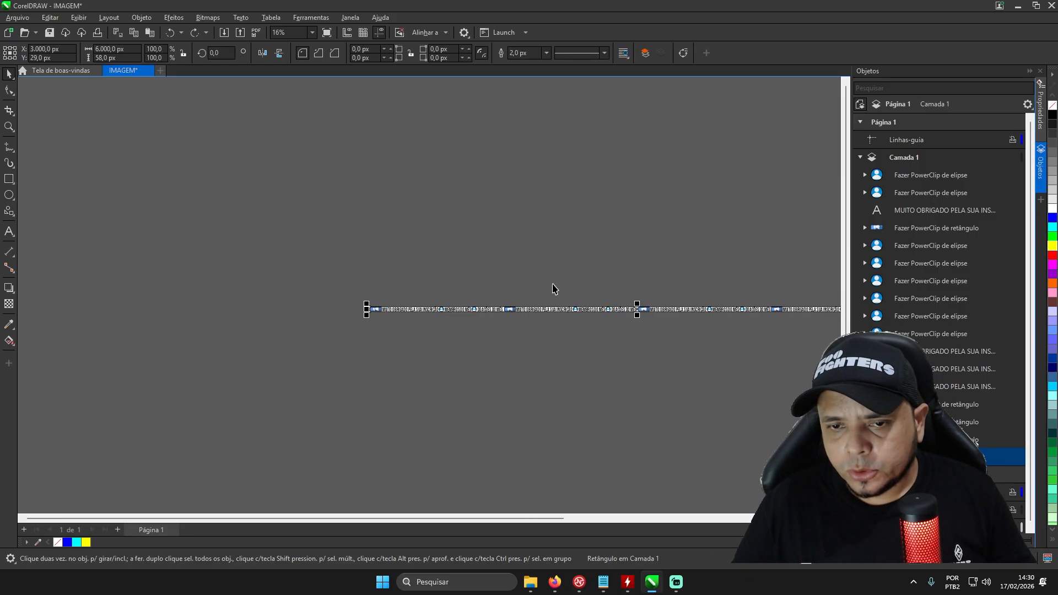
pyautogui.scroll(3, 775, 286)
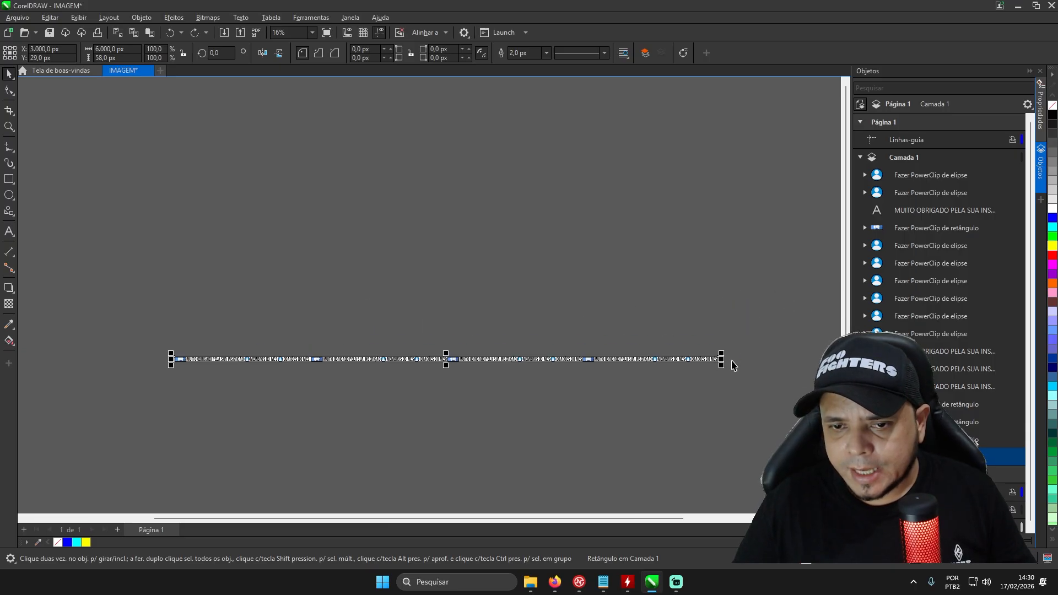
pyautogui.scroll(5, 687, 345)
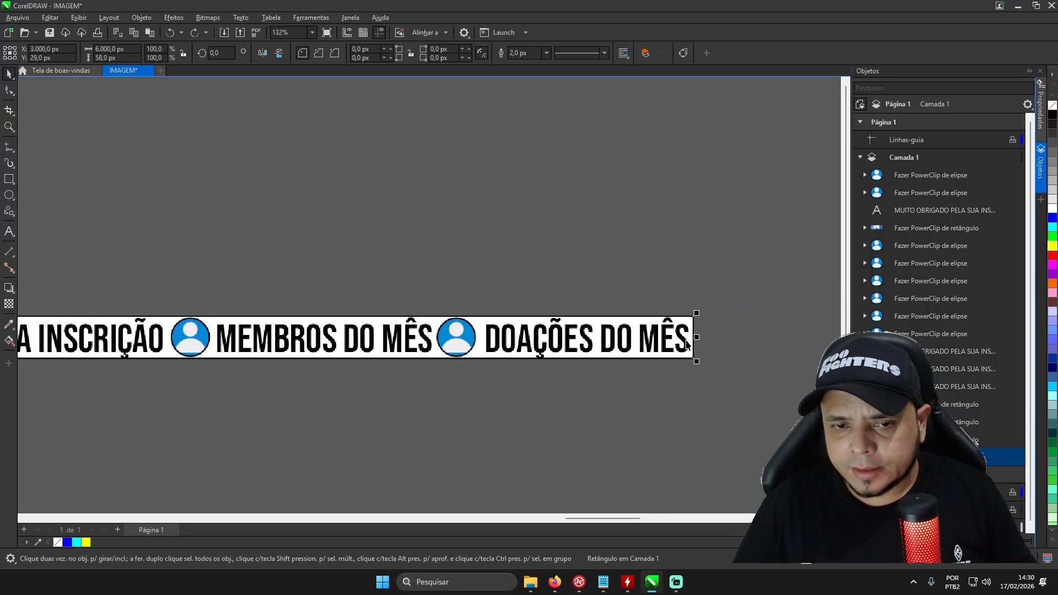
pyautogui.scroll(-3, 734, 343)
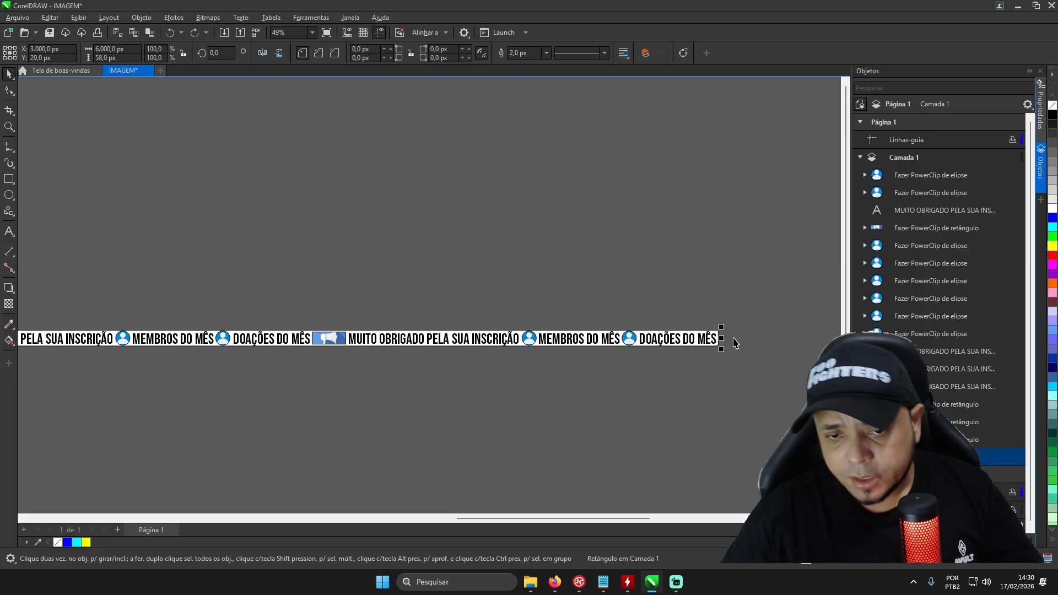
pyautogui.scroll(4, 633, 337)
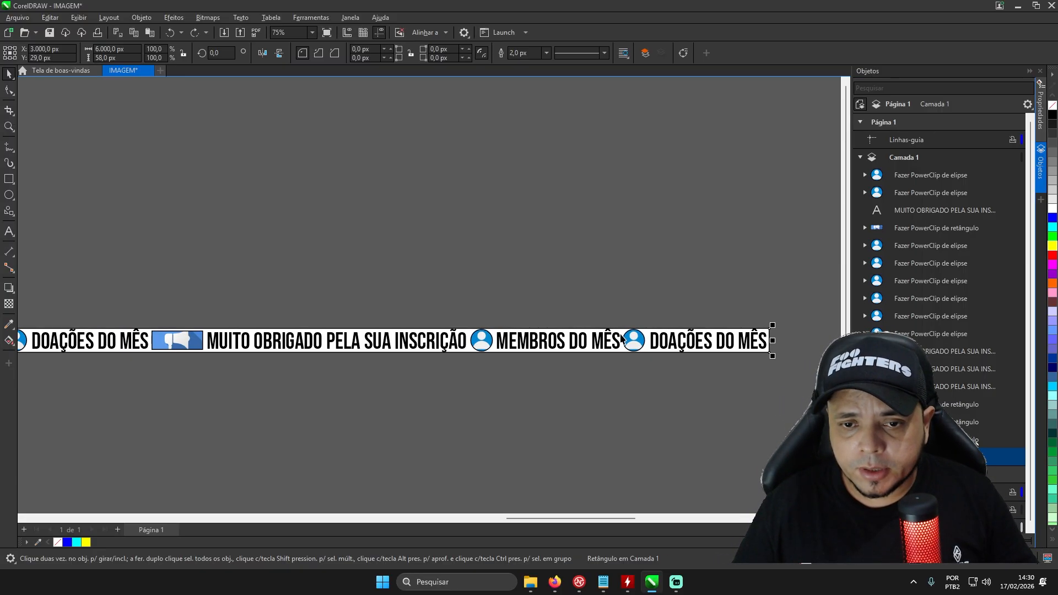
pyautogui.scroll(-3, 633, 337)
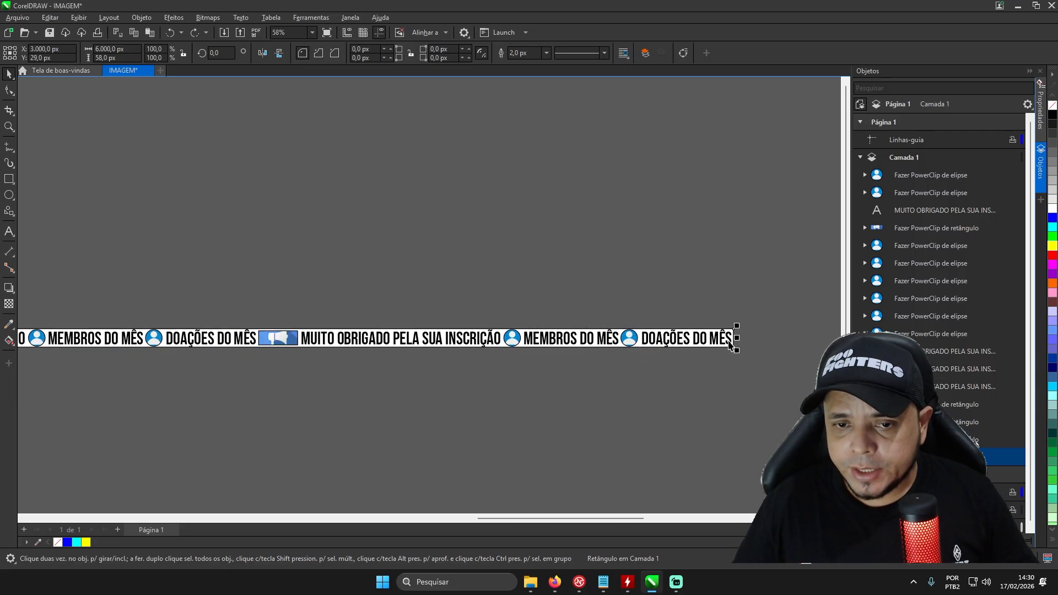
pyautogui.scroll(-4, 661, 347)
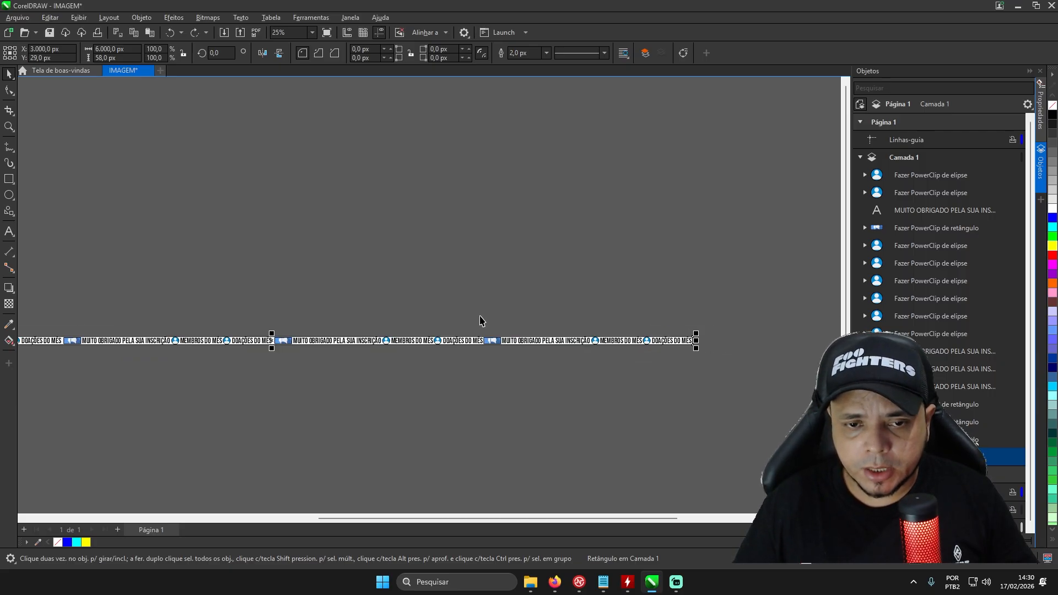
pyautogui.scroll(3, 146, 337)
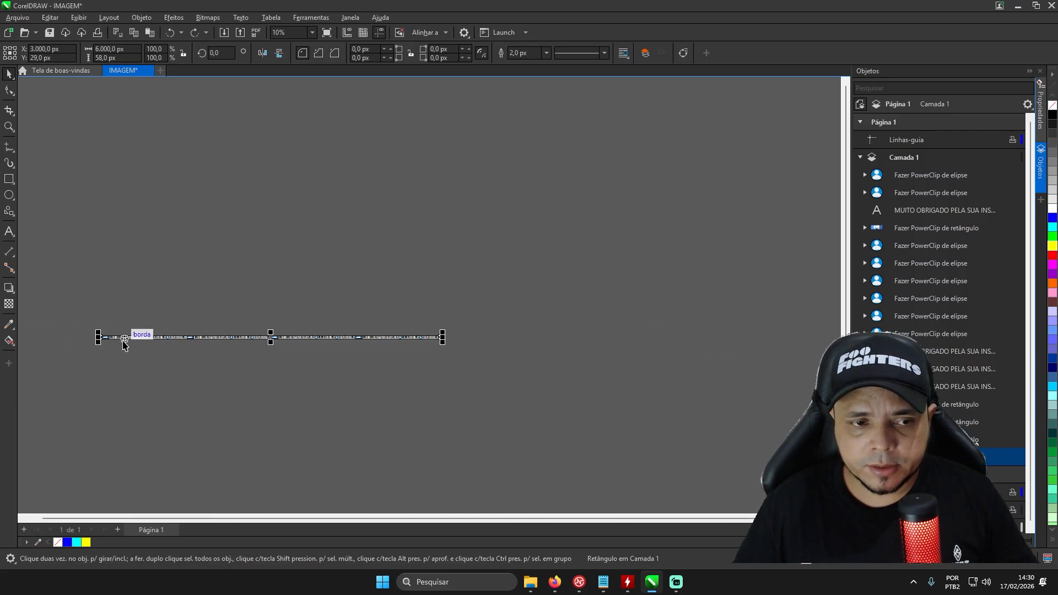
# - Remove the outline from the background strip and from the first megaphone image
pyautogui.scroll(7, 70, 342)
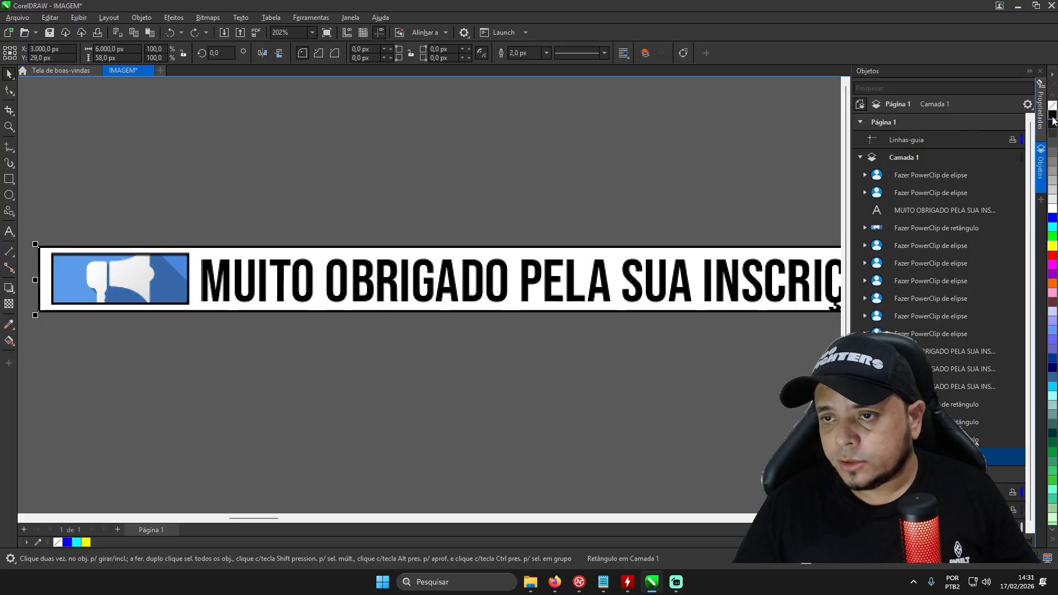
pyautogui.rightClick(1053, 258)
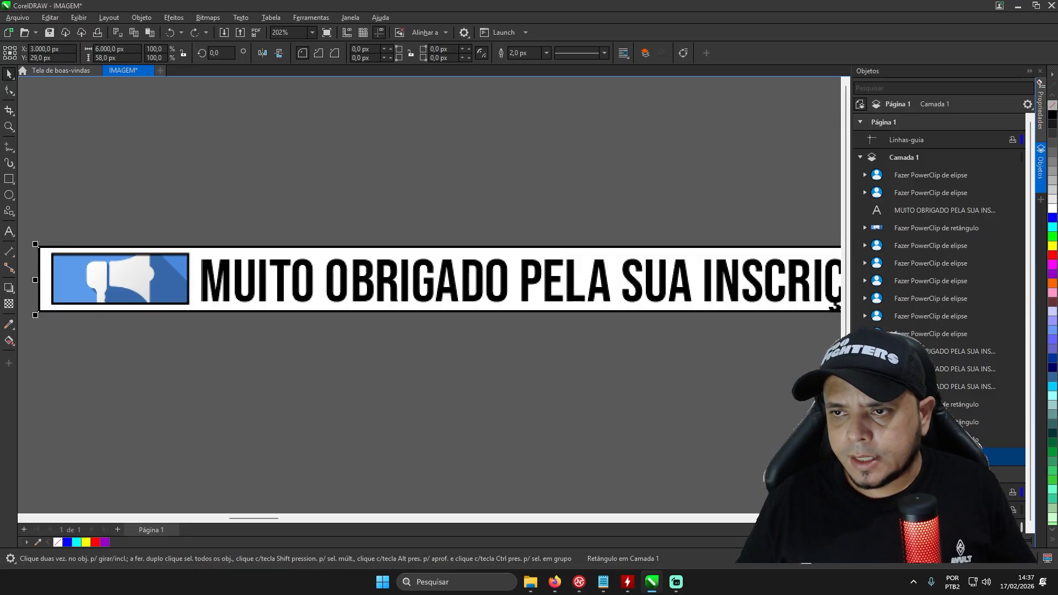
pyautogui.rightClick(1051, 108)
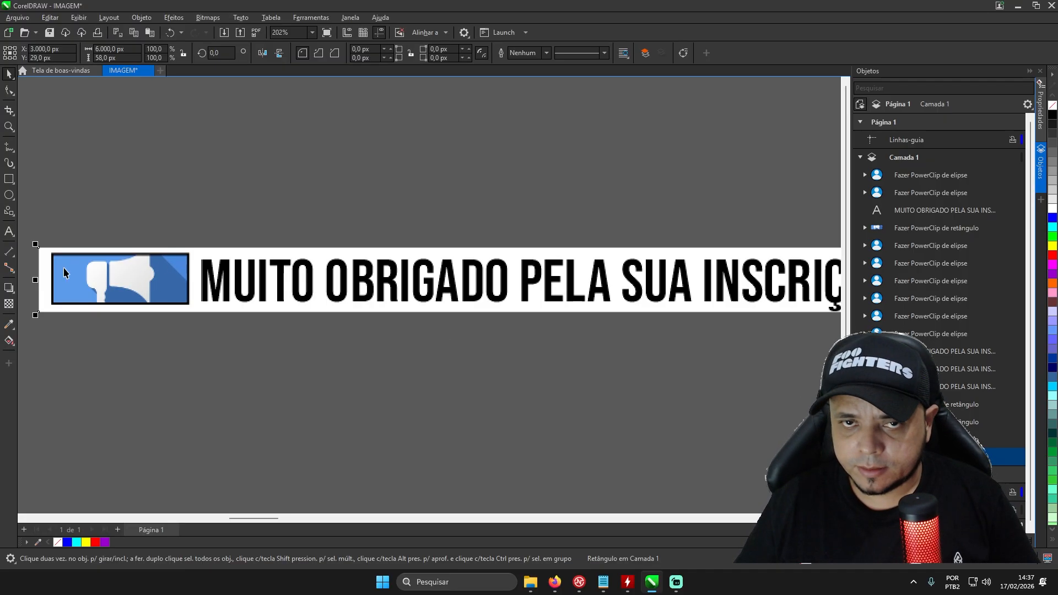
pyautogui.click(98, 272)
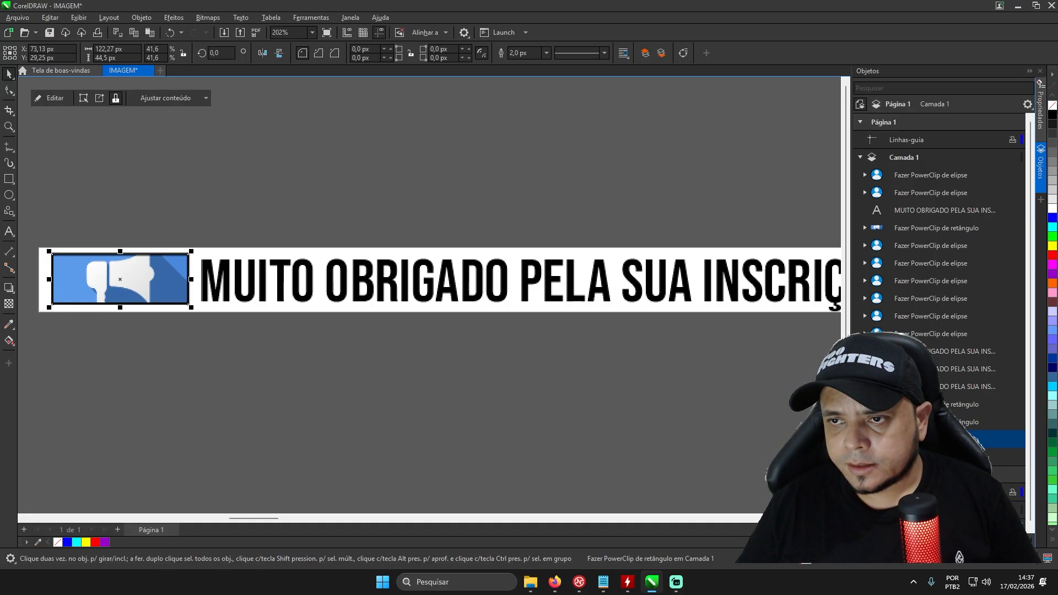
pyautogui.rightClick(1053, 106)
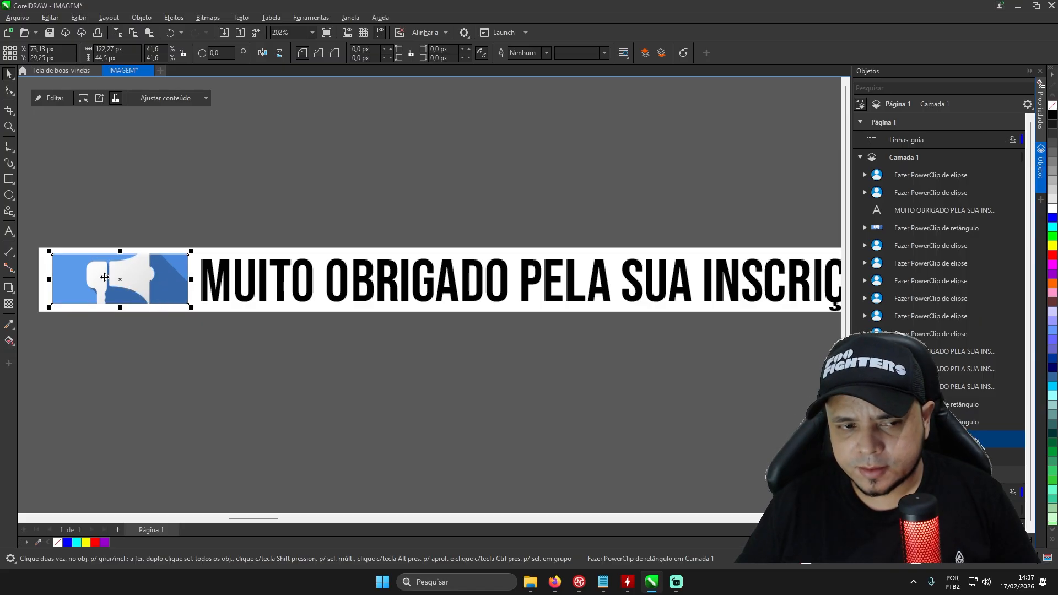
# - Remove the outline from both circular contact icons in the first section of the banner
pyautogui.scroll(-2, 105, 277)
pyautogui.scroll(3, 672, 279)
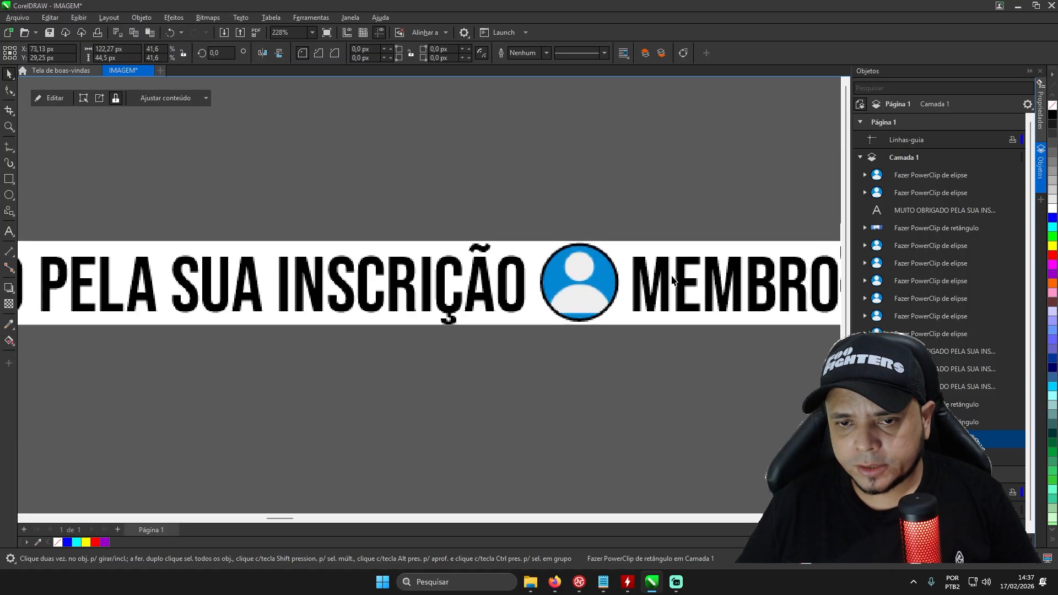
pyautogui.scroll(2, 672, 279)
pyautogui.click(548, 278)
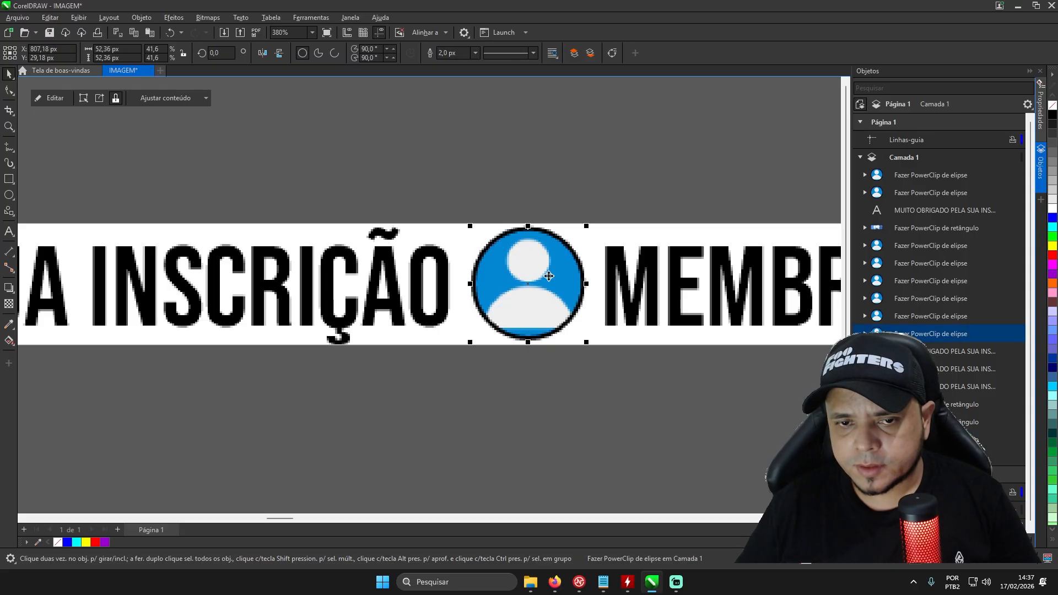
pyautogui.rightClick(1052, 106)
pyautogui.scroll(-3, 580, 275)
pyautogui.scroll(3, 580, 275)
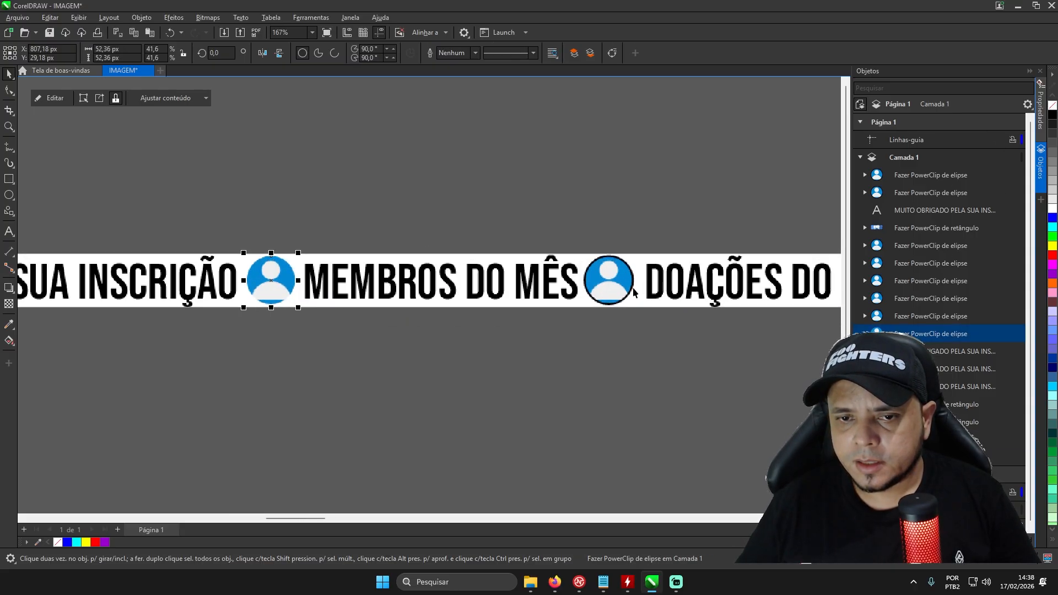
pyautogui.click(580, 274)
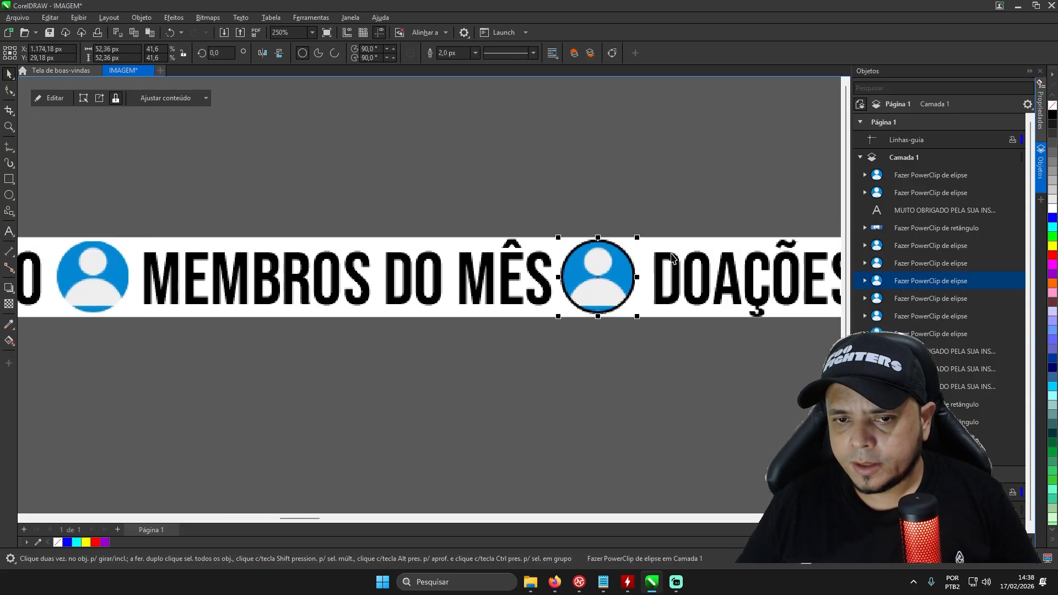
pyautogui.rightClick(1053, 105)
# - Remove the outline from the second megaphone image, after the first "DOAÇÕES DO MÊS"
pyautogui.scroll(-2, 738, 251)
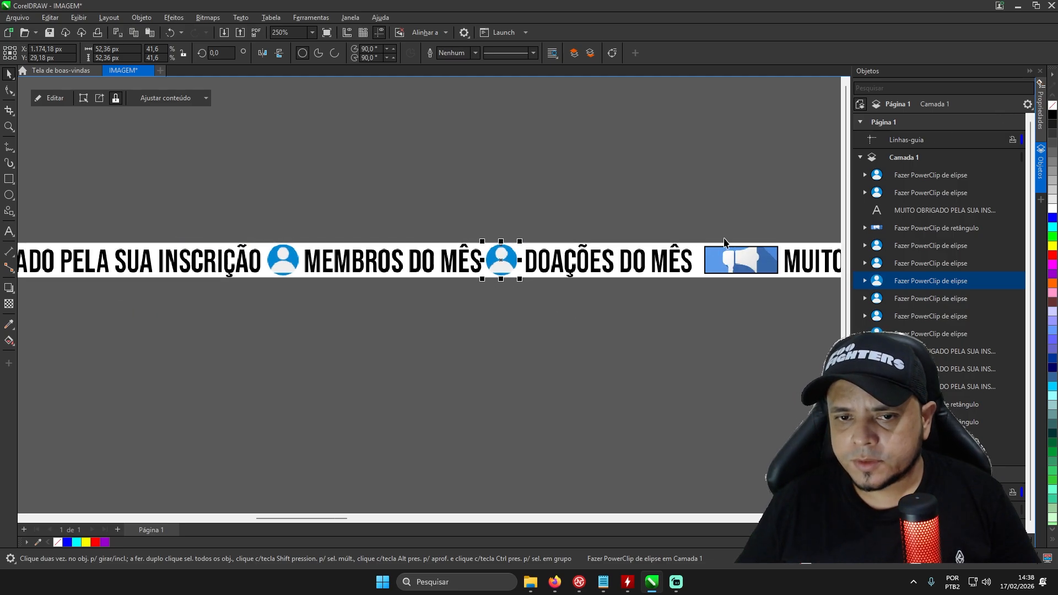
pyautogui.scroll(1, 738, 272)
pyautogui.click(739, 273)
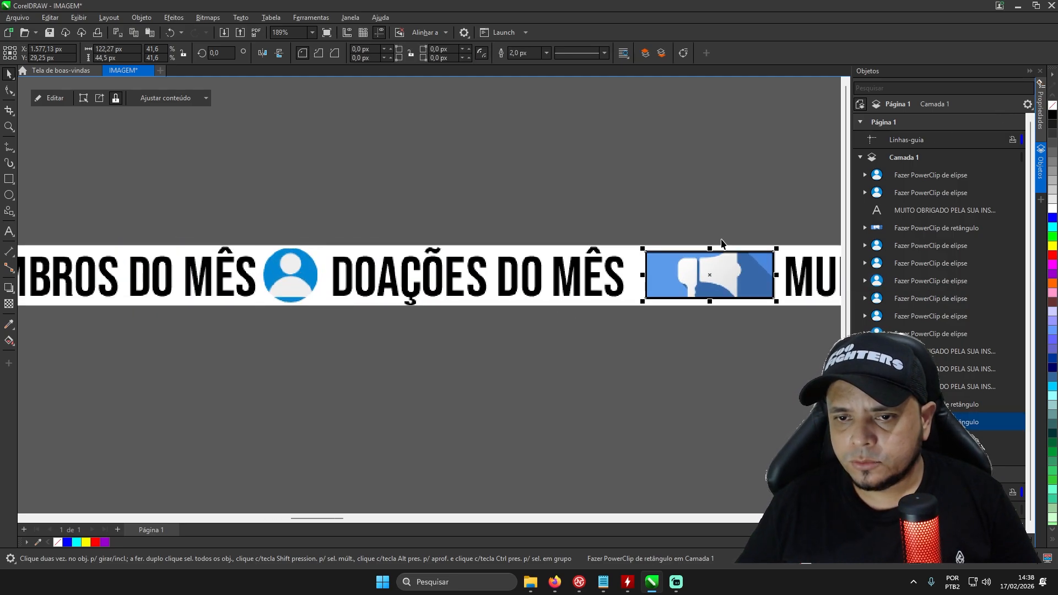
pyautogui.rightClick(1053, 106)
# - Remove the outlines from the remaining circular contact icons and megaphone images along the rest of the strip
pyautogui.scroll(-1, 435, 272)
pyautogui.scroll(-2, 434, 272)
pyautogui.scroll(1, 479, 270)
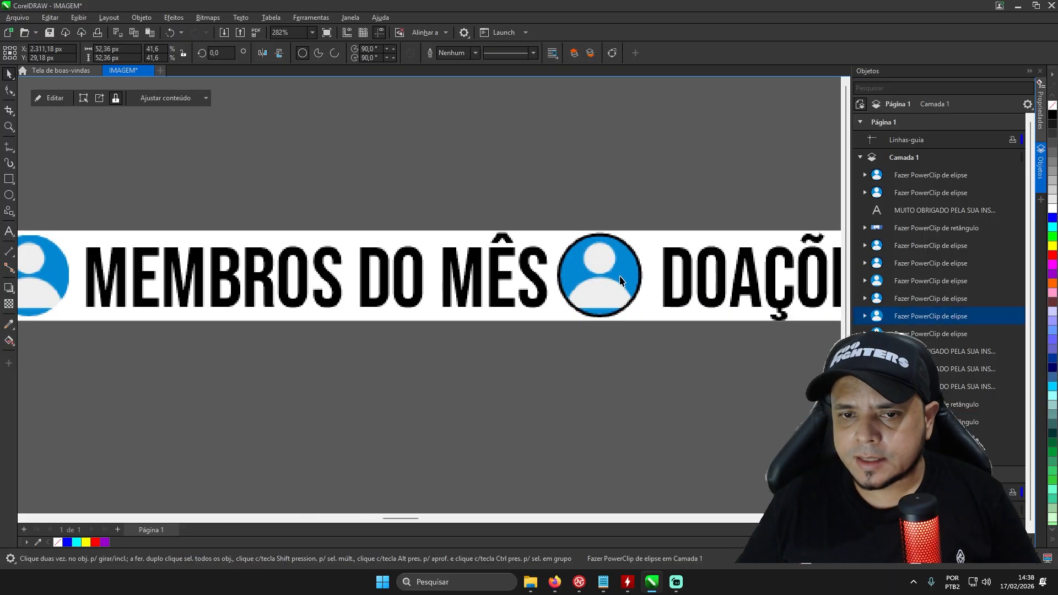
pyautogui.click(596, 286)
pyautogui.rightClick(1052, 105)
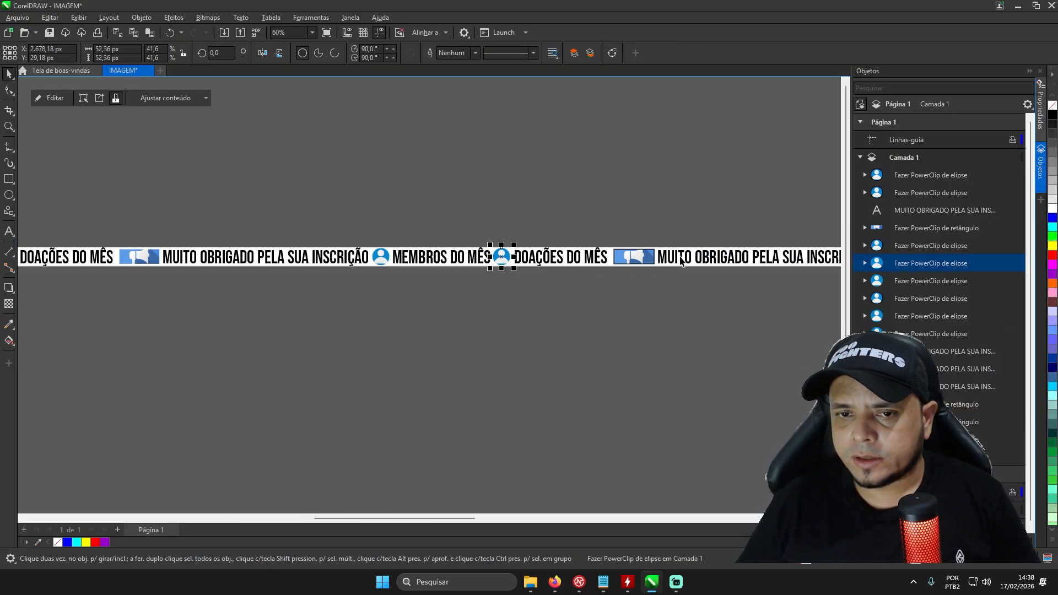
pyautogui.scroll(3, 669, 259)
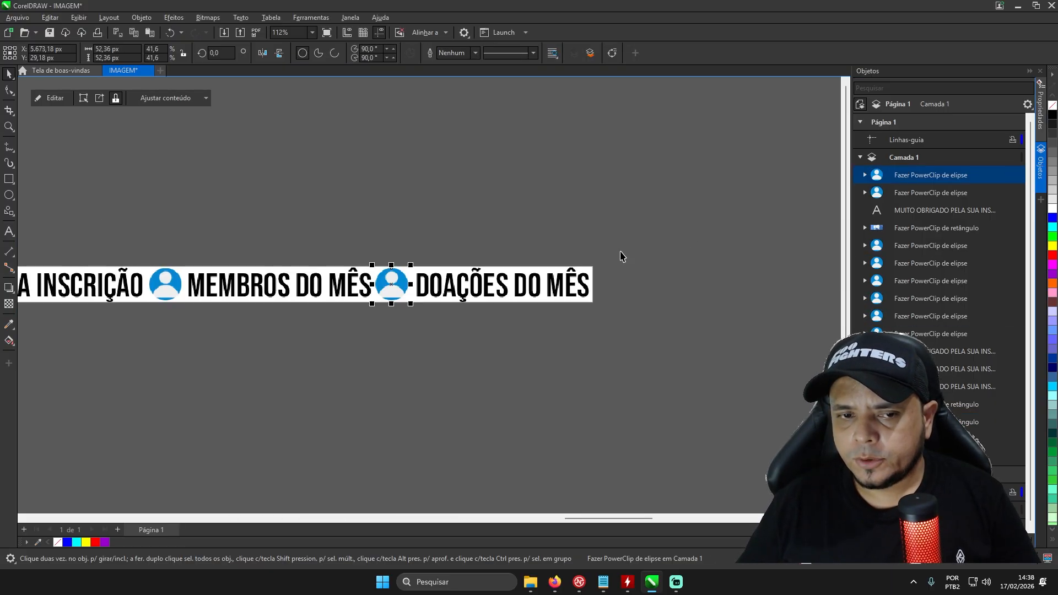
pyautogui.scroll(-2, 624, 253)
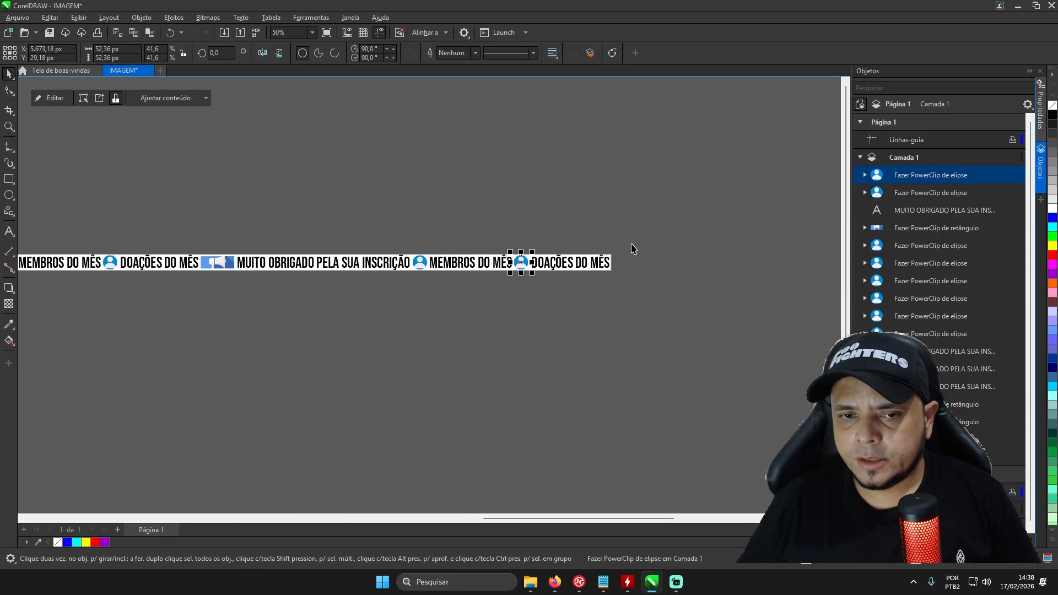
# - Fill the first banner text segment, starting with "MUITO OBRIGADO PELA SUA INSCRIÇÃO", with red
pyautogui.scroll(-1, 587, 276)
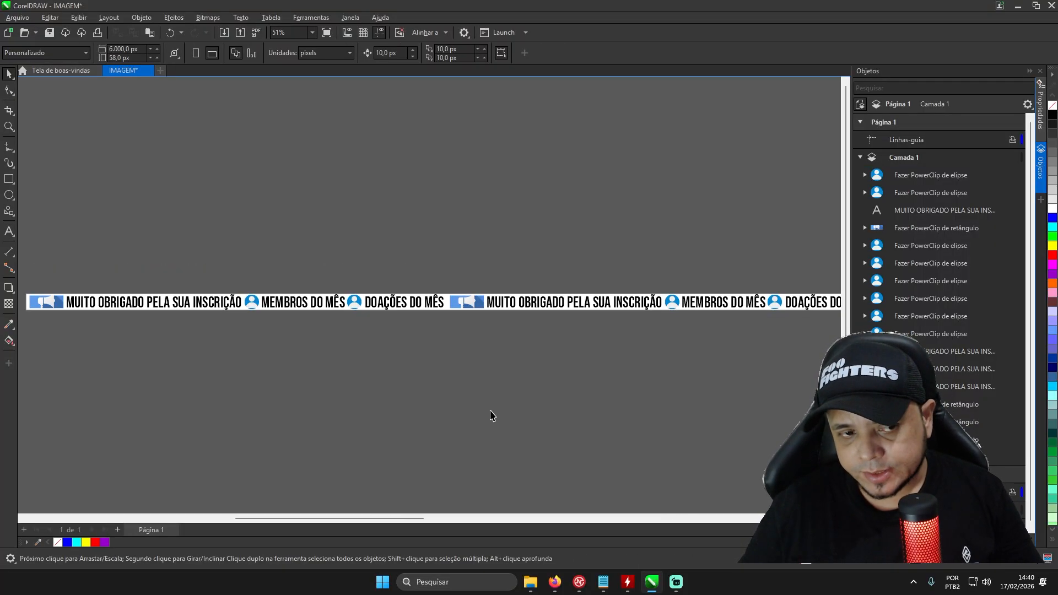
pyautogui.click(162, 307)
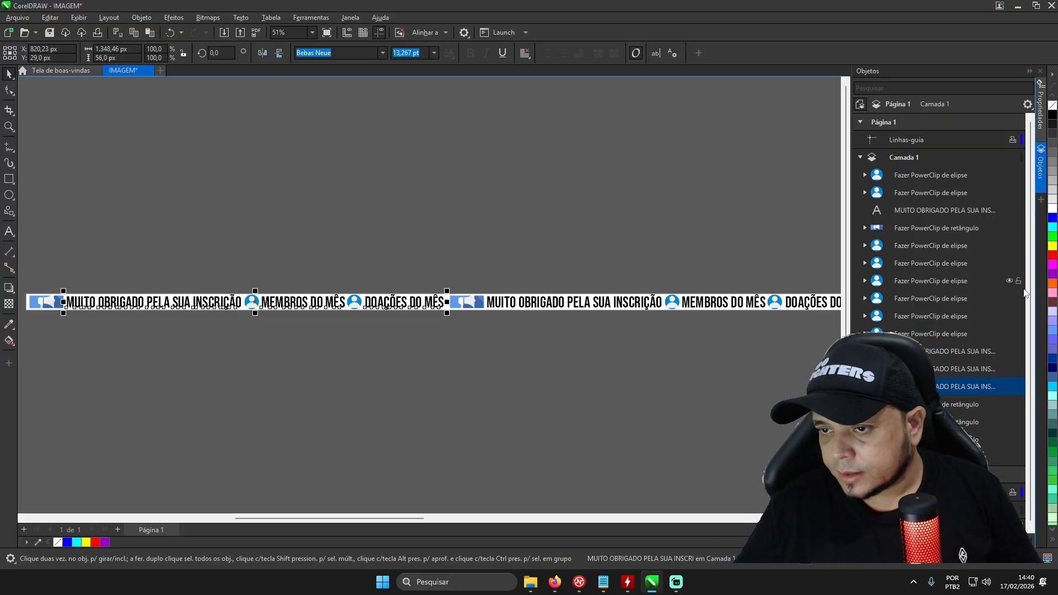
pyautogui.click(1053, 255)
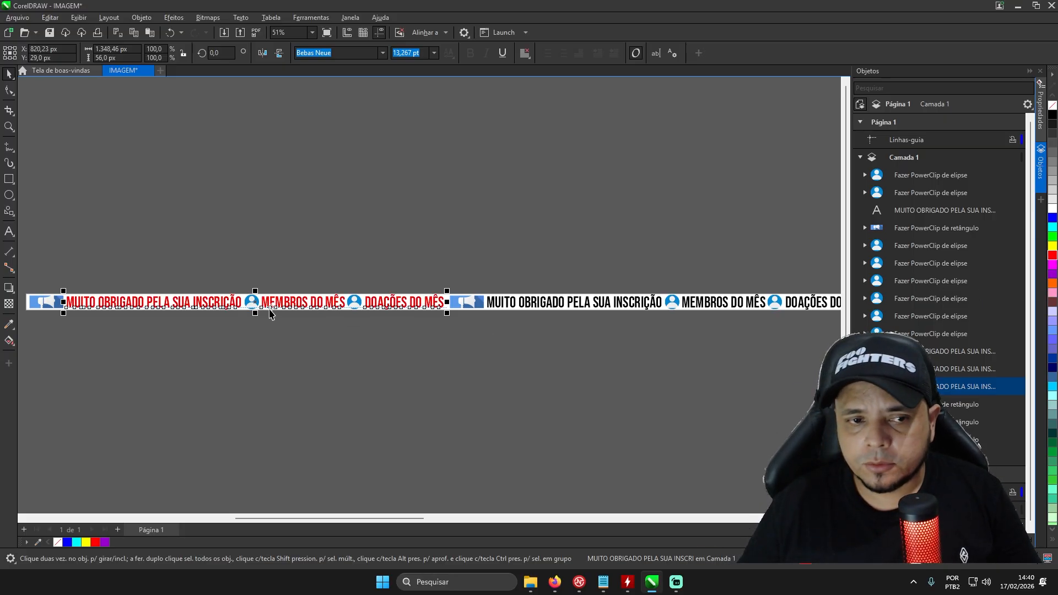
# - Fill the second banner text segment, starting with "MUITO OBRIGADO PELA SUA INSCRIÇÃO", with dark green
pyautogui.scroll(-2, 267, 309)
pyautogui.scroll(4, 390, 320)
pyautogui.click(348, 308)
pyautogui.scroll(-2, 348, 308)
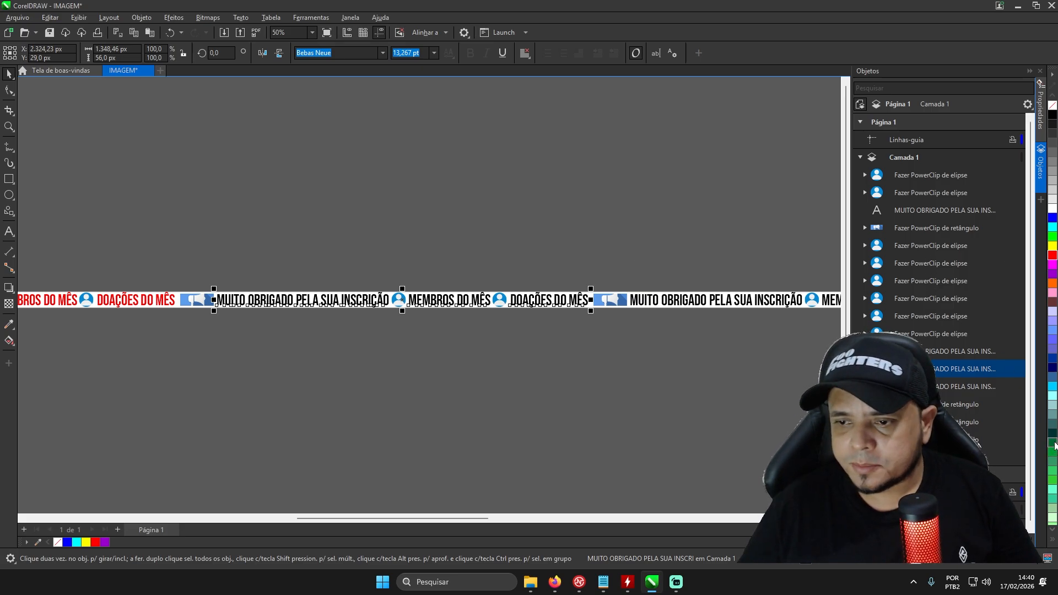
pyautogui.click(1052, 445)
pyautogui.scroll(-2, 280, 318)
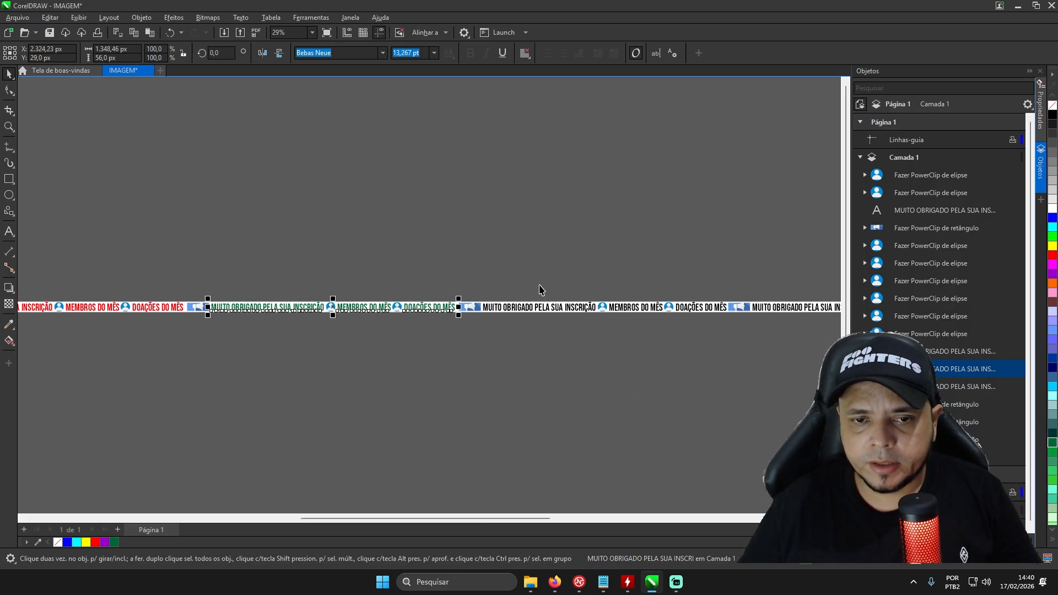
# - Fill the third "MUITO OBRIGADO PELA SUA INSCRIÇÃO" text segment of the banner with blue
pyautogui.scroll(3, 541, 288)
pyautogui.click(473, 318)
pyautogui.scroll(-2, 472, 308)
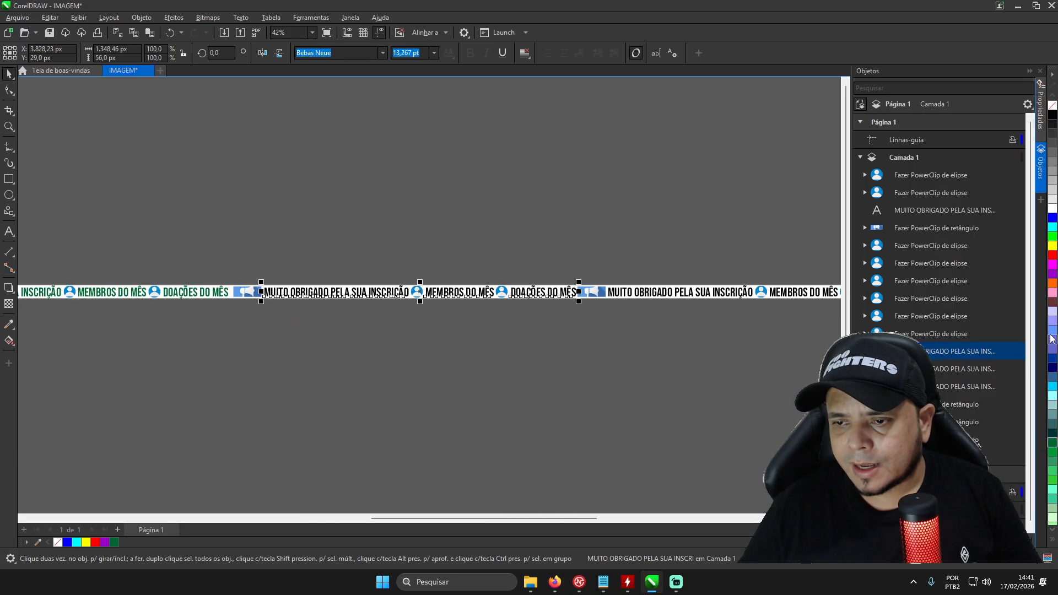
pyautogui.click(1053, 219)
pyautogui.scroll(-2, 527, 282)
# - Fill the fourth and last banner text segment with orange and deselect it
pyautogui.scroll(2, 718, 286)
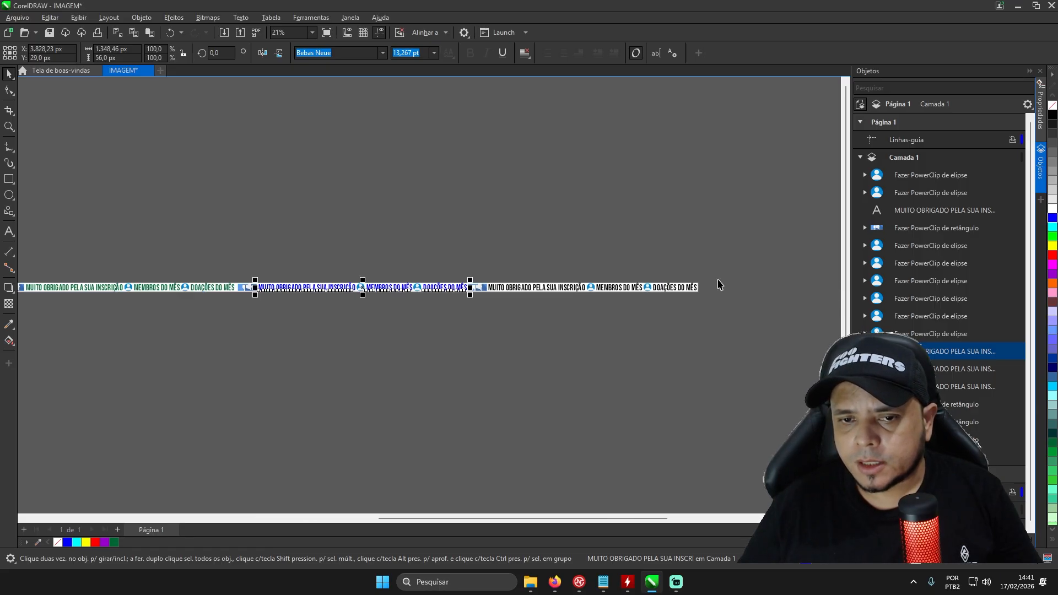
pyautogui.click(467, 296)
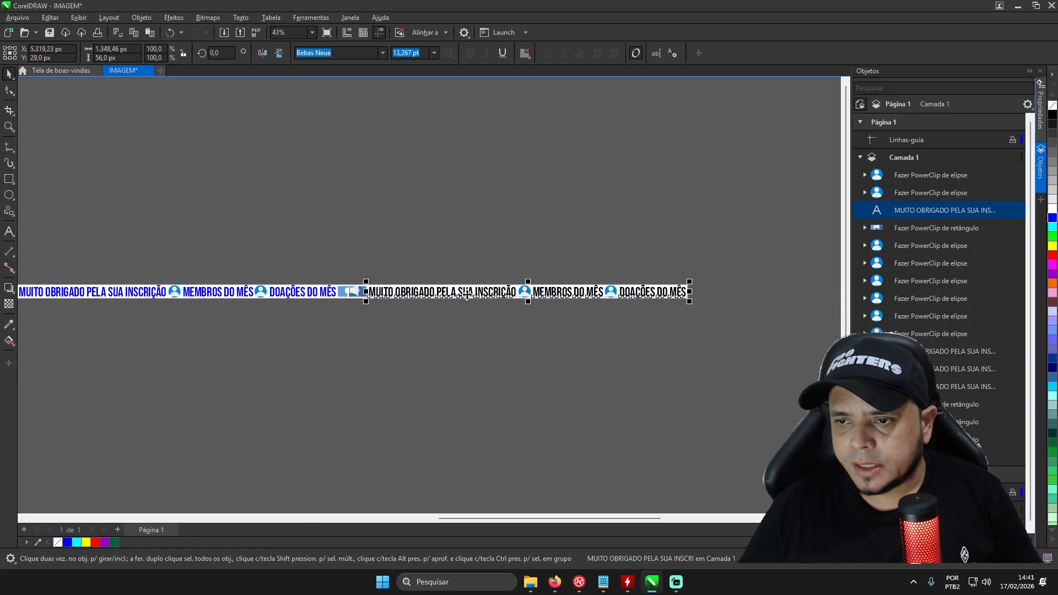
pyautogui.click(1053, 283)
pyautogui.scroll(-2, 631, 296)
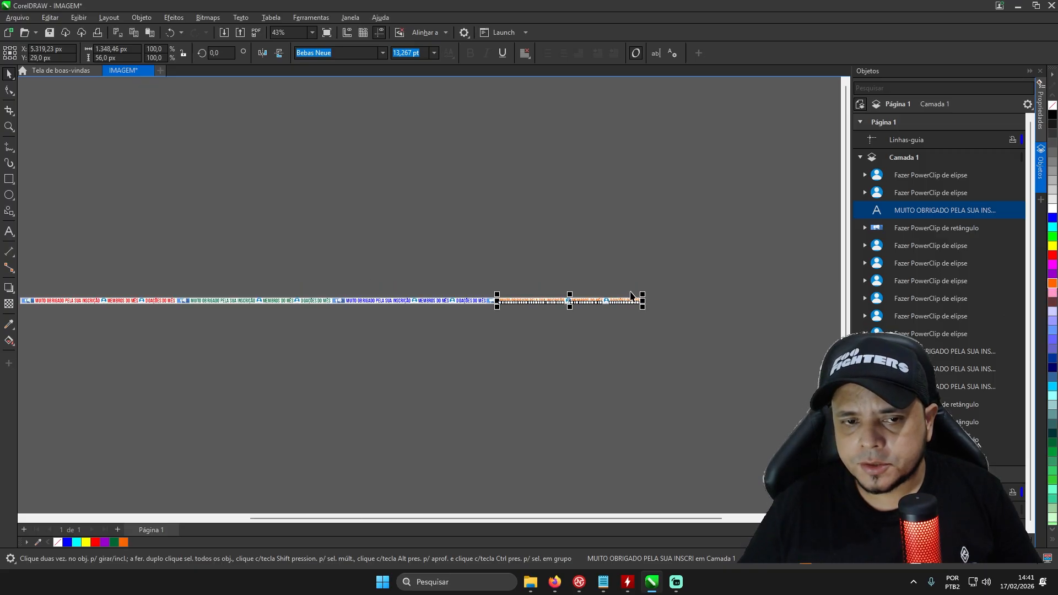
pyautogui.scroll(-1, 632, 303)
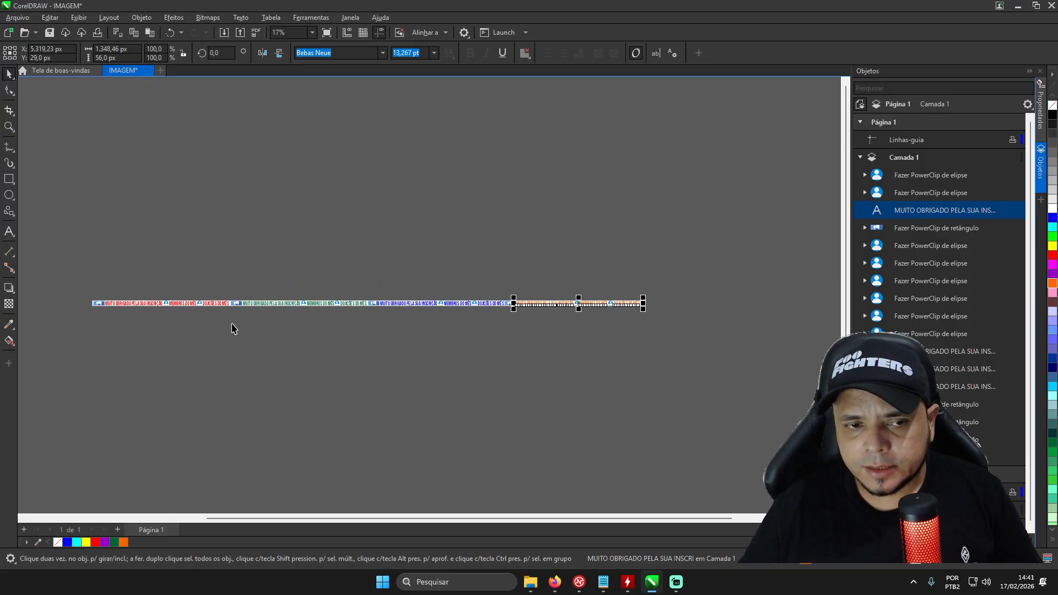
pyautogui.scroll(1, 113, 308)
pyautogui.scroll(1, 219, 296)
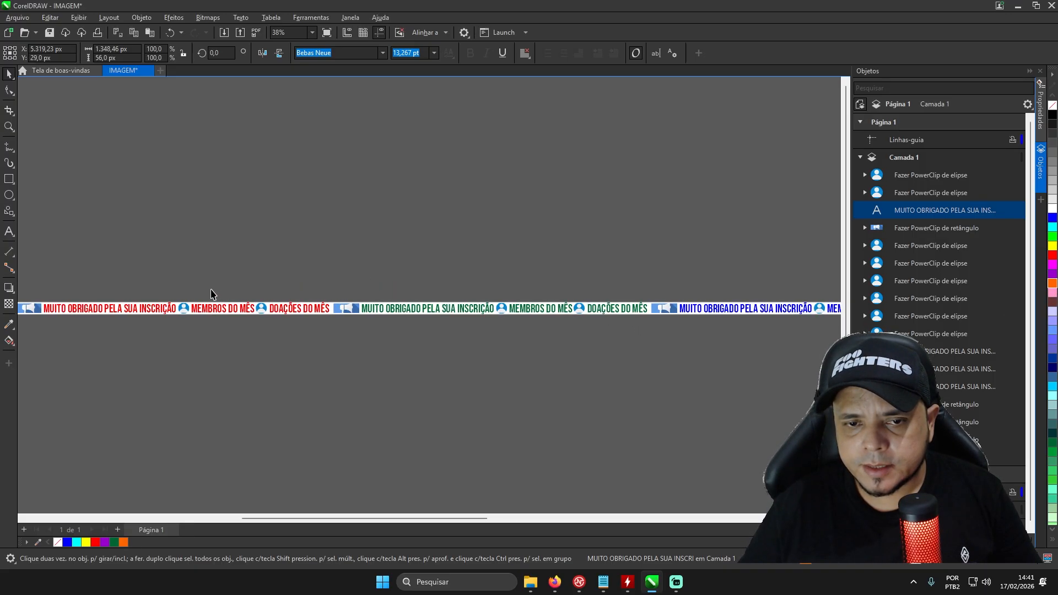
pyautogui.scroll(-2, 198, 289)
pyautogui.scroll(1, 651, 234)
pyautogui.click(614, 359)
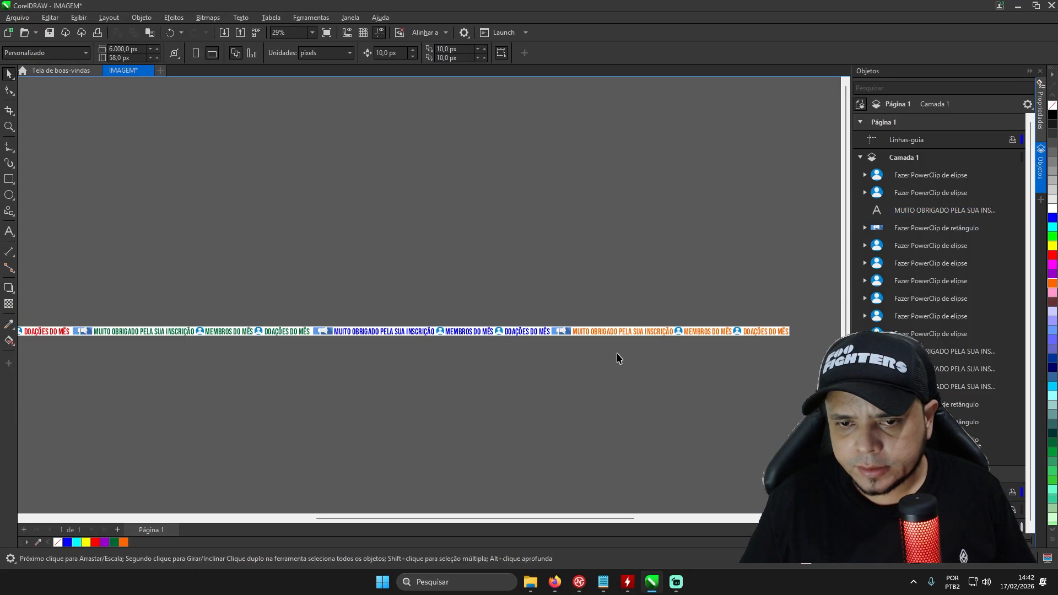
# - Fill the banner's background rectangle with the pale blue-grey colour Azul-acizentado (#CCCCFF)
pyautogui.scroll(1, 678, 355)
pyautogui.scroll(2, 678, 356)
pyautogui.scroll(2, 671, 320)
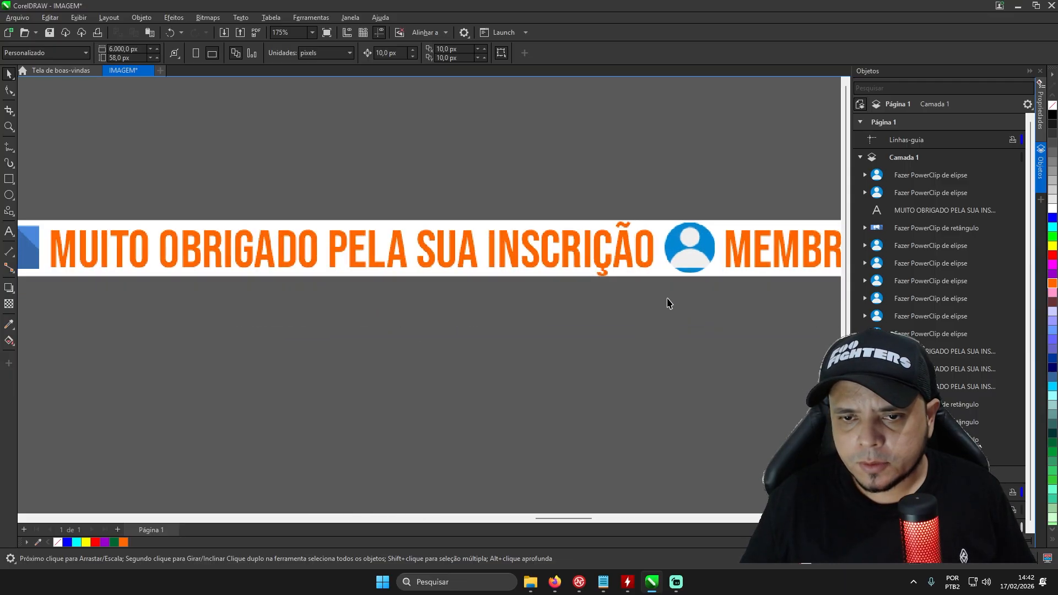
pyautogui.click(653, 275)
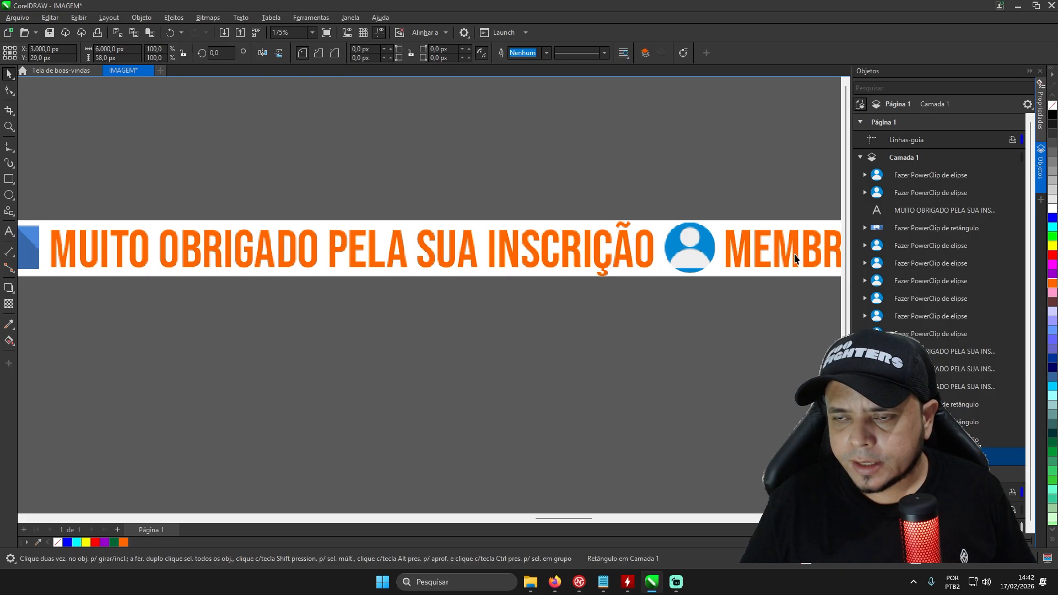
pyautogui.click(1053, 313)
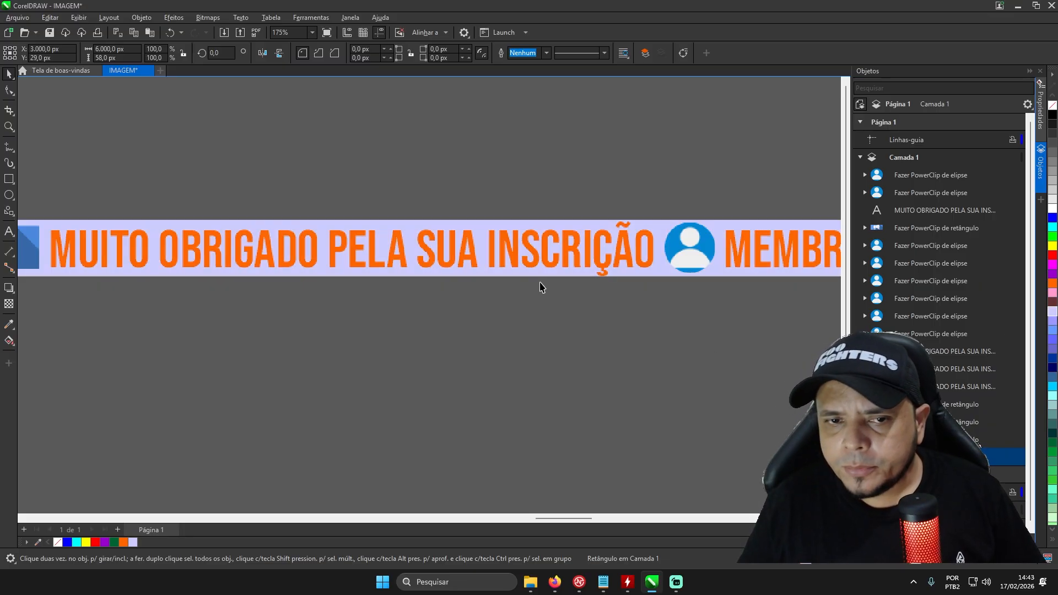
pyautogui.scroll(-5, 496, 331)
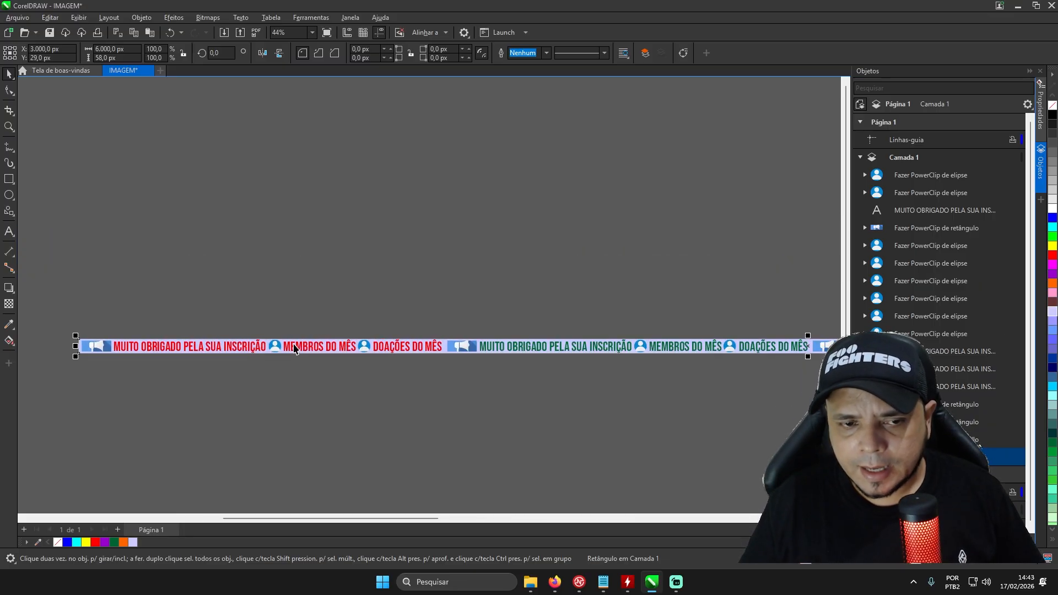
pyautogui.scroll(3, 294, 348)
pyautogui.scroll(-6, 295, 348)
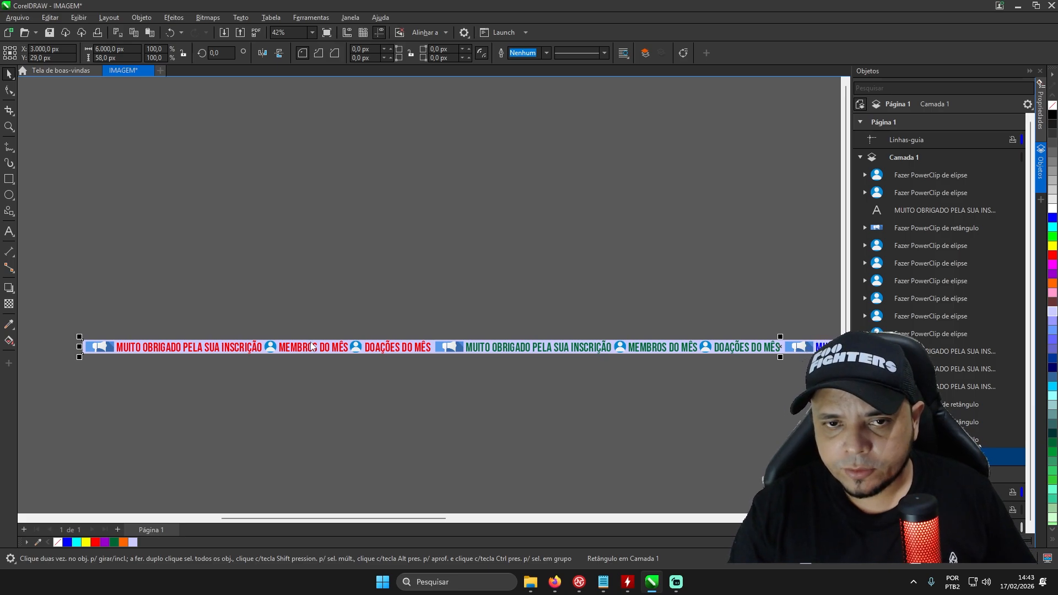
# - Give the banner's background rectangle a linear gradient fill running from orange to yellow
pyautogui.press('F11')
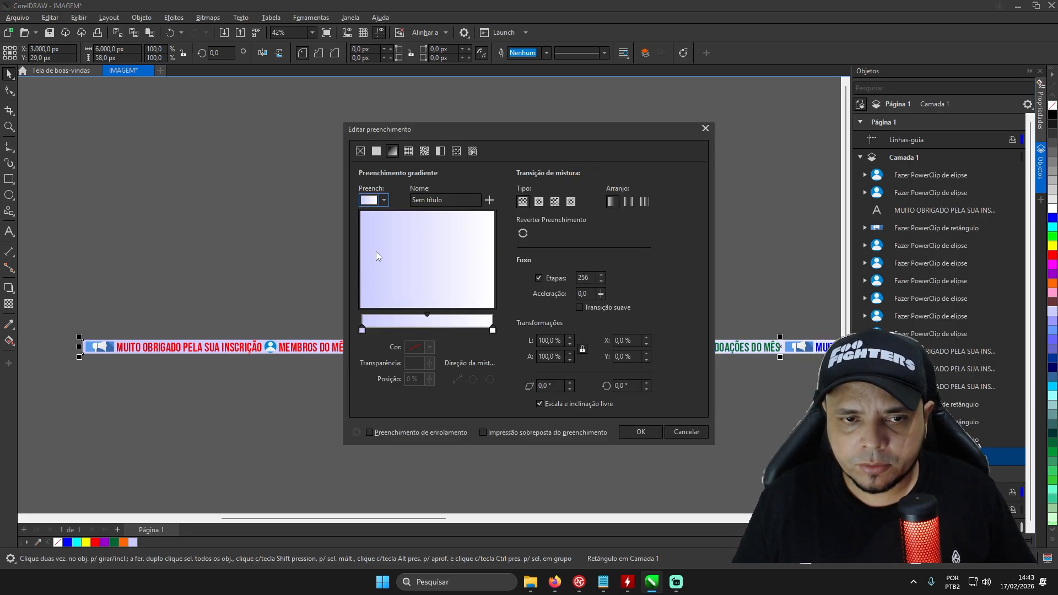
pyautogui.click(362, 329)
pyautogui.click(430, 347)
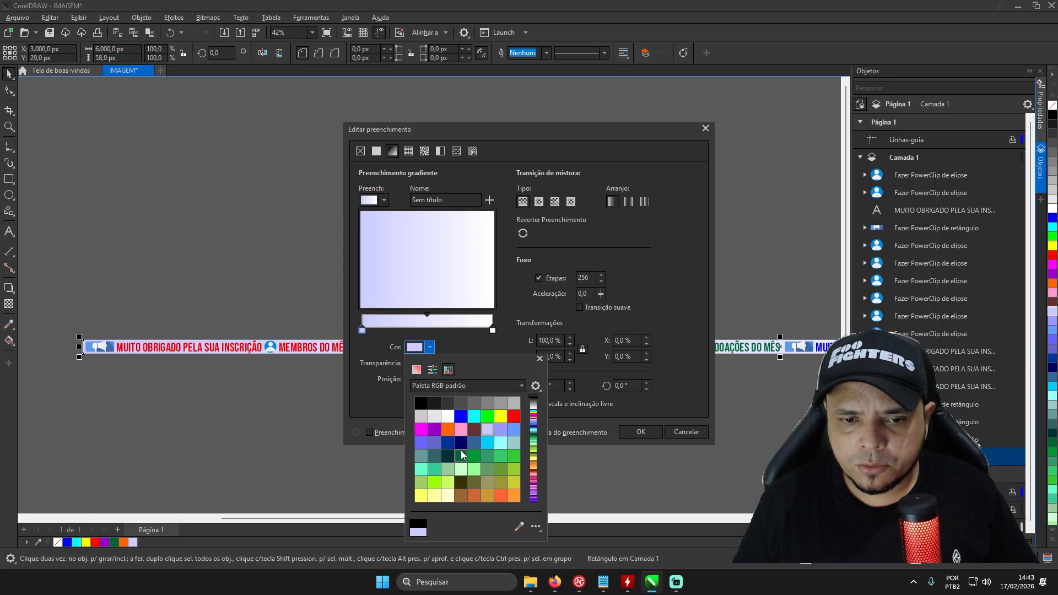
pyautogui.click(498, 496)
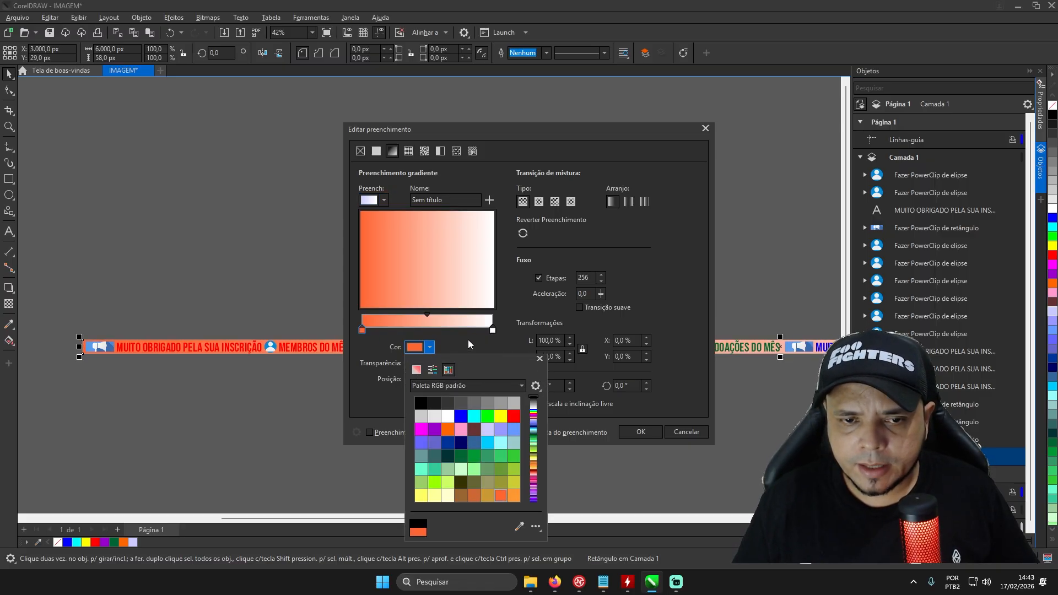
pyautogui.click(492, 331)
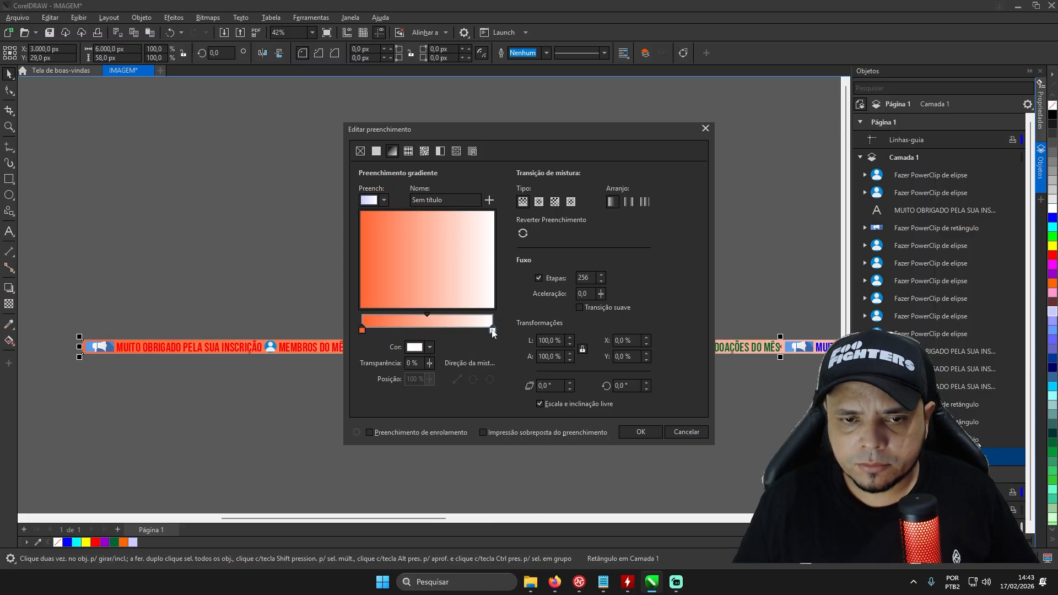
pyautogui.click(430, 347)
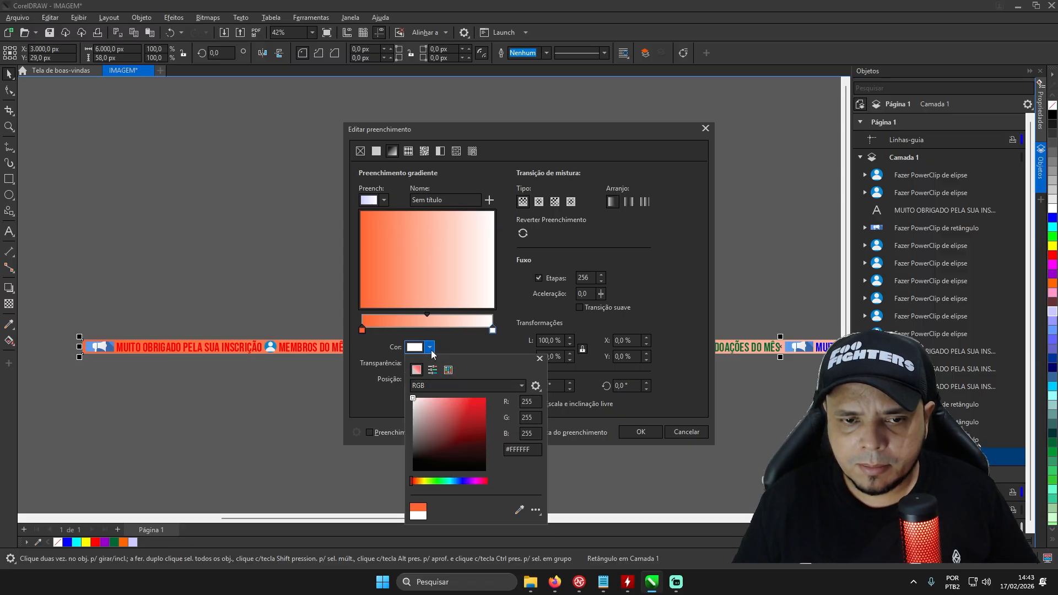
pyautogui.click(448, 370)
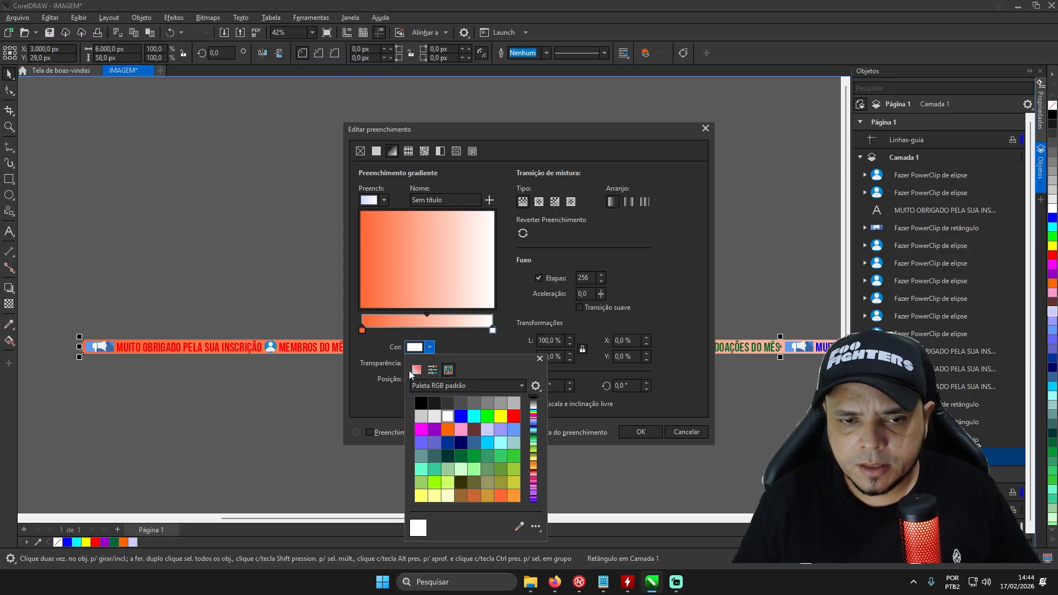
pyautogui.click(504, 418)
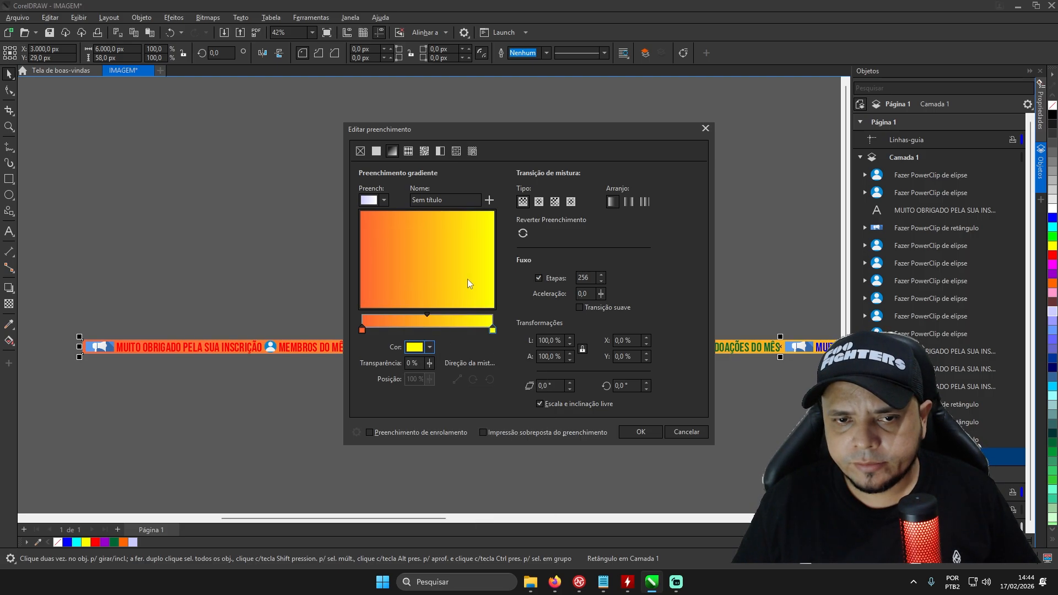
# - Try a 90° rotation on the background rectangle's gradient fill
pyautogui.moveTo(576, 138); pyautogui.dragTo(577, 233)
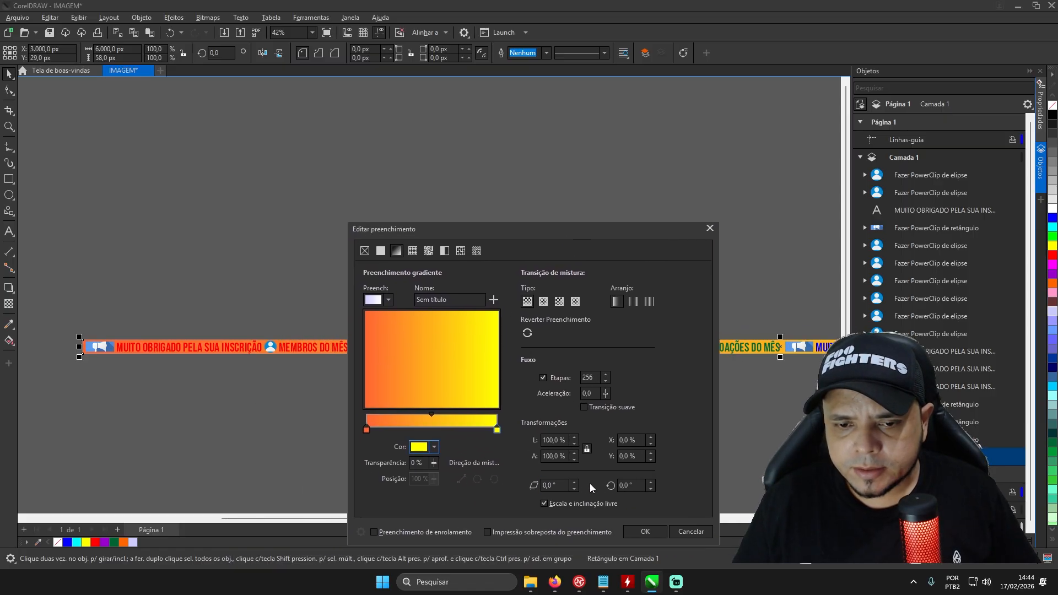
pyautogui.click(636, 487)
pyautogui.write('90')
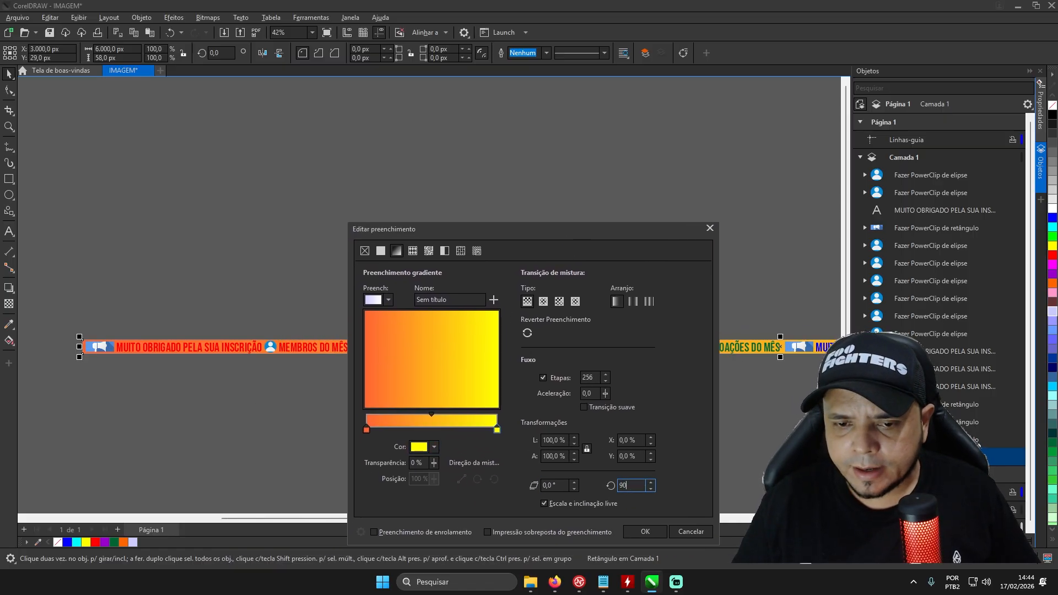
pyautogui.click(551, 488)
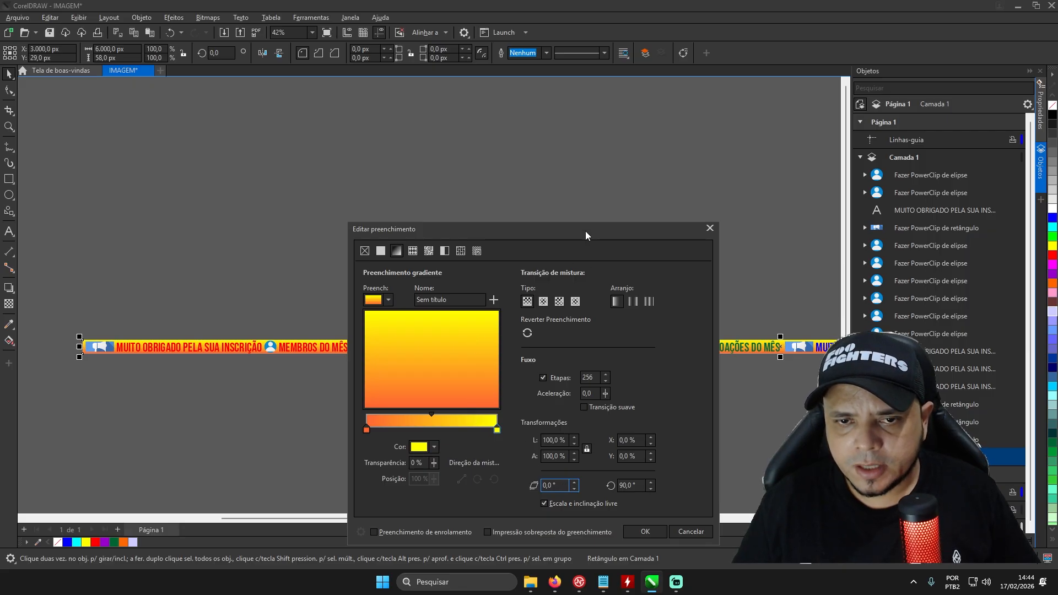
pyautogui.moveTo(586, 231); pyautogui.dragTo(517, 192)
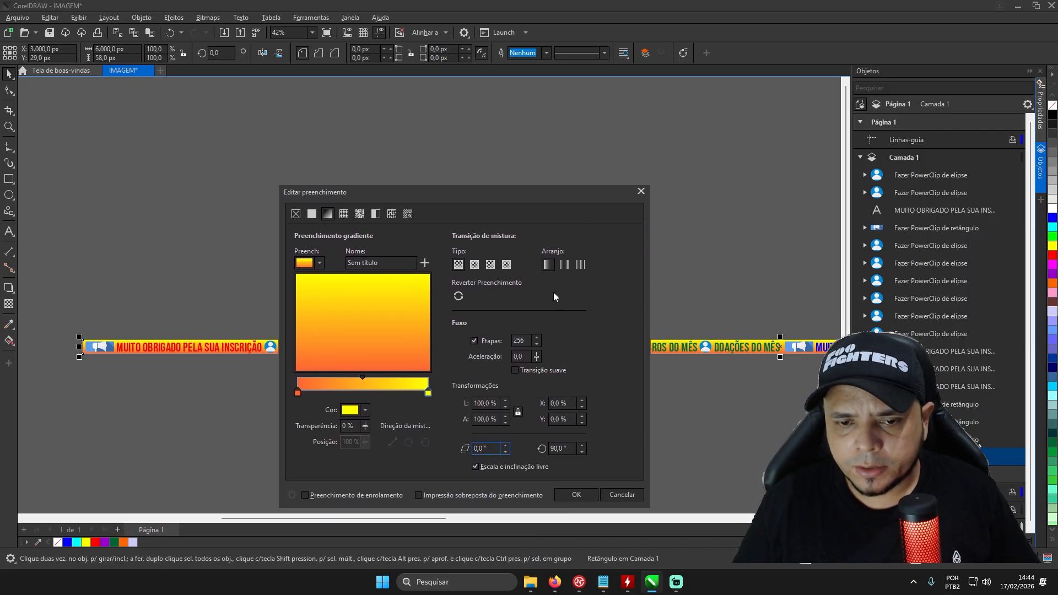
# - Set the background gradient's rotation to 0° and apply the fill to the rectangle
pyautogui.click(566, 450)
pyautogui.write('0')
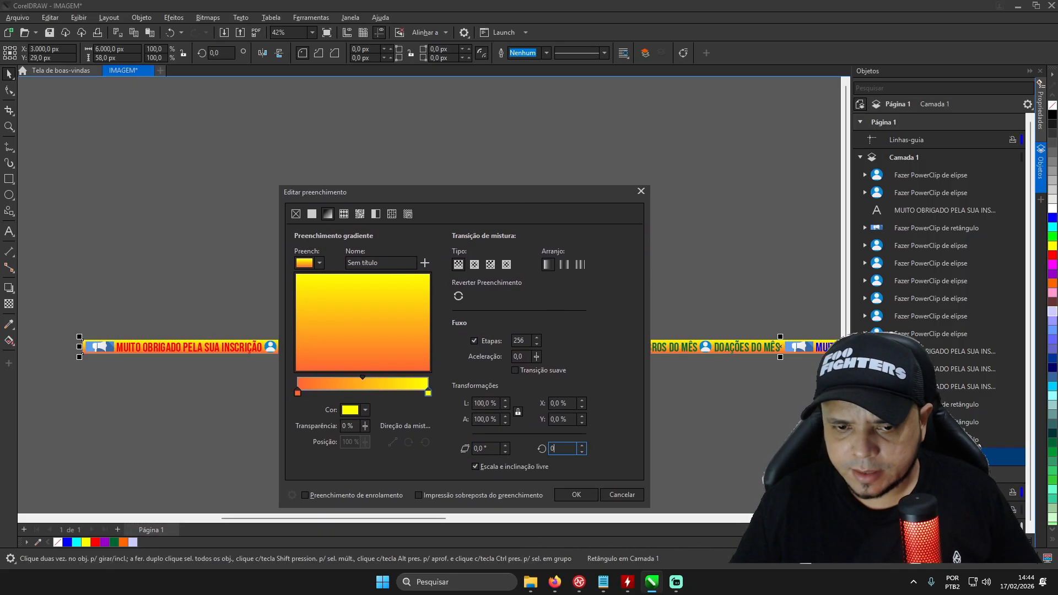
pyautogui.click(489, 448)
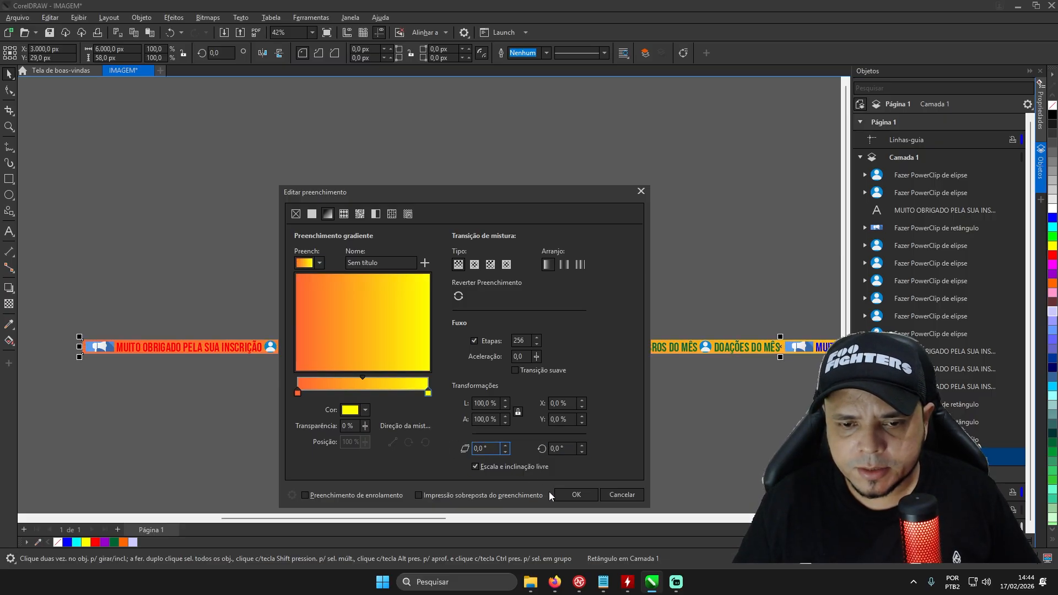
pyautogui.click(576, 495)
pyautogui.scroll(-3, 392, 286)
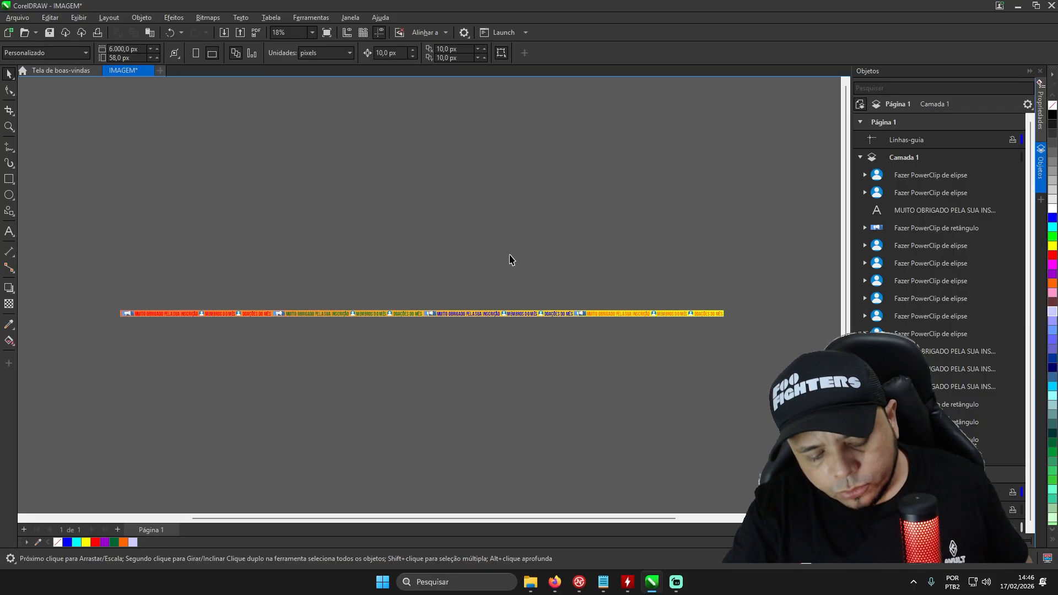
# - Export the banner to the desktop as IMAGEM.png, in 24-bit RGB colour with transparency
pyautogui.hotkey('ctrl', 'e')
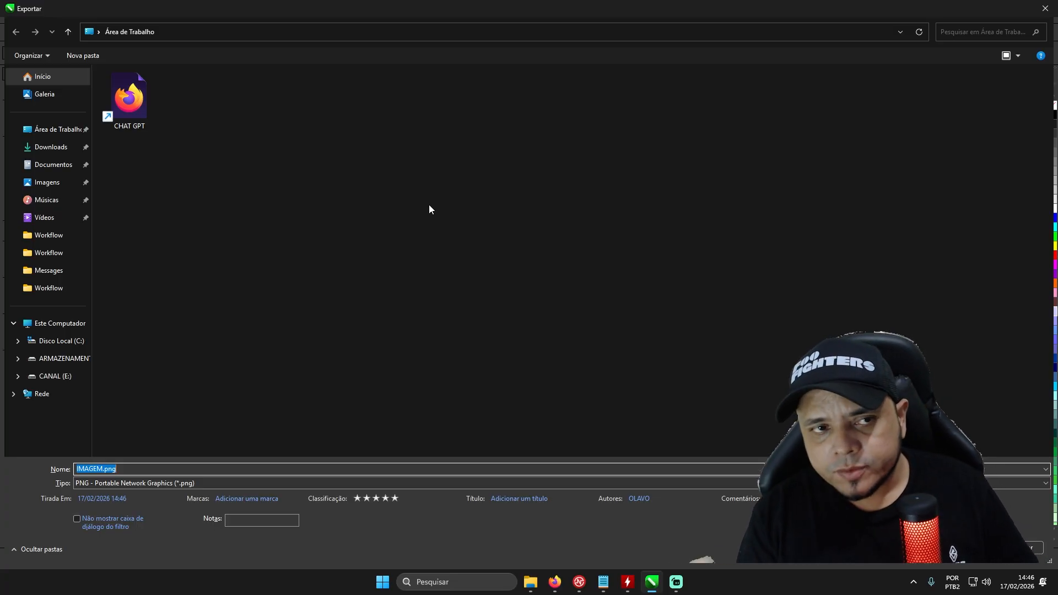
pyautogui.click(129, 470)
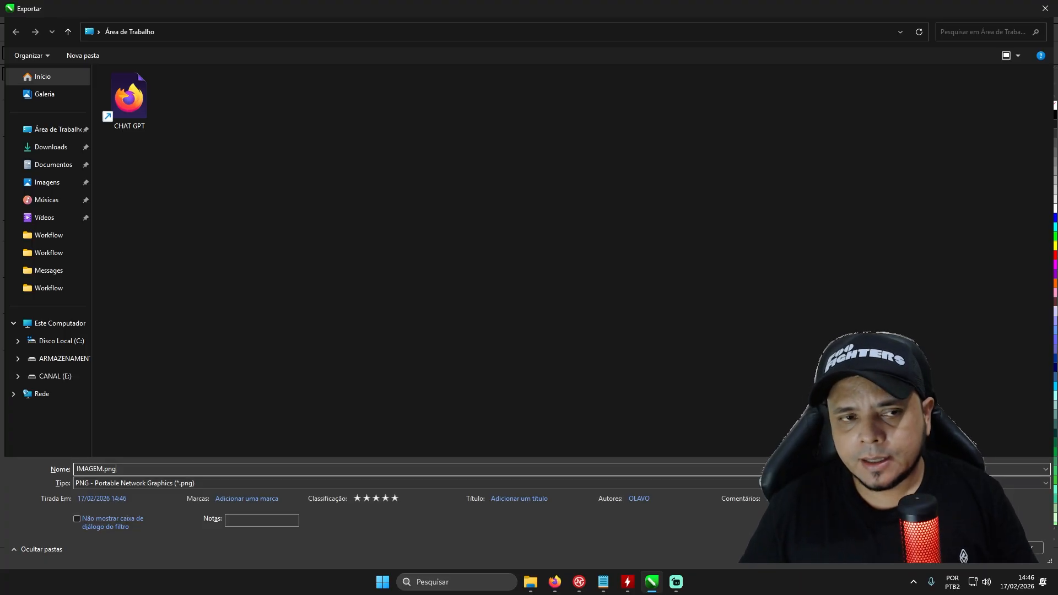
pyautogui.press('Return')
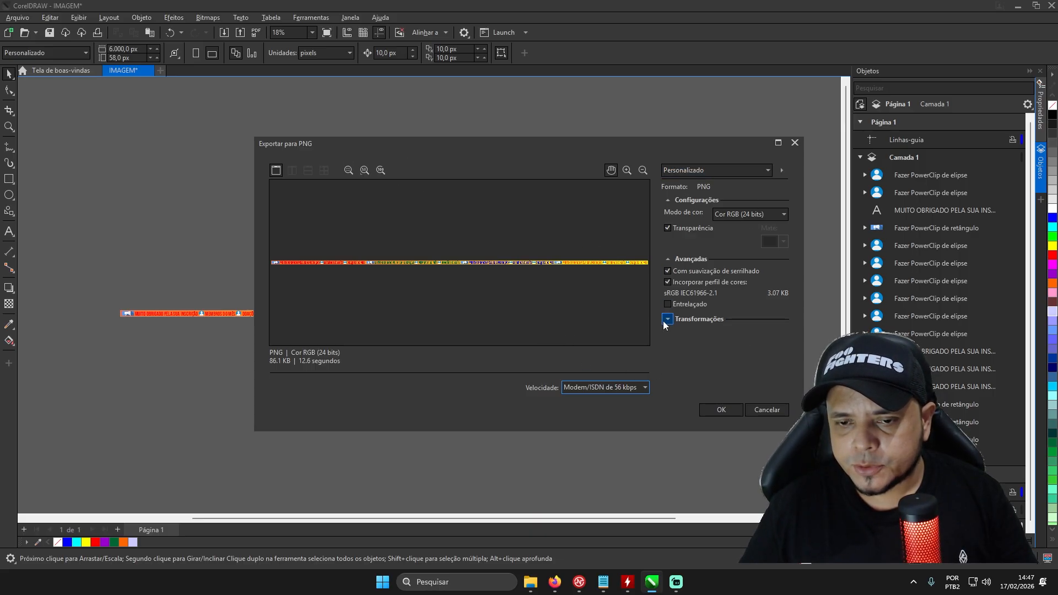
pyautogui.click(720, 409)
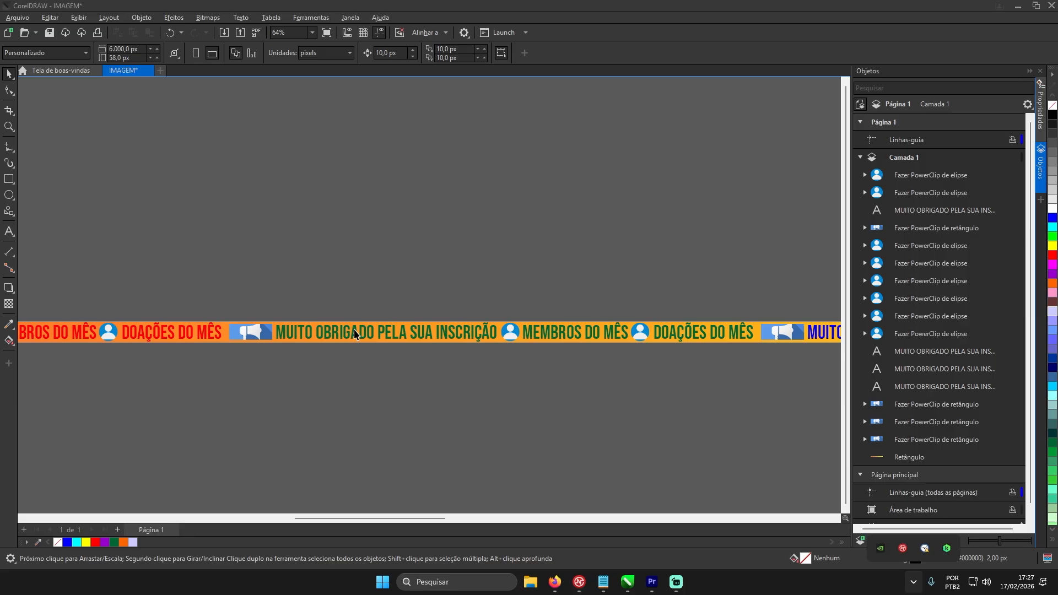
# - Save the project to the desktop as "IMAGEM ROLANTE PROJETO" in CDR format, version 24.0 (2022)
pyautogui.click(50, 34)
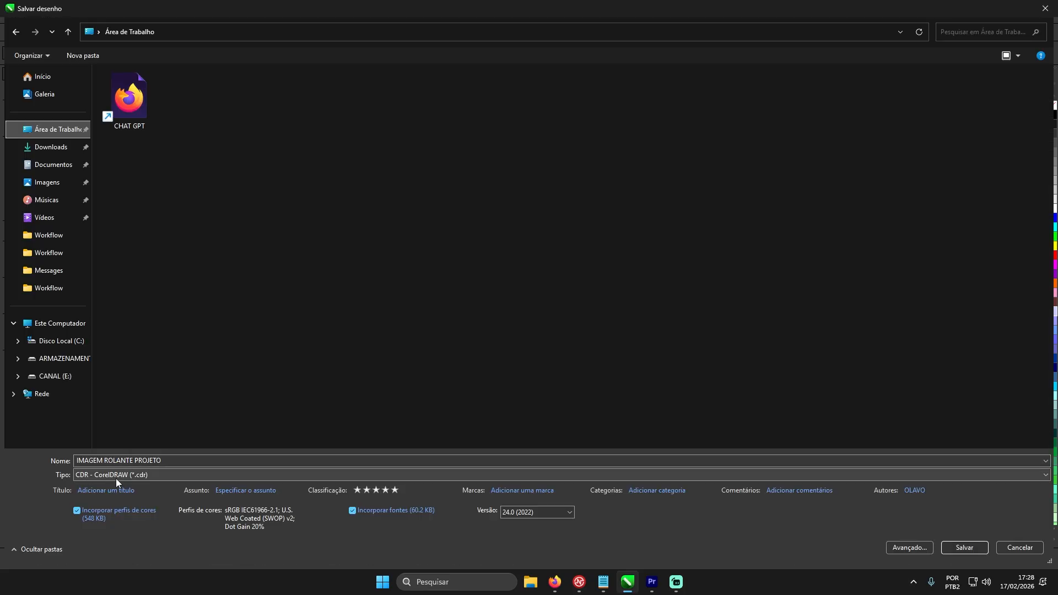
pyautogui.click(964, 548)
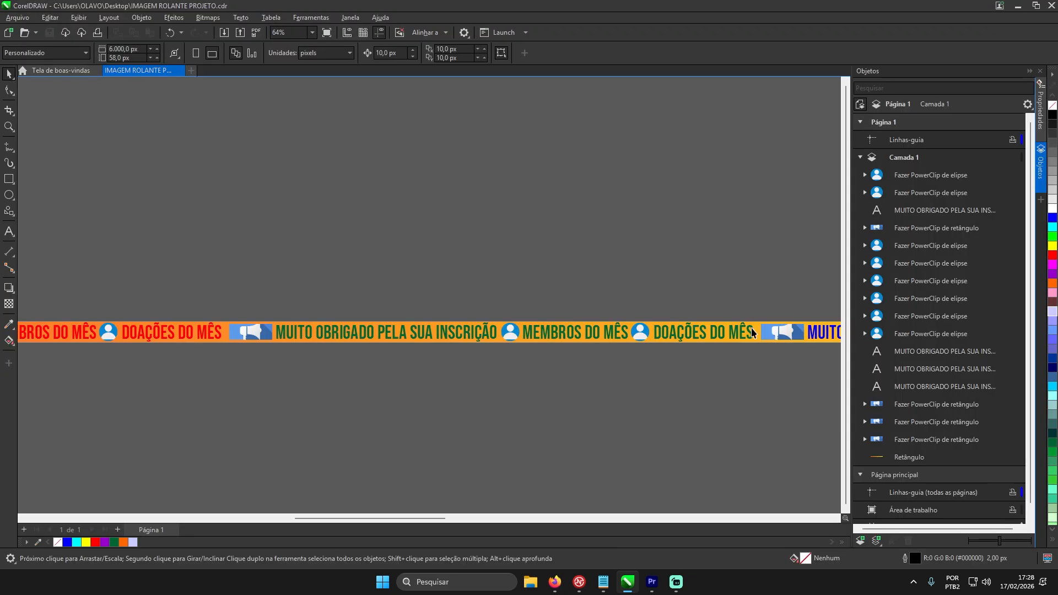
pyautogui.scroll(-2, 520, 334)
pyautogui.scroll(2, 494, 336)
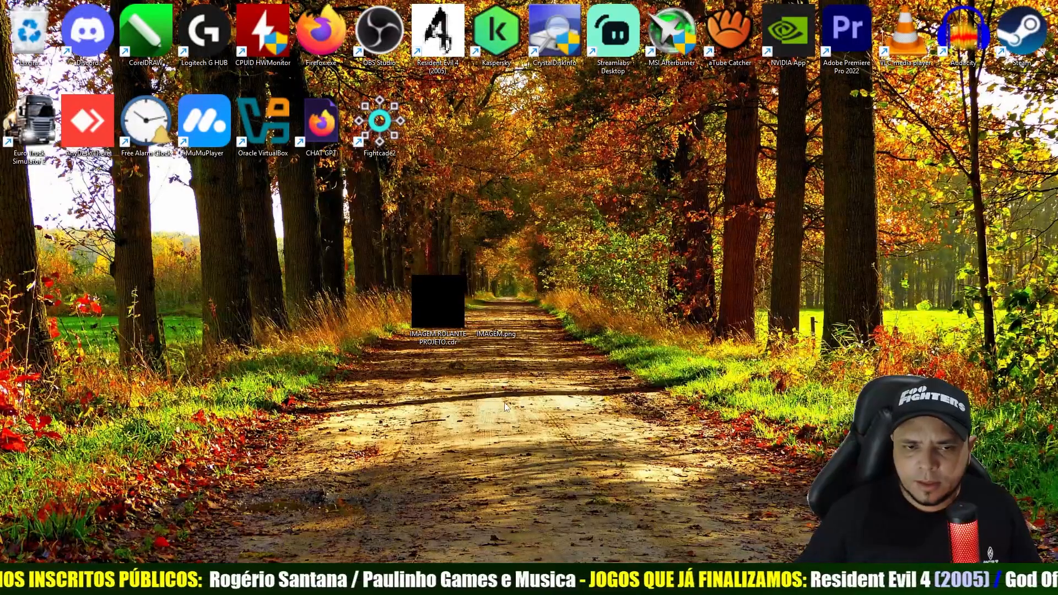
# - Open the saved project IMAGEM ROLANTE PROJETO.cdr from the desktop and examine the finished banner
pyautogui.doubleClick(434, 303)
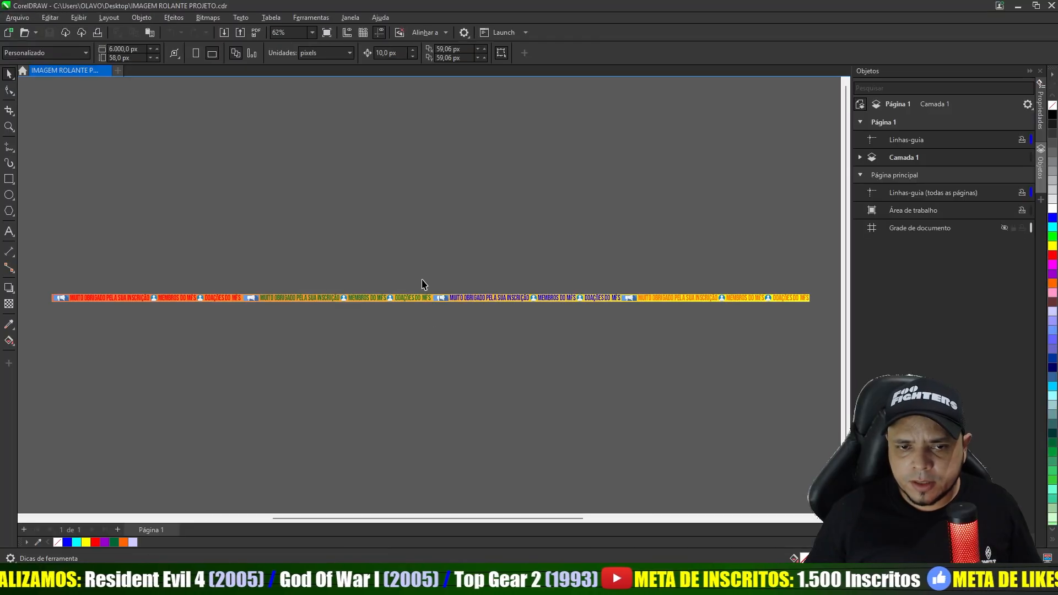
pyautogui.scroll(1, 422, 284)
pyautogui.scroll(-1, 395, 284)
pyautogui.doubleClick(425, 364)
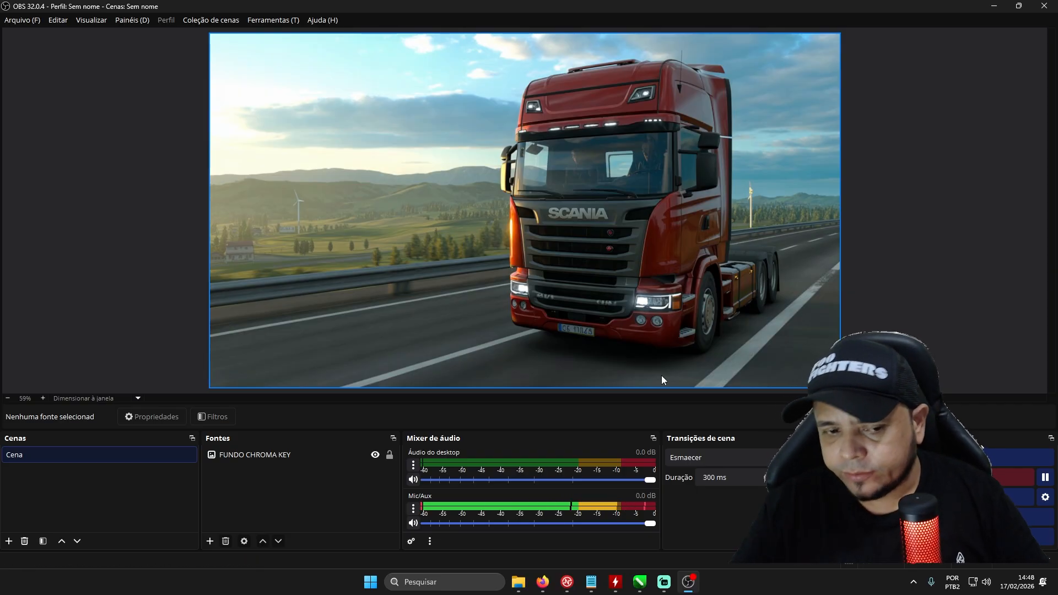
# - In OBS, add a new image source named TEXTO ROLANTE to the scene
pyautogui.click(210, 542)
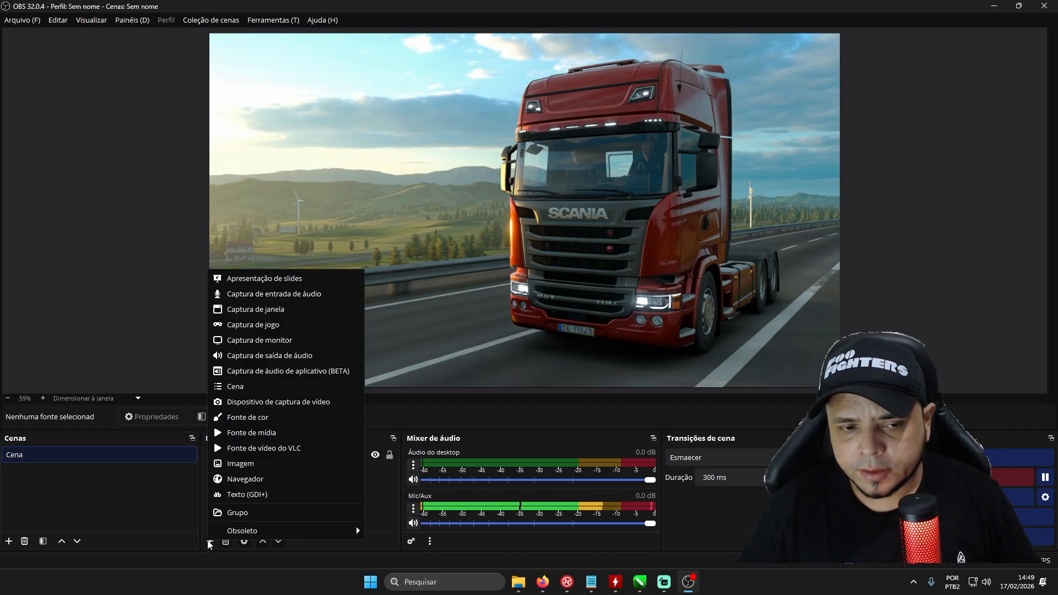
pyautogui.click(239, 464)
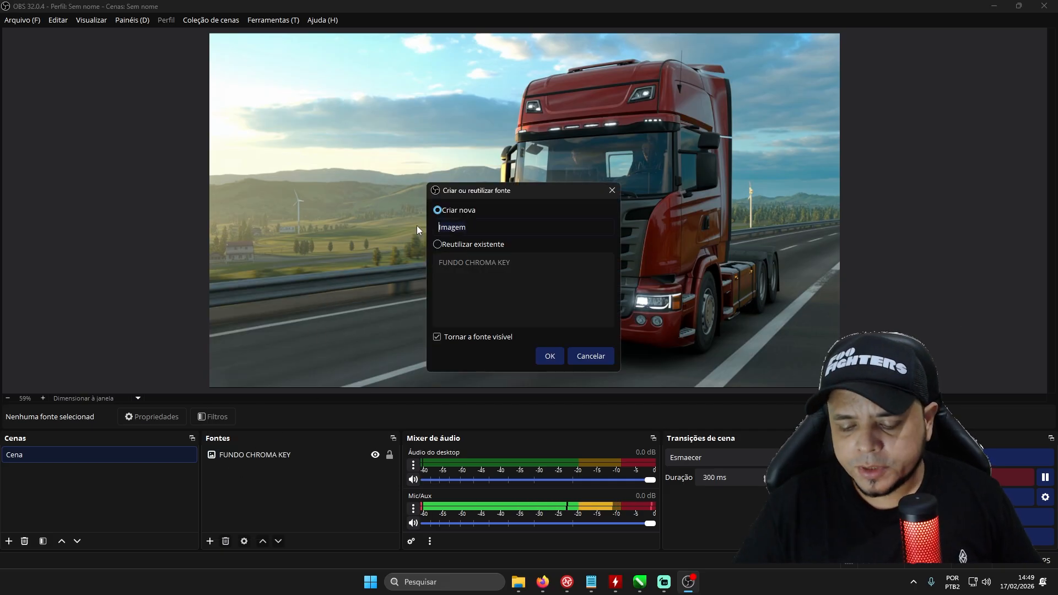
pyautogui.press('BackSpace')
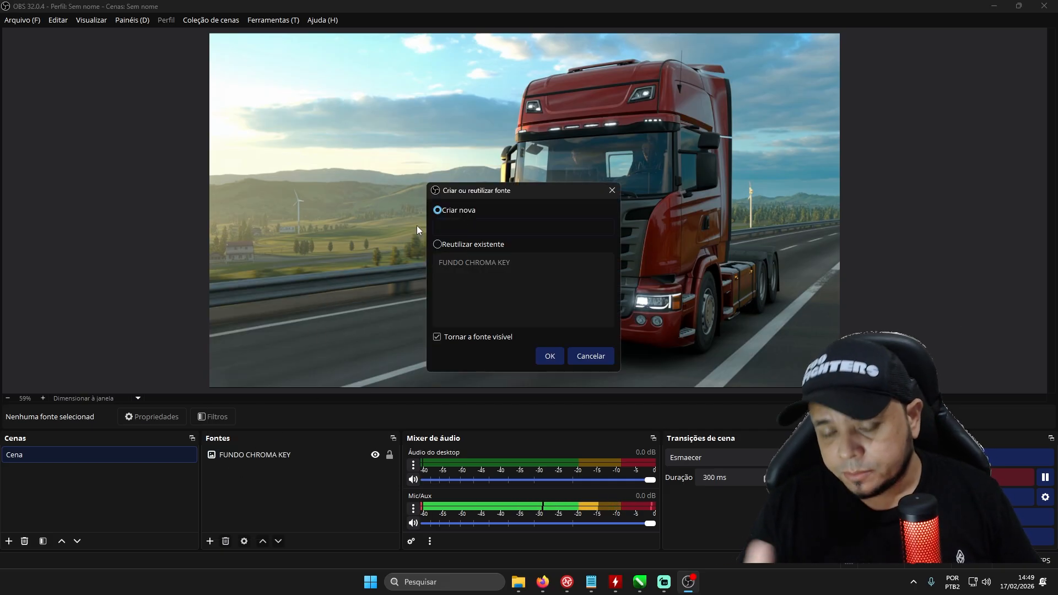
pyautogui.write('TEX')
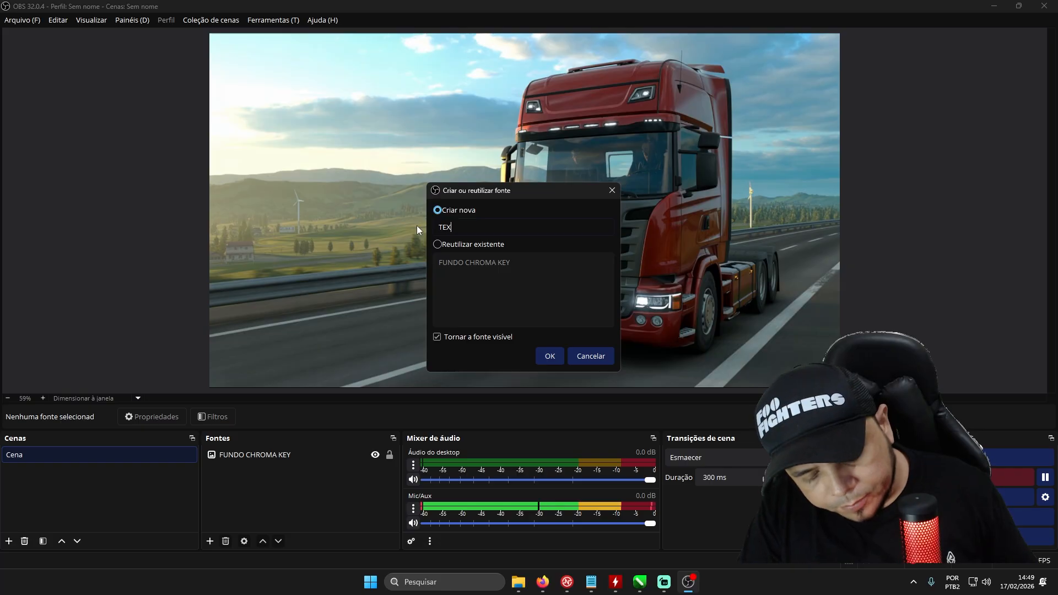
pyautogui.write('TO ROLANTE')
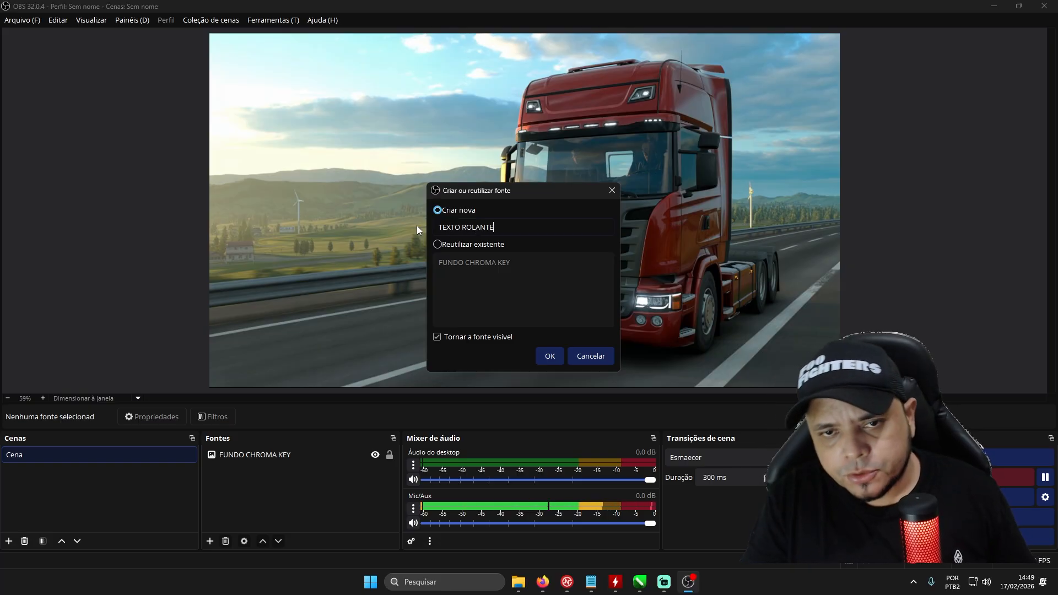
pyautogui.click(551, 357)
# - Load IMAGEM.png from the desktop into the TEXTO ROLANTE source and place the banner along the bottom edge of the video canvas
pyautogui.click(690, 292)
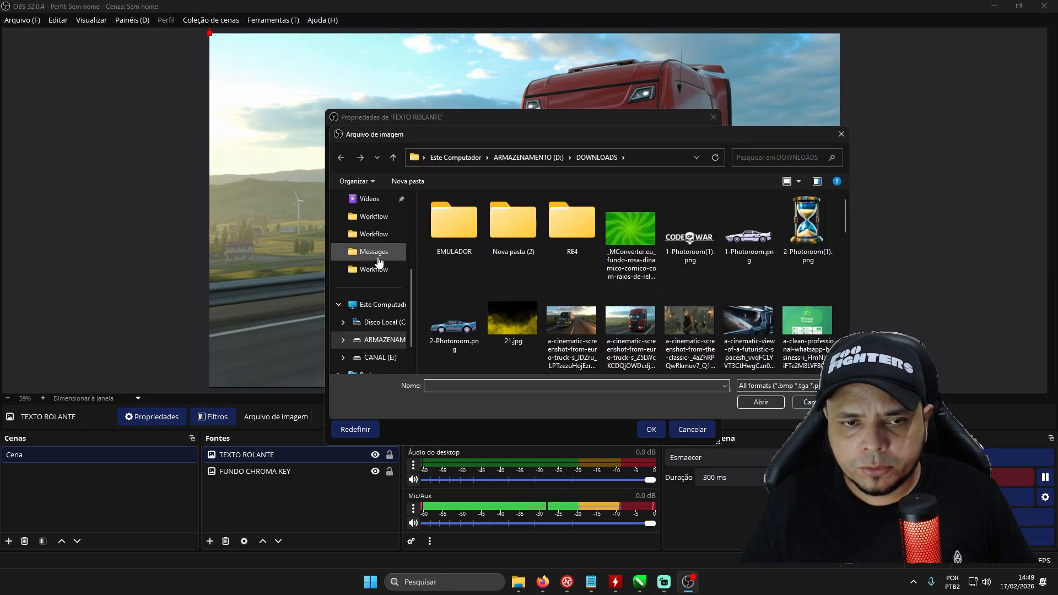
pyautogui.scroll(3, 380, 253)
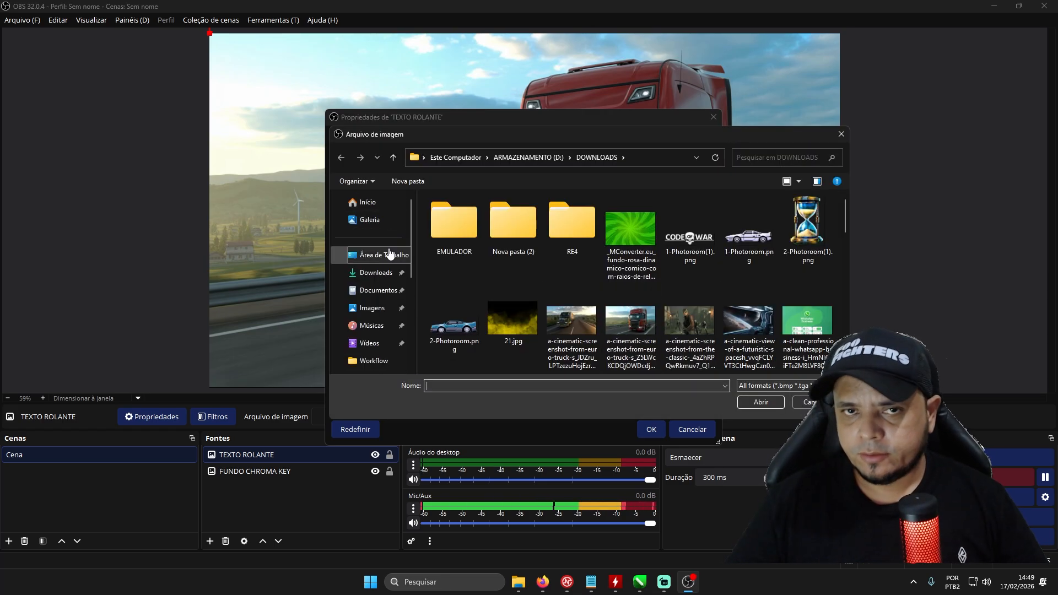
pyautogui.click(382, 257)
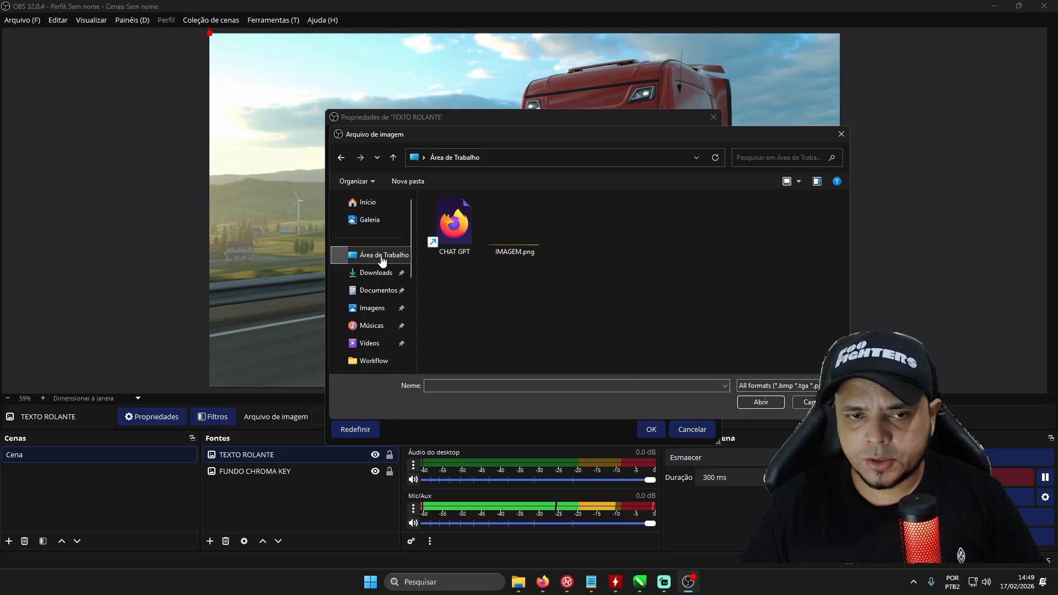
pyautogui.doubleClick(514, 240)
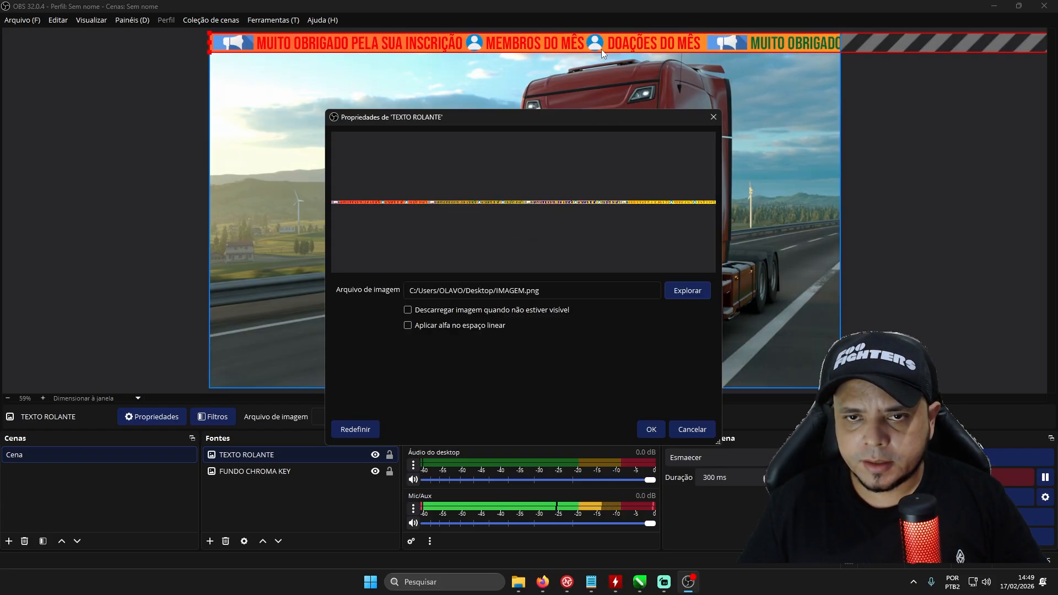
pyautogui.click(651, 429)
pyautogui.moveTo(488, 49); pyautogui.dragTo(488, 380)
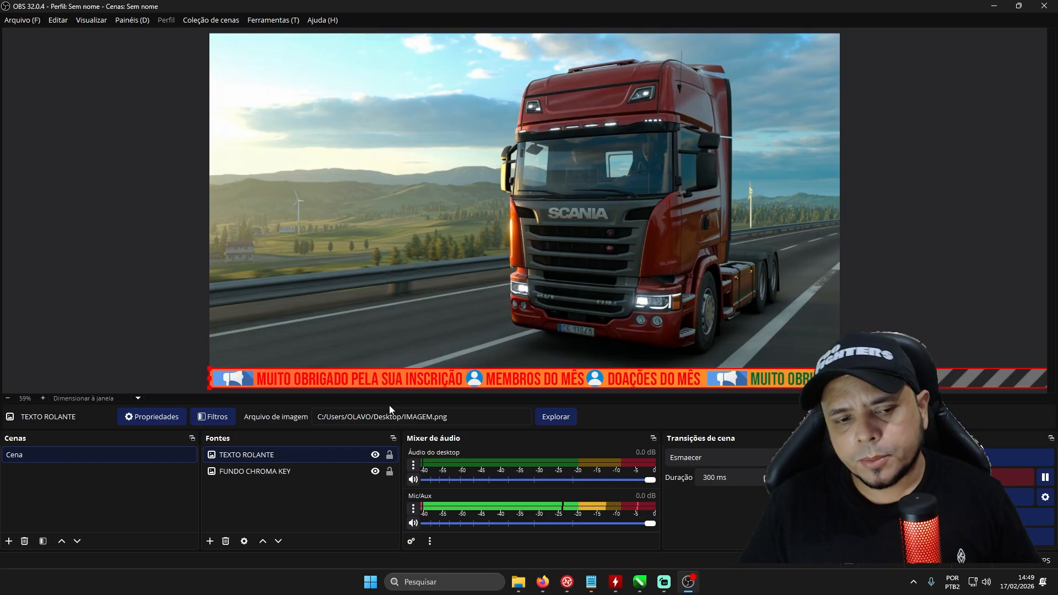
# - Add a Rolagem (scroll) effect filter to the TEXTO ROLANTE source, keeping the default filter name
pyautogui.rightClick(234, 456)
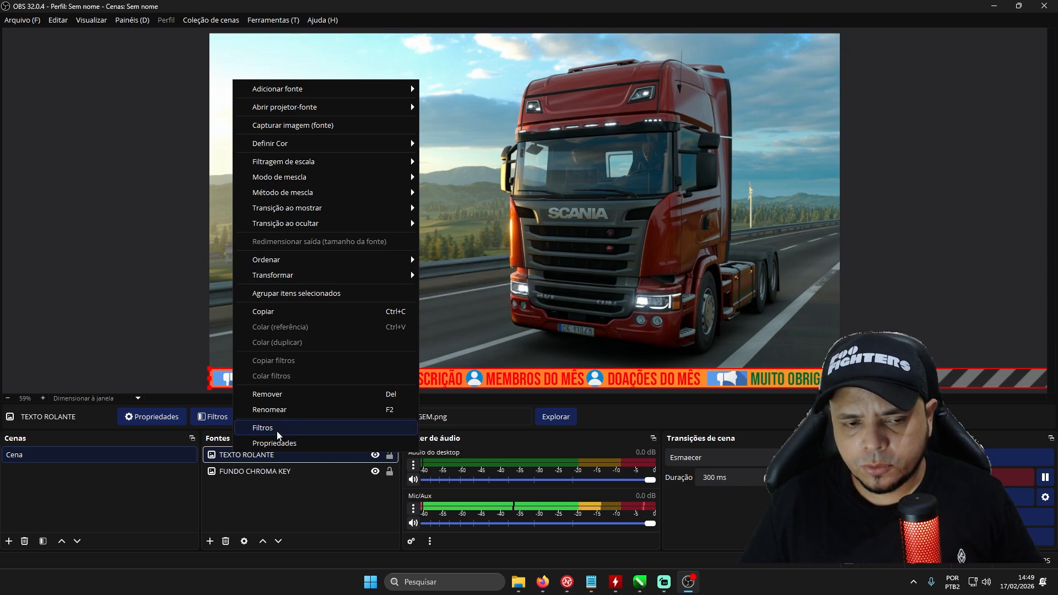
pyautogui.click(263, 428)
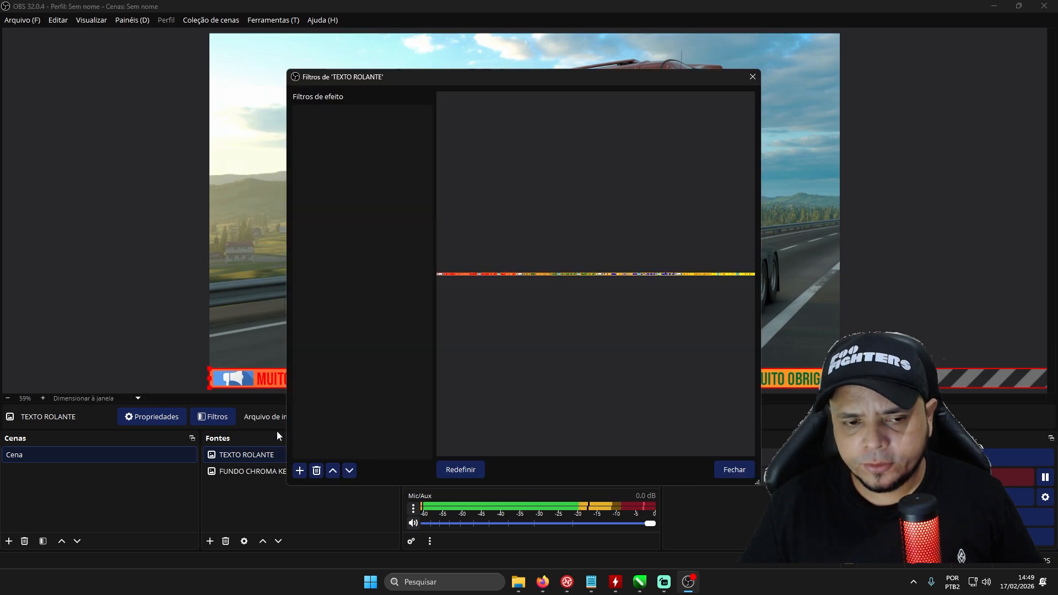
pyautogui.click(300, 471)
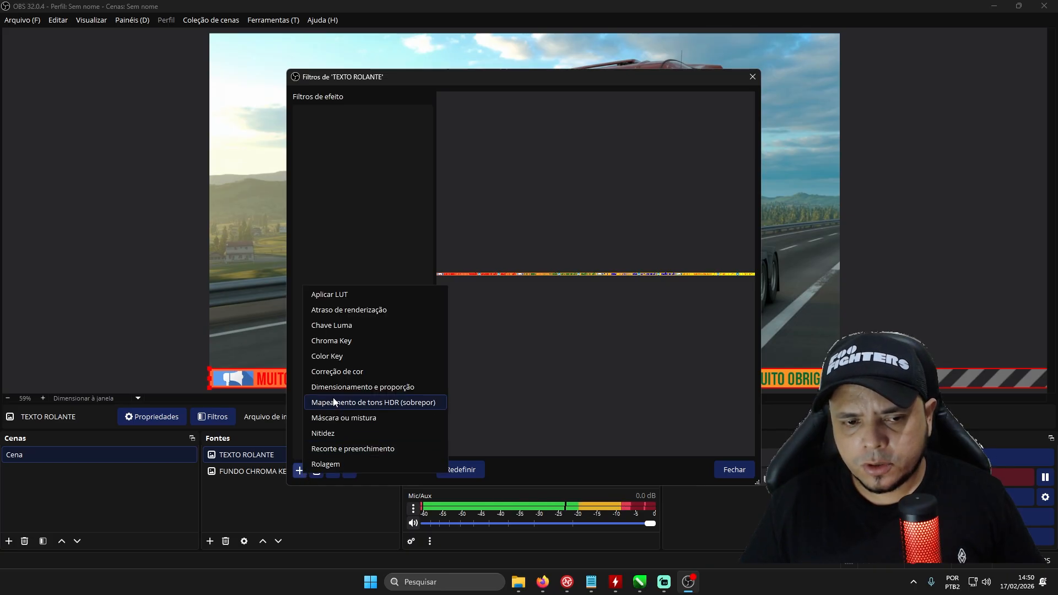
pyautogui.click(331, 464)
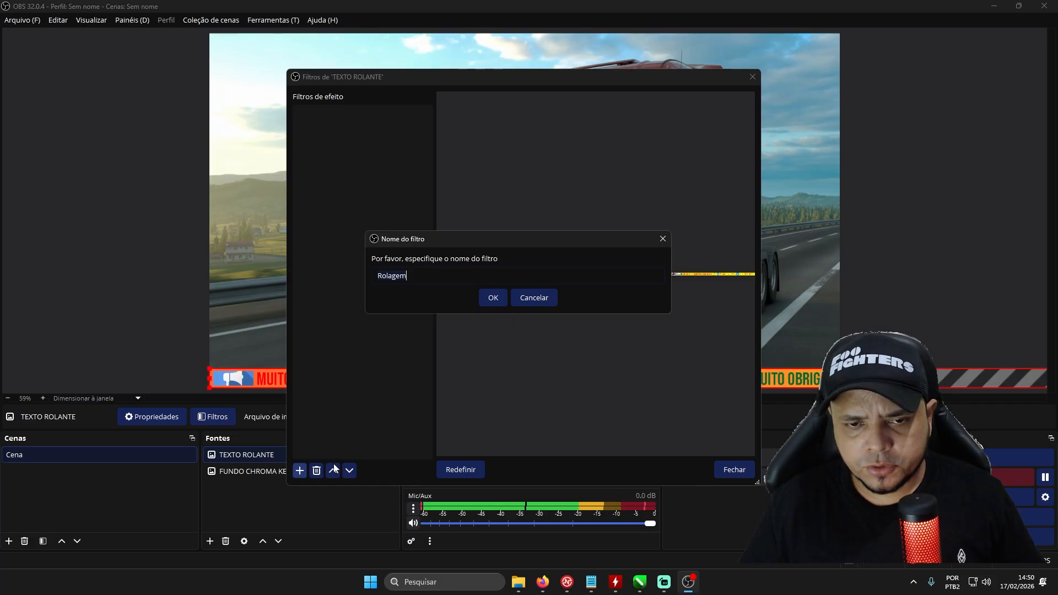
pyautogui.click(487, 296)
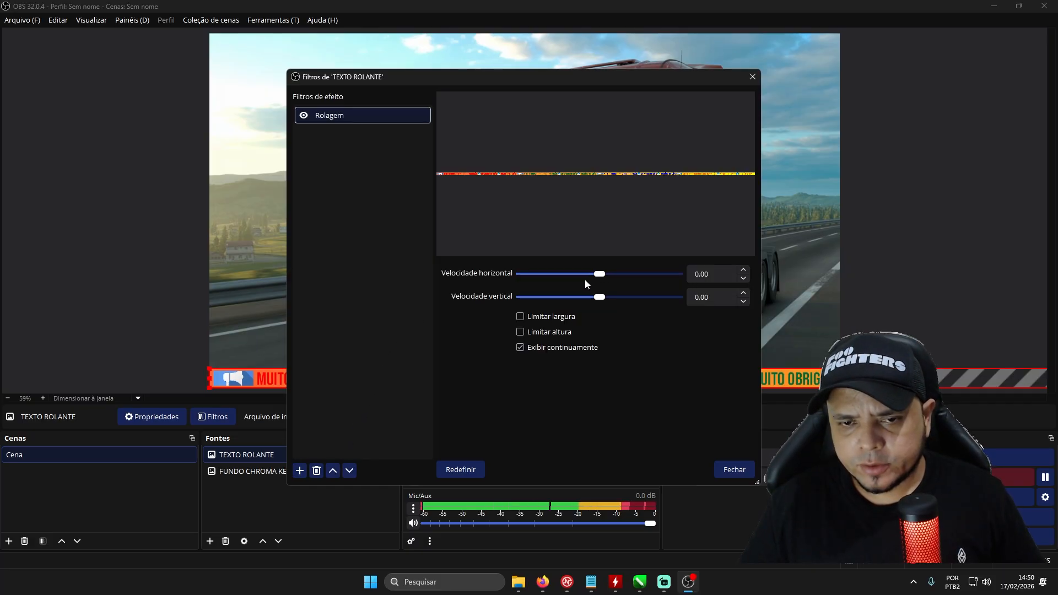
# - Set the scroll filter's horizontal speed to 100
pyautogui.moveTo(603, 279); pyautogui.dragTo(609, 278)
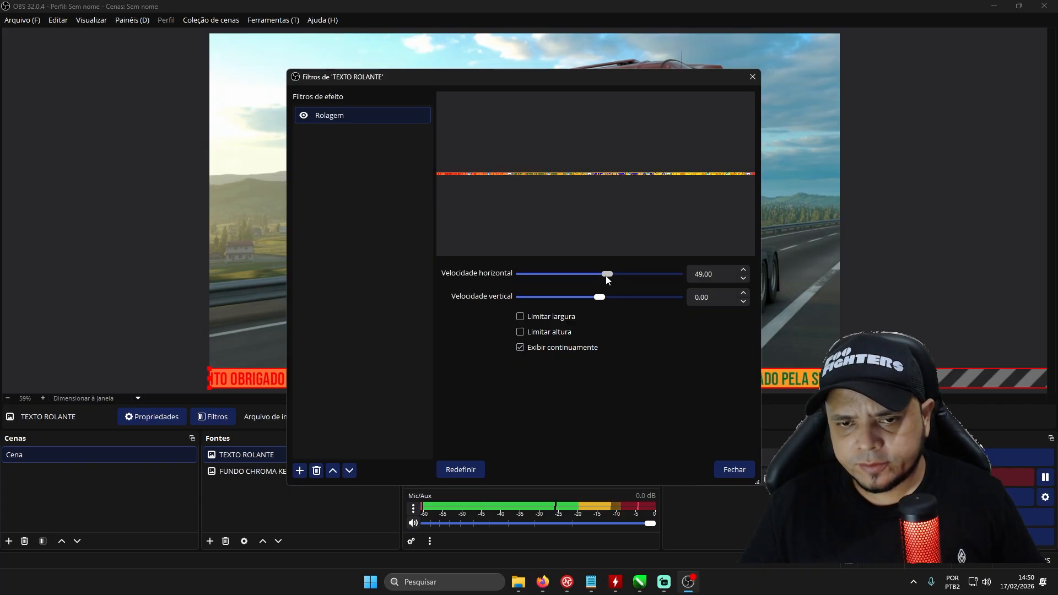
pyautogui.moveTo(606, 277); pyautogui.dragTo(613, 277)
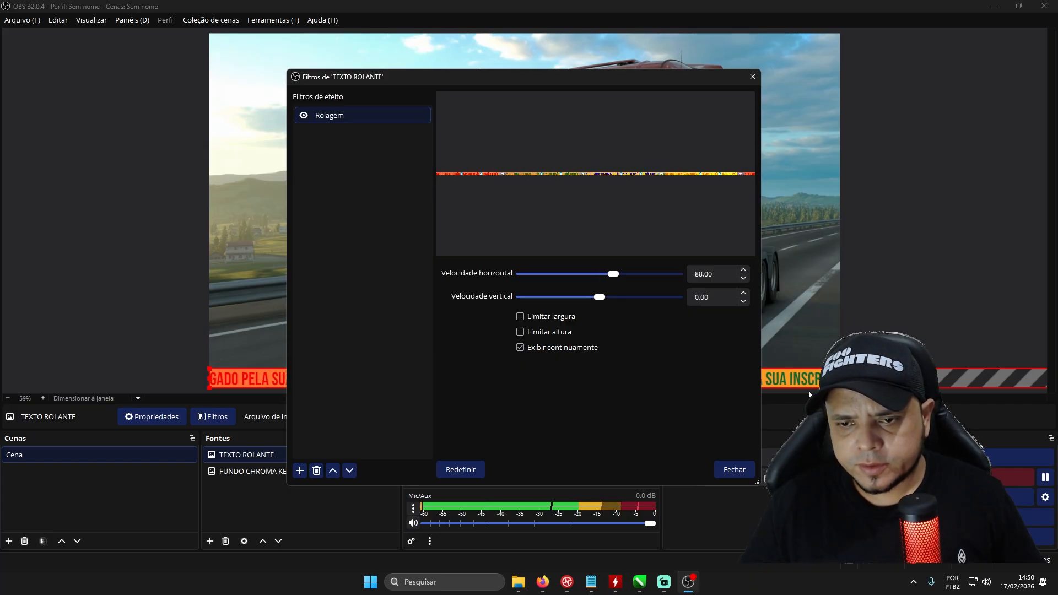
pyautogui.click(704, 274)
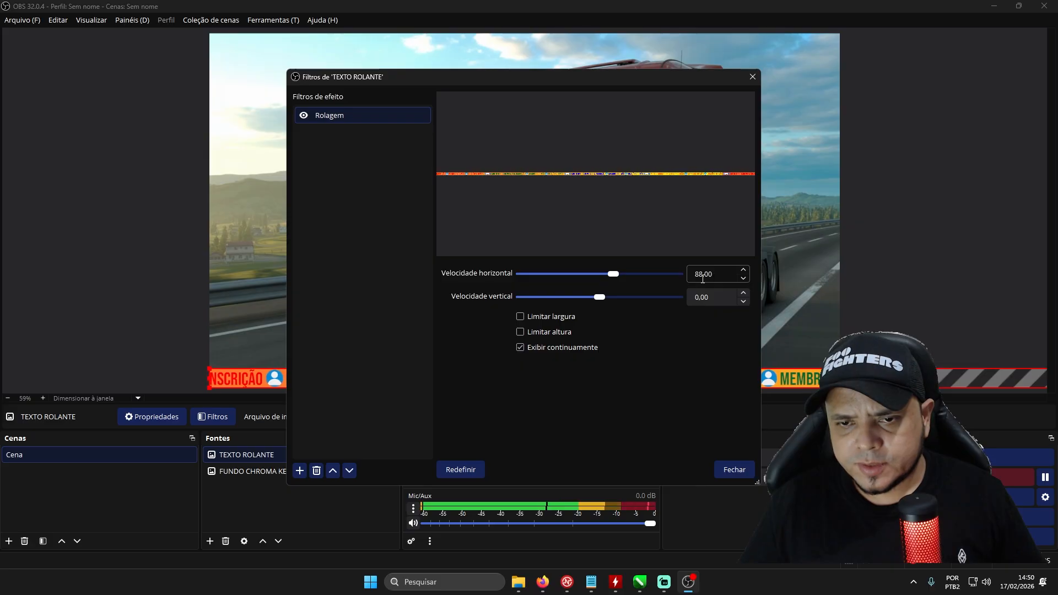
pyautogui.press('BackSpace')
pyautogui.press('BackSpace')
pyautogui.write('100')
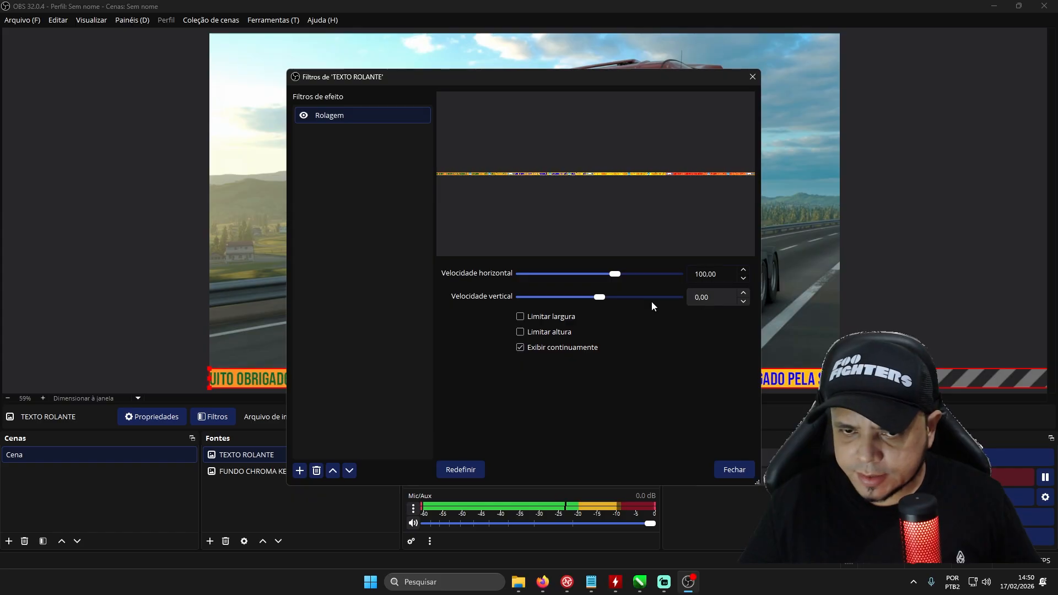
# - Try a vertical speed of 77 on the scroll filter, set it back to 0 and leave the filter settings
pyautogui.moveTo(602, 297); pyautogui.dragTo(611, 298)
pyautogui.moveTo(540, 83); pyautogui.dragTo(574, 108)
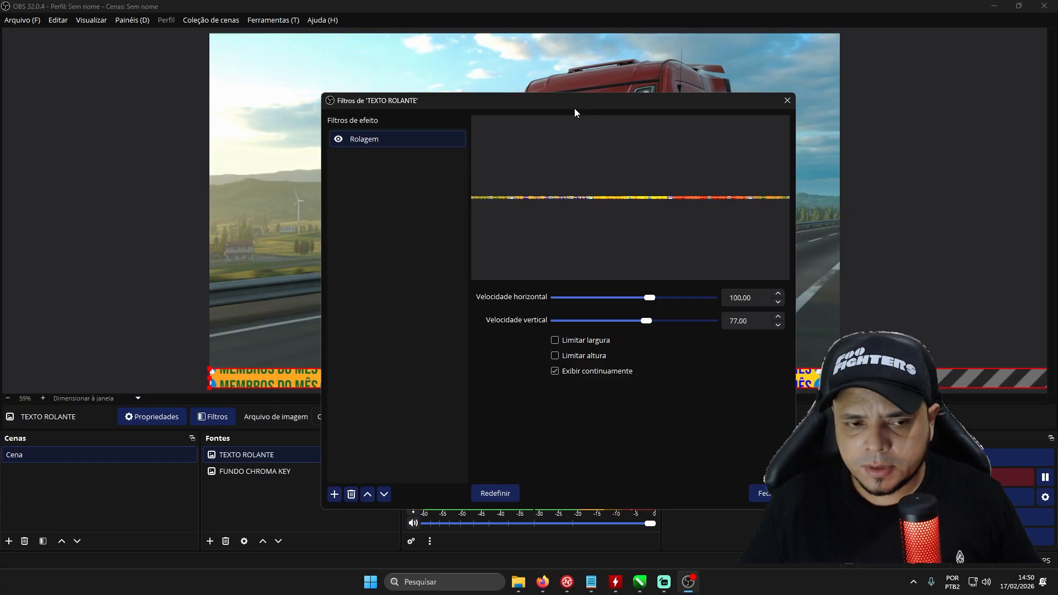
pyautogui.moveTo(751, 321); pyautogui.dragTo(705, 322)
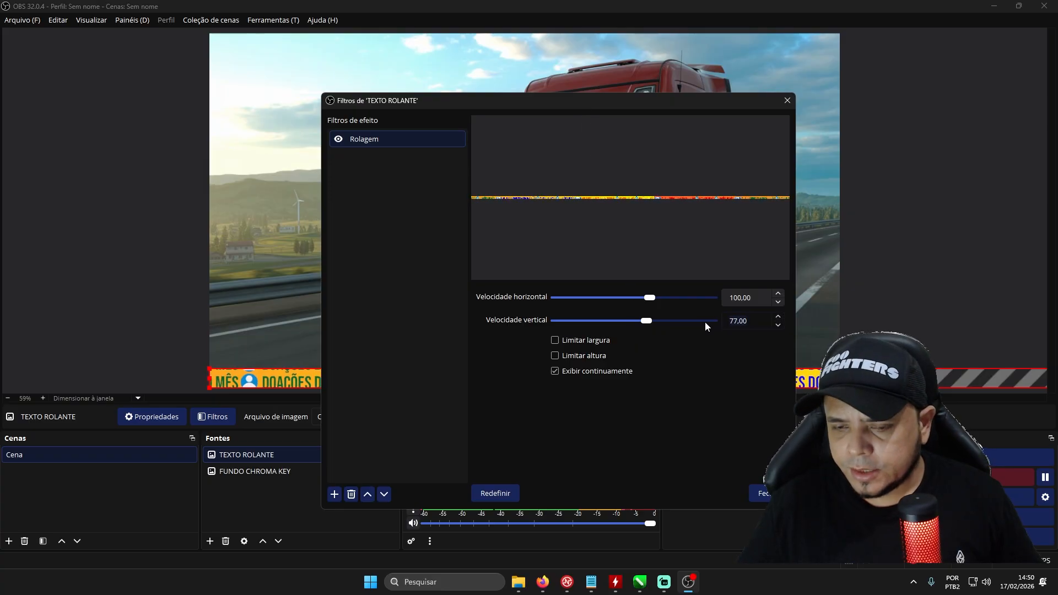
pyautogui.write('0')
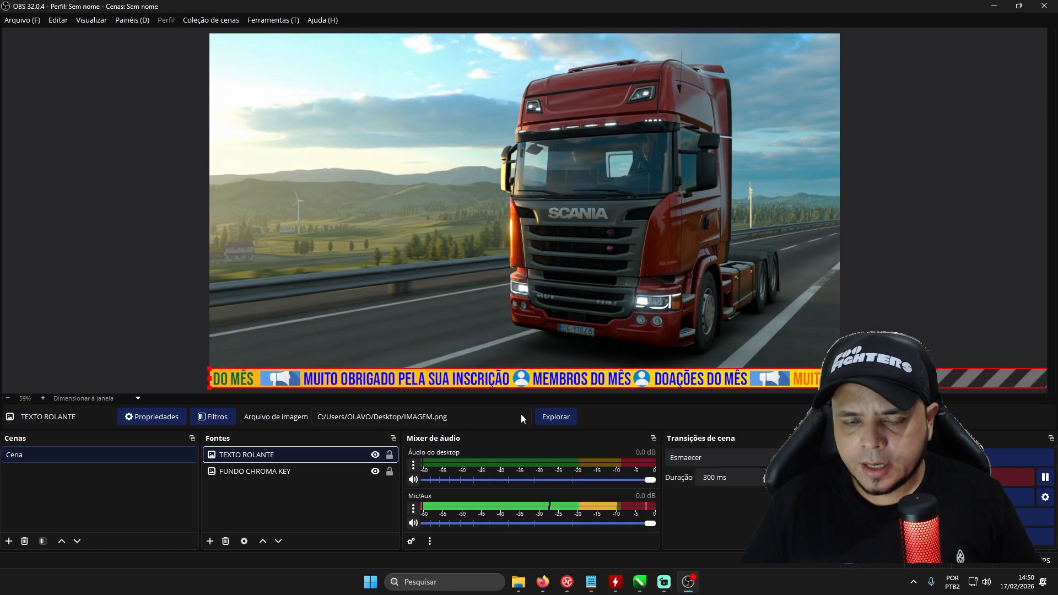
pyautogui.click(1008, 236)
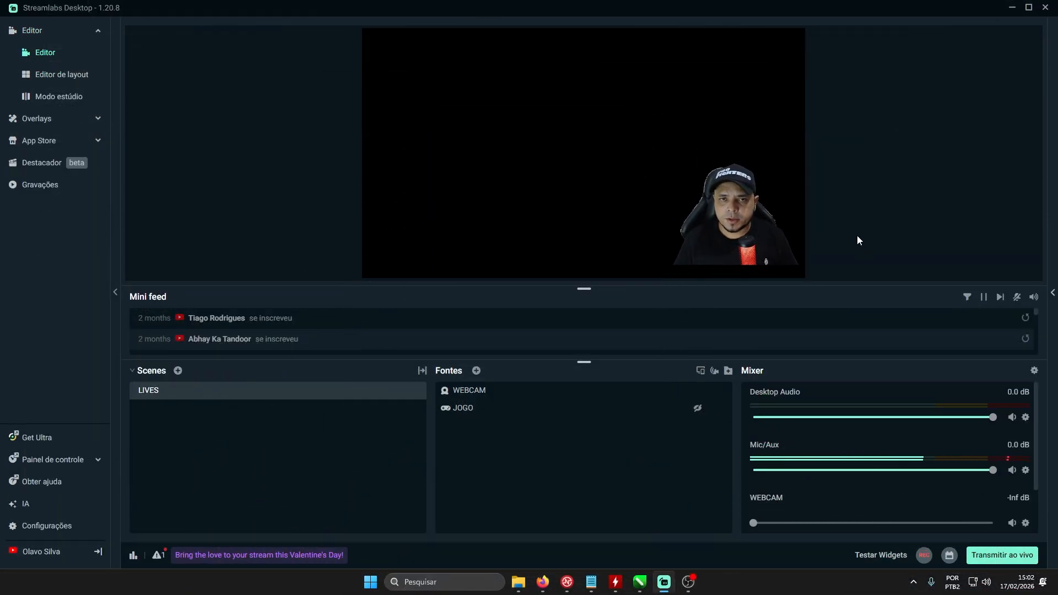
# - In Streamlabs Desktop, add a new image source named IMAGEM 2 to the LIVES scene
pyautogui.click(475, 371)
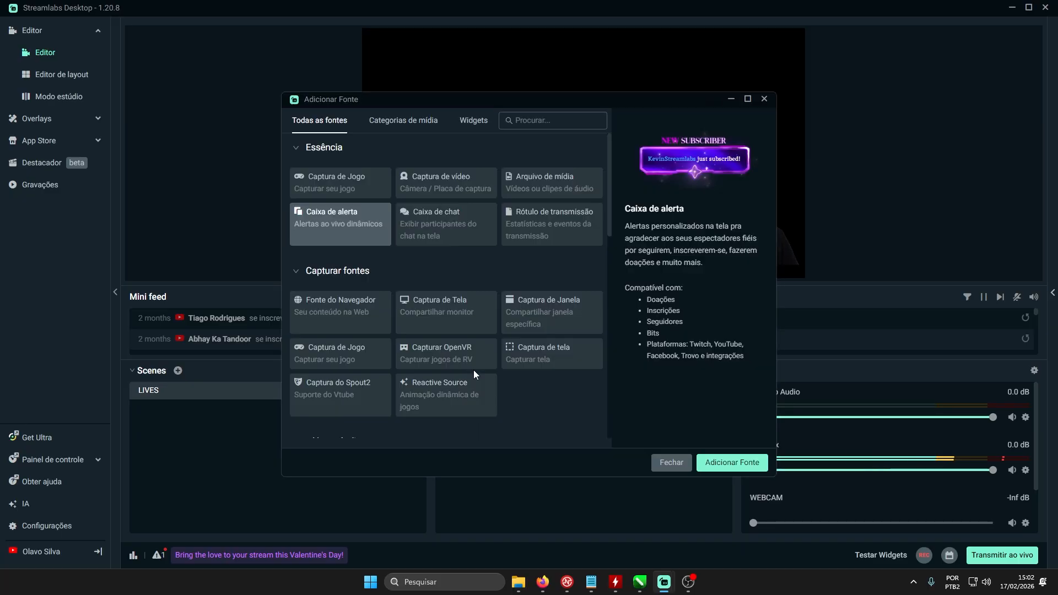
pyautogui.scroll(-4, 382, 266)
pyautogui.scroll(-2, 354, 292)
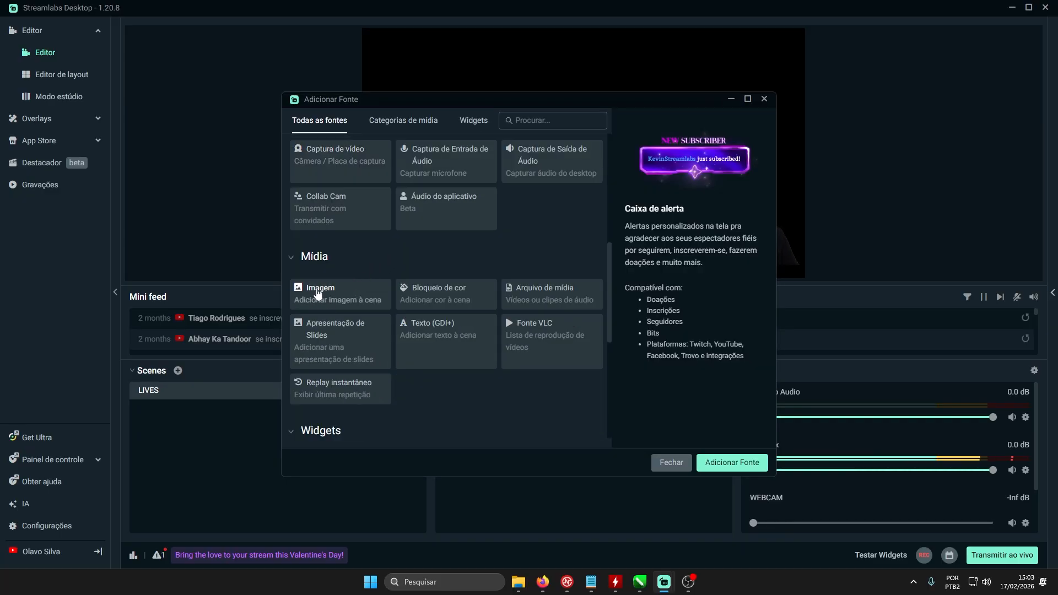
pyautogui.click(318, 292)
pyautogui.click(725, 464)
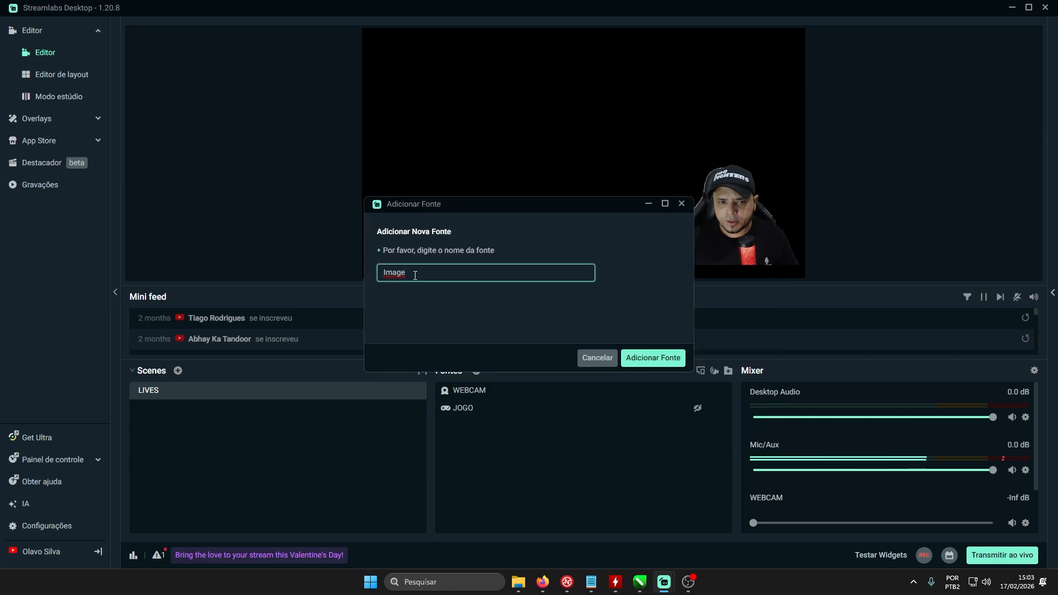
pyautogui.moveTo(415, 276); pyautogui.dragTo(358, 272)
pyautogui.press('BackSpace')
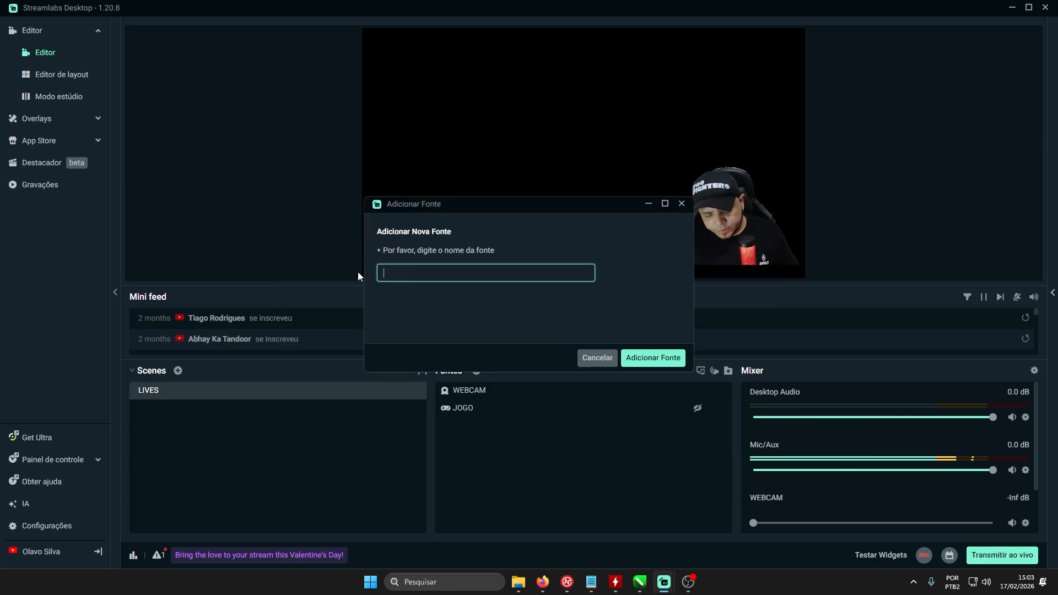
pyautogui.write('IMAGEM')
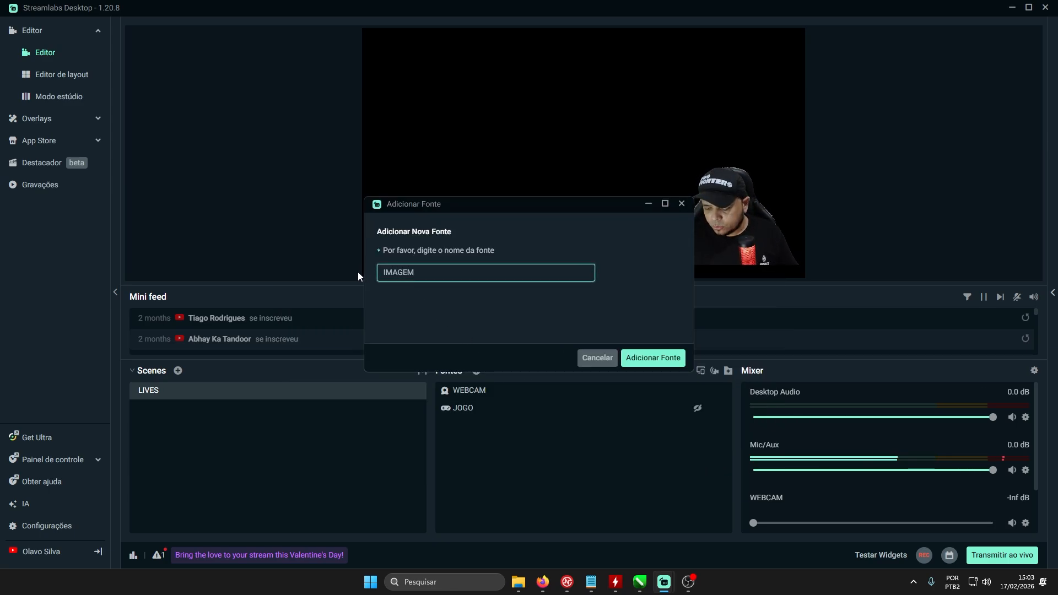
pyautogui.write(' 2')
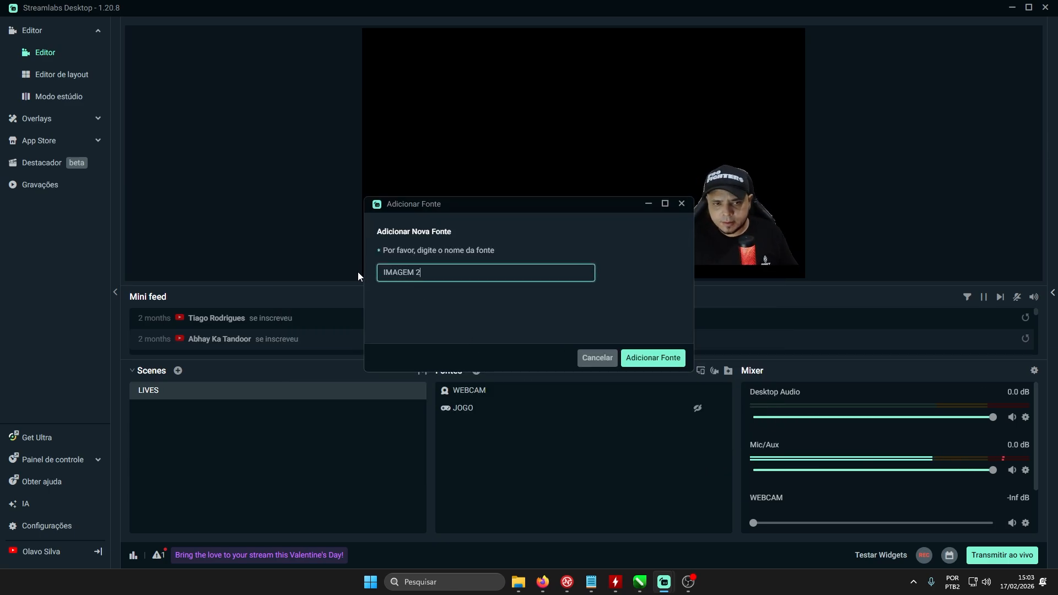
pyautogui.click(652, 358)
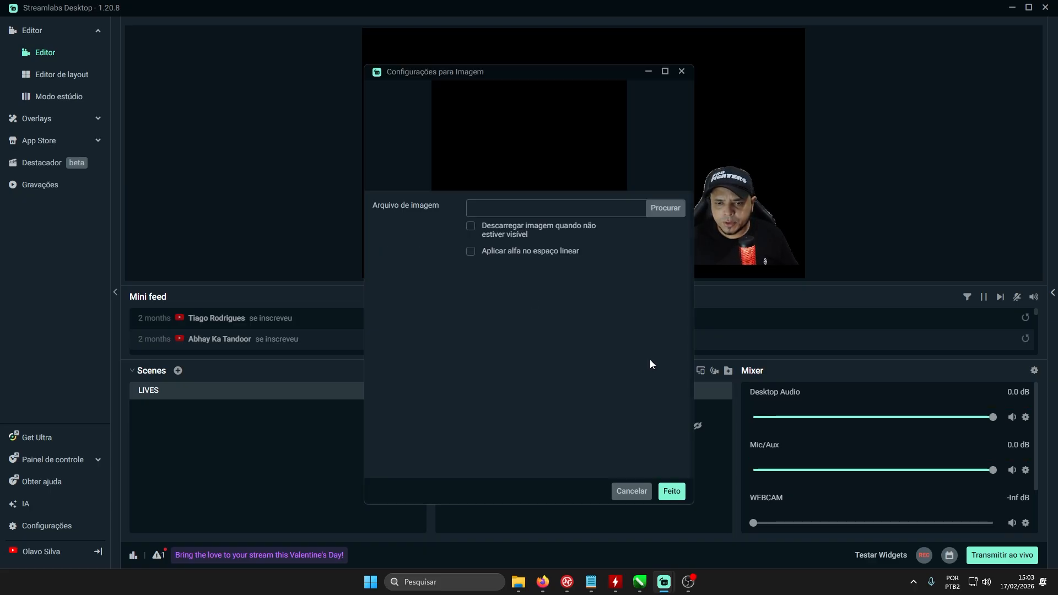
# - Load IMAGEM.png from the desktop into the IMAGEM 2 source and accept its settings
pyautogui.click(657, 215)
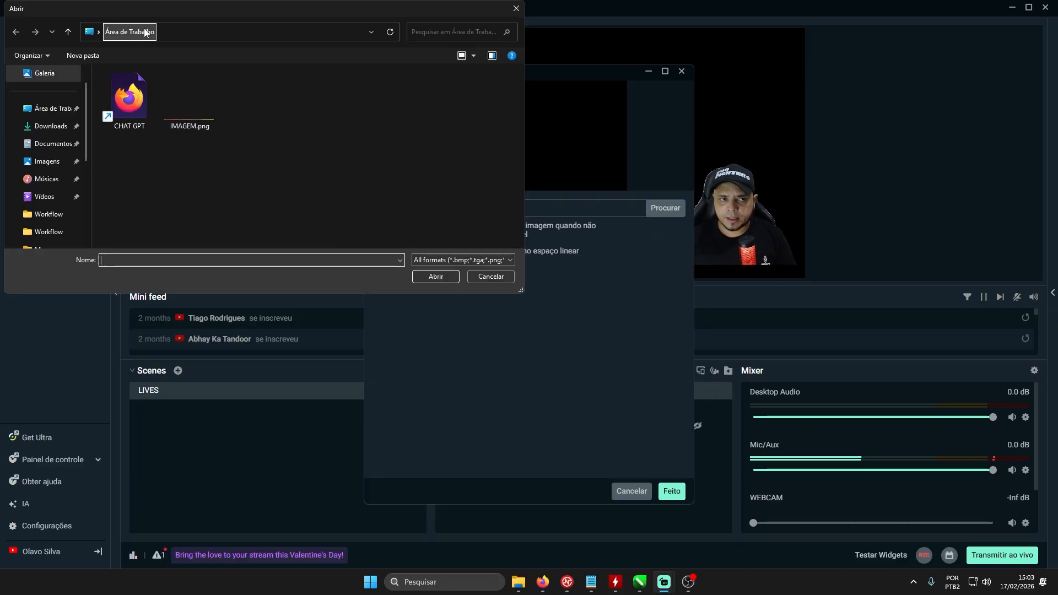
pyautogui.doubleClick(193, 112)
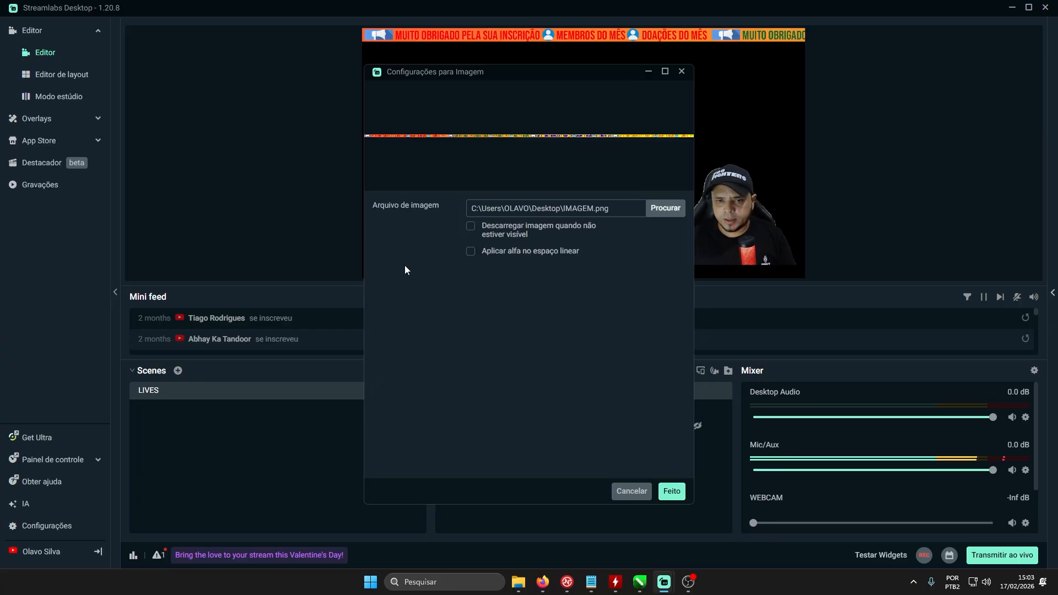
pyautogui.click(667, 488)
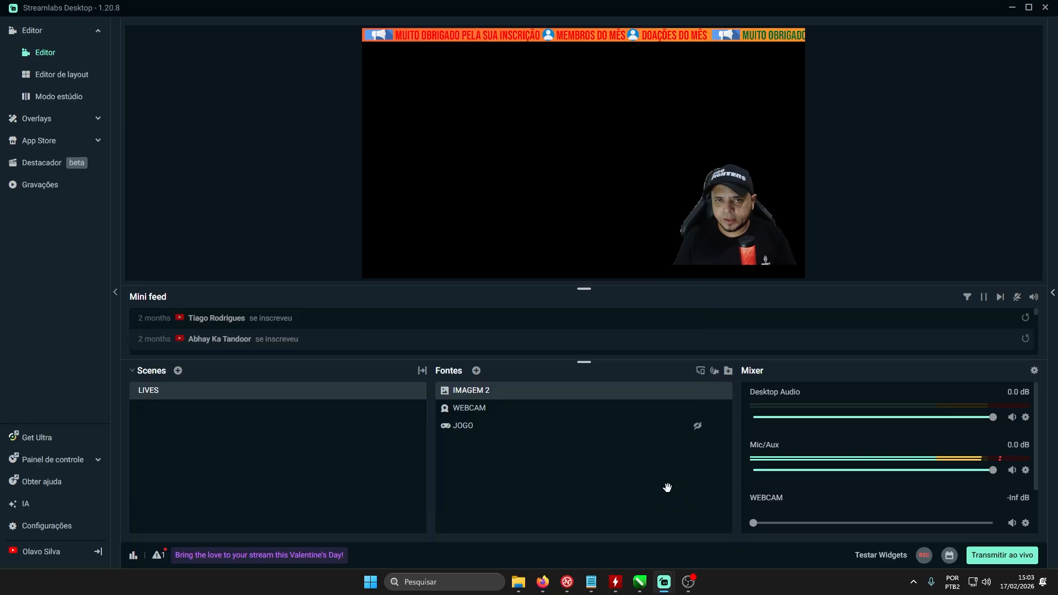
# - Move the banner image from the top of the preview canvas to its bottom edge and deselect it
pyautogui.click(547, 35)
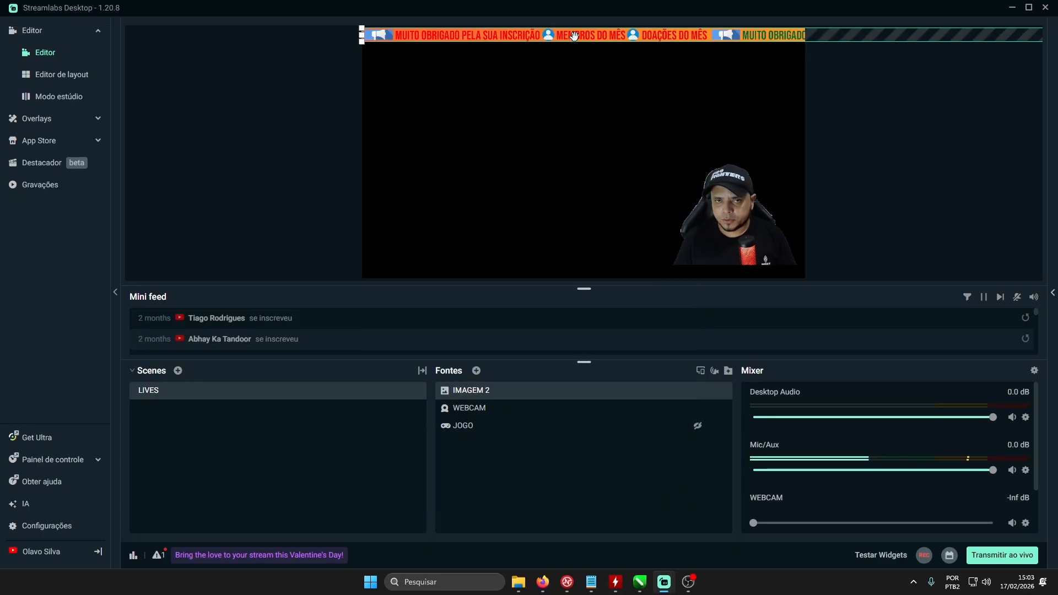
pyautogui.moveTo(573, 37); pyautogui.dragTo(566, 273)
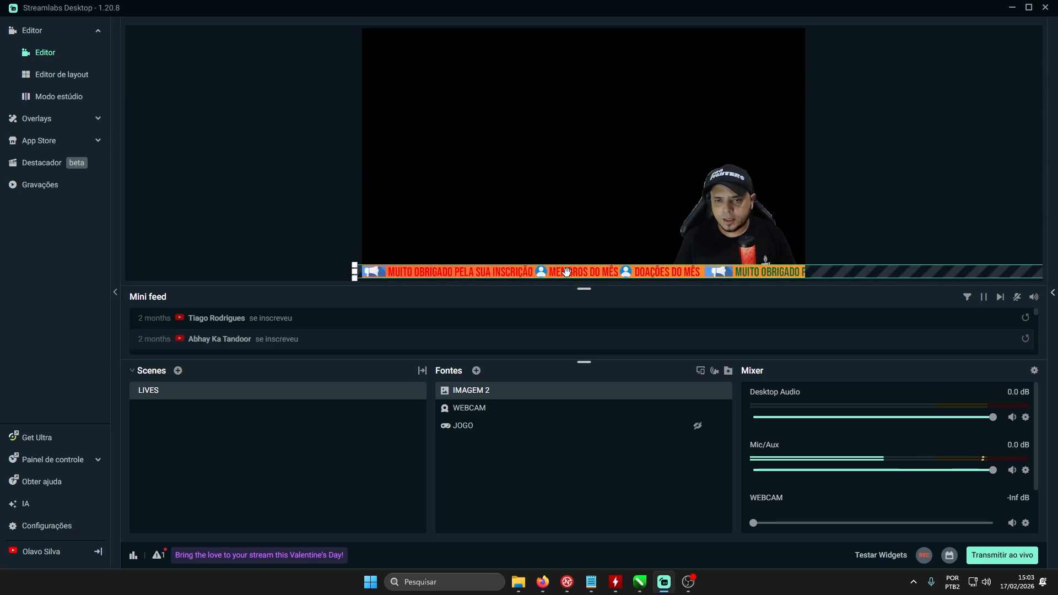
pyautogui.click(918, 120)
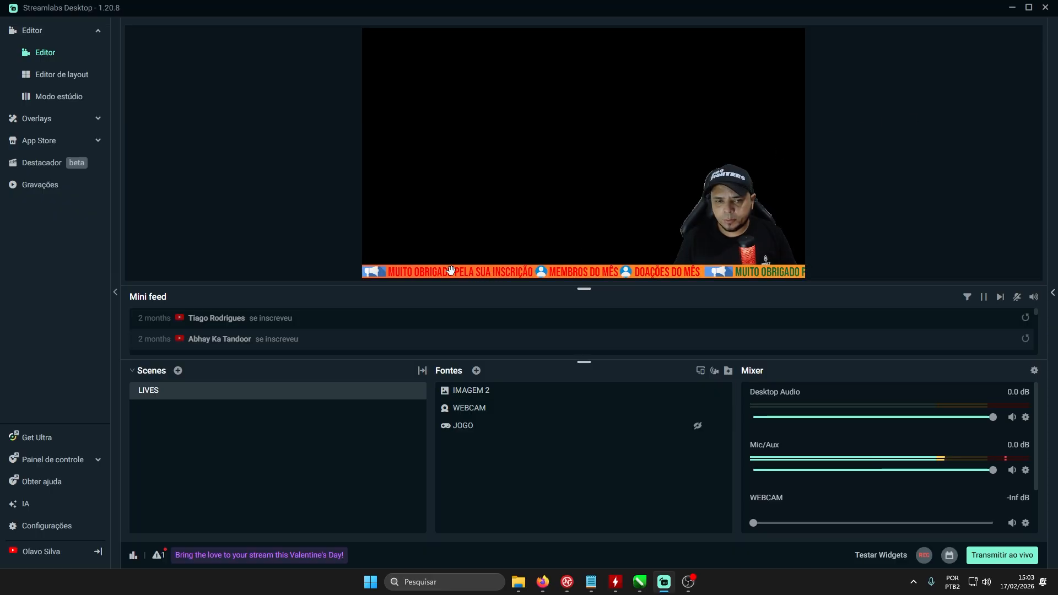
# - Add a Rolagem filter to the IMAGEM 2 source and set its horizontal speed to 100
pyautogui.rightClick(479, 393)
pyautogui.moveTo(528, 312)
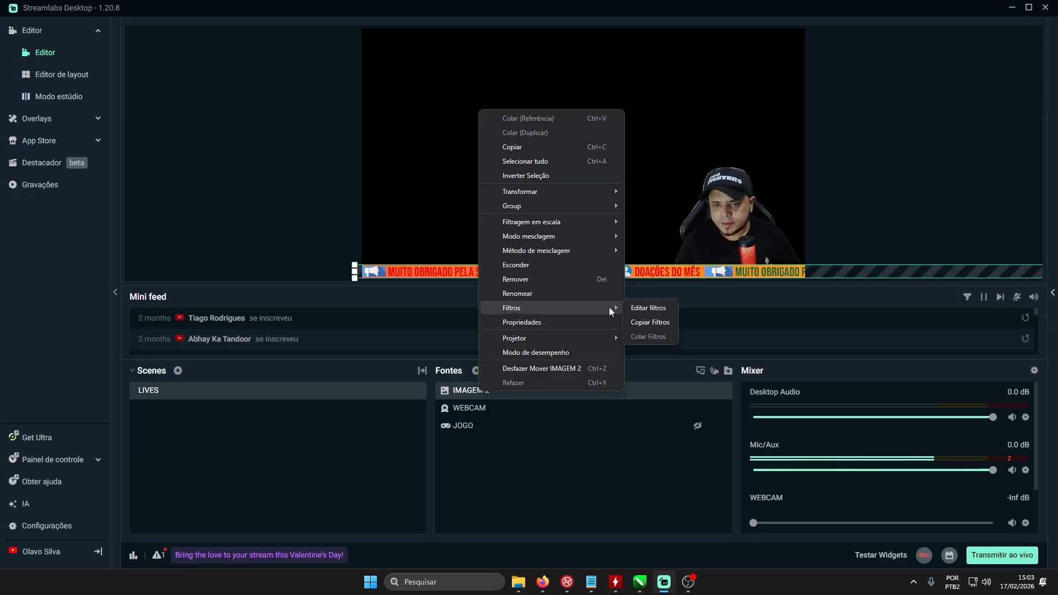
pyautogui.click(647, 311)
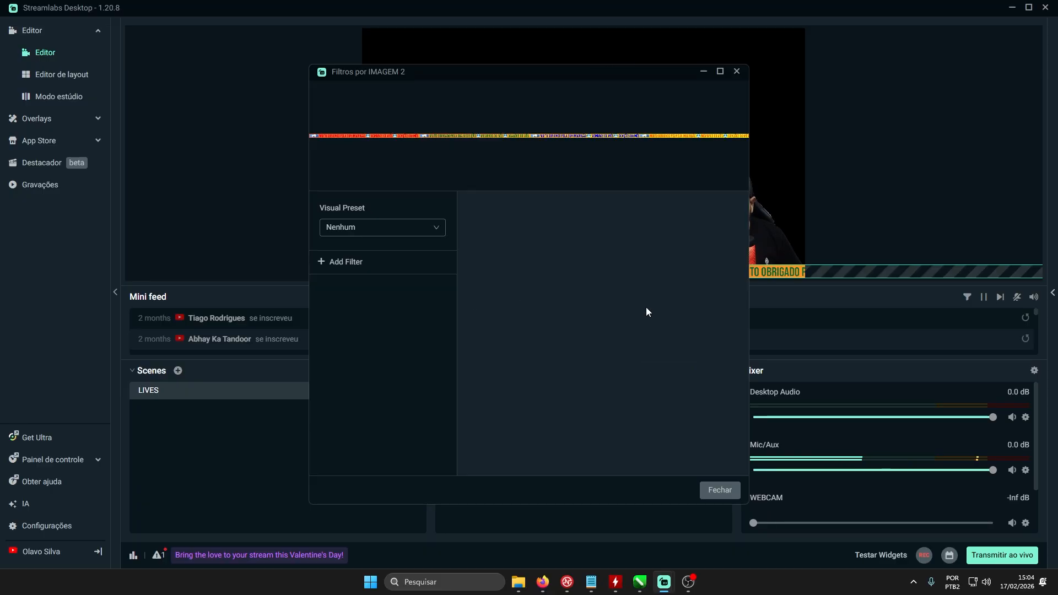
pyautogui.click(353, 265)
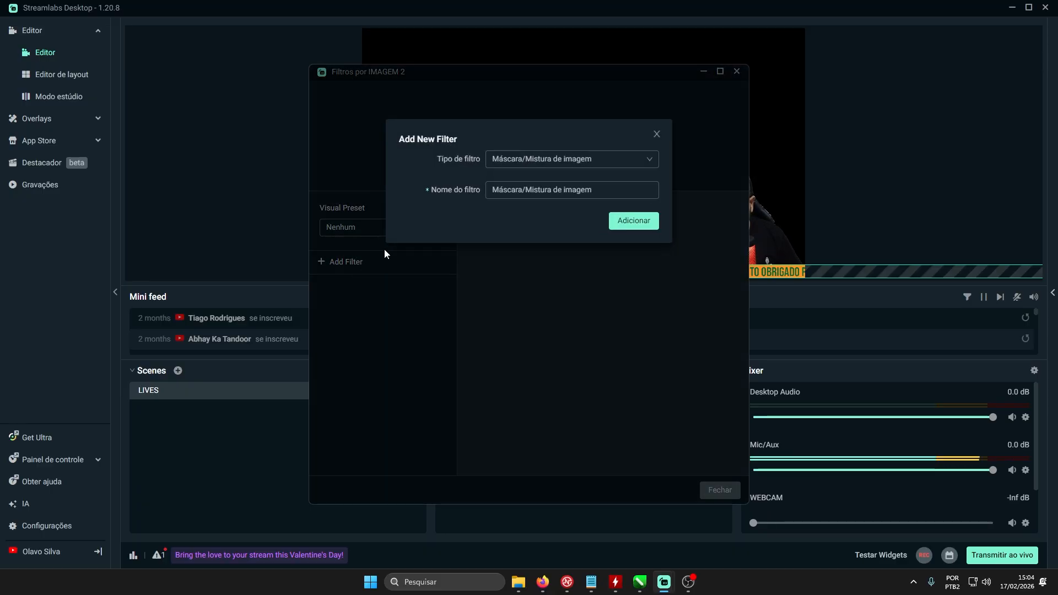
pyautogui.click(551, 166)
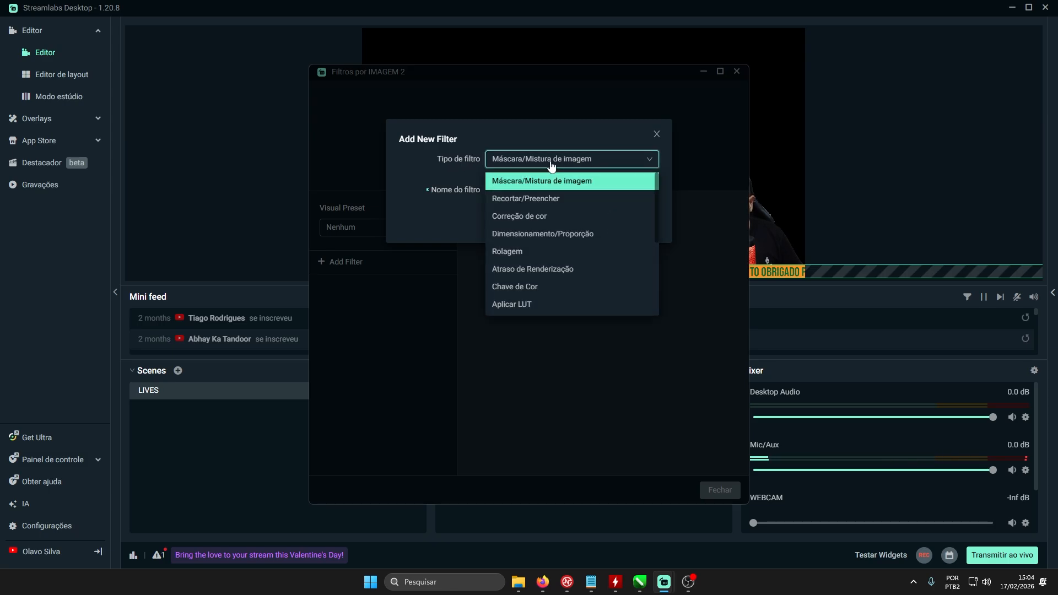
pyautogui.click(510, 252)
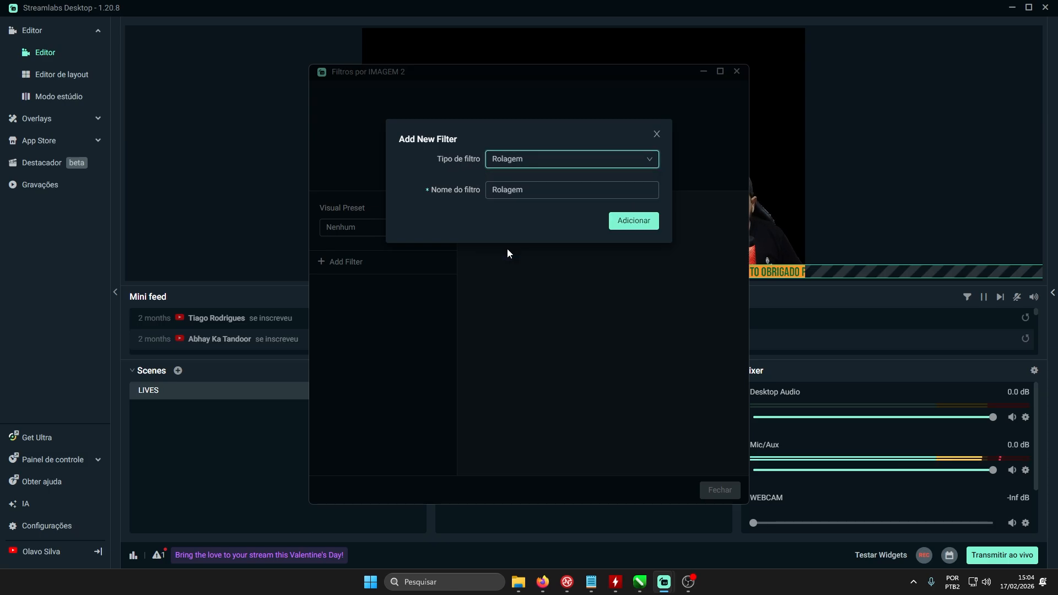
pyautogui.click(622, 224)
pyautogui.doubleClick(720, 210)
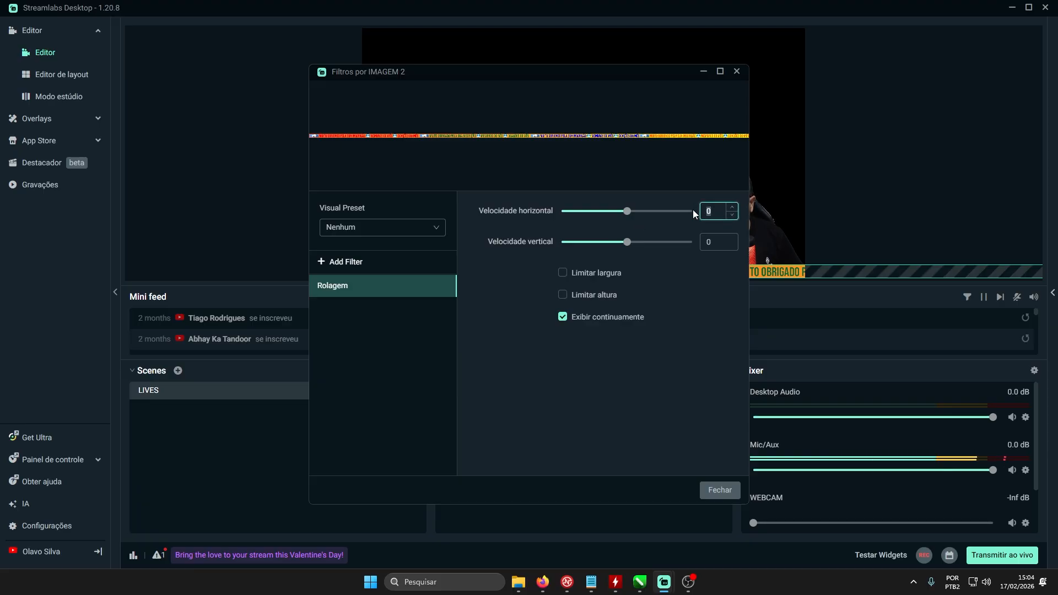
pyautogui.write('100')
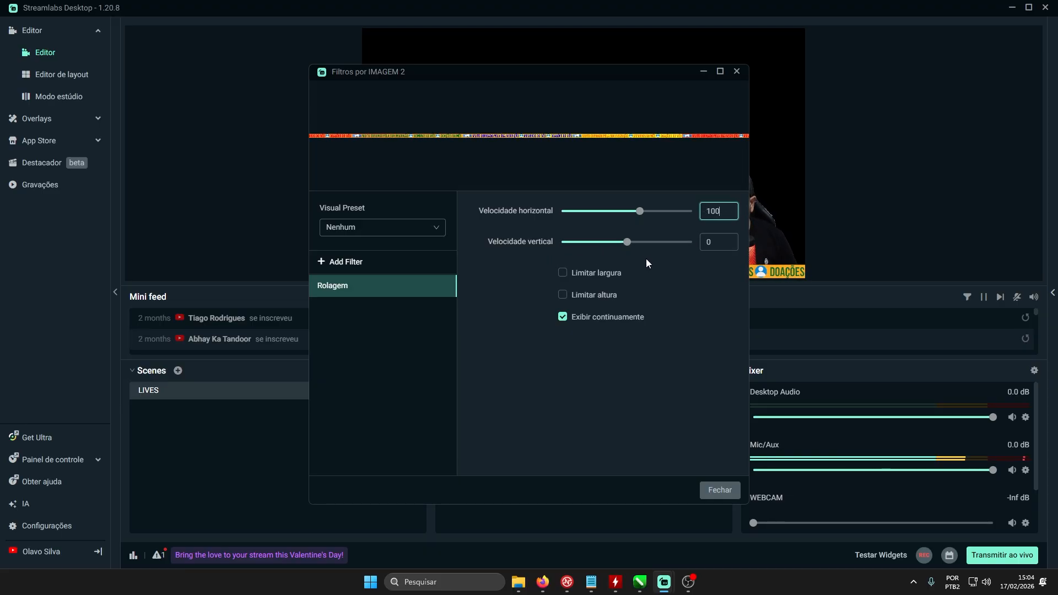
# - Try vertical speeds of 20 and 50 on the Rolagem filter, and set the vertical speed back to 0
pyautogui.click(717, 241)
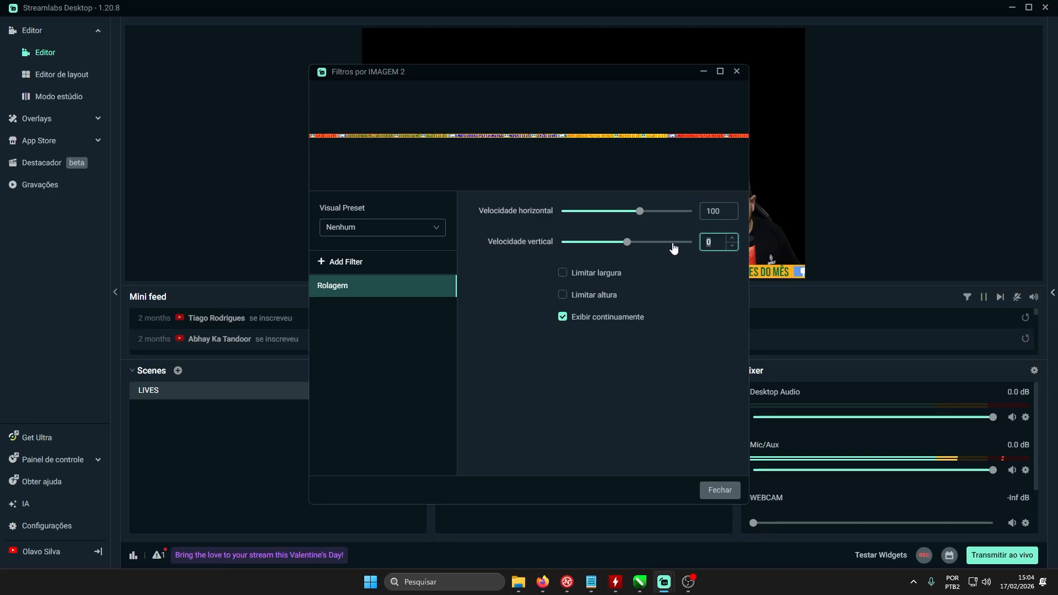
pyautogui.write('20')
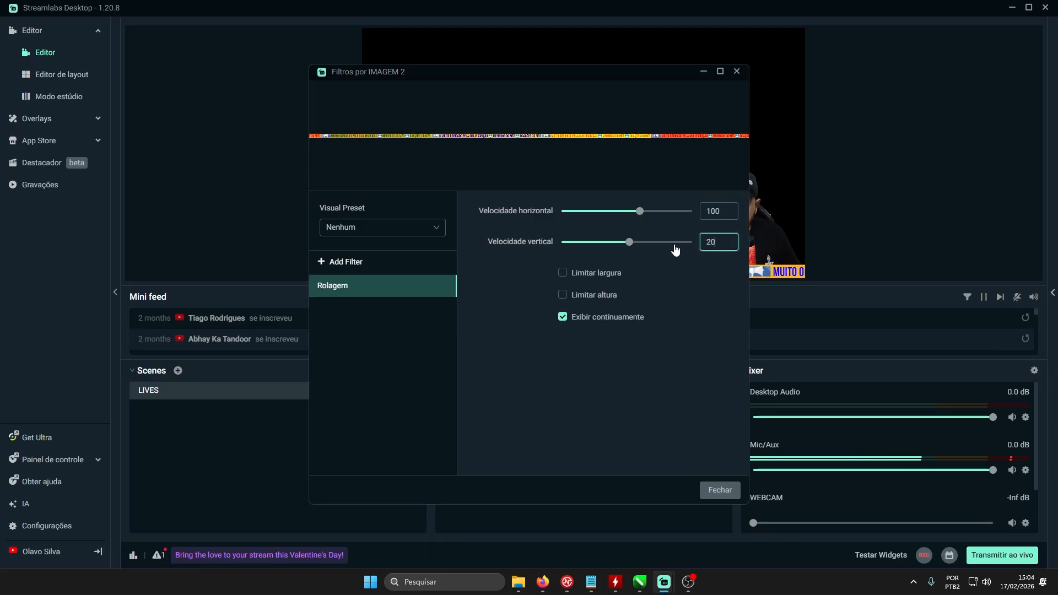
pyautogui.doubleClick(725, 240)
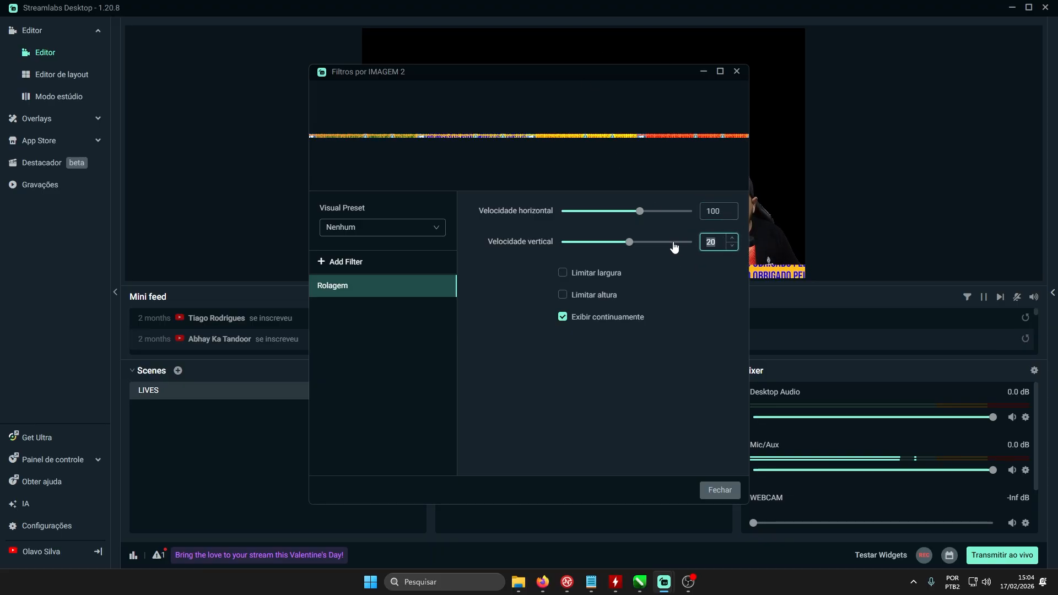
pyautogui.write('50')
pyautogui.moveTo(481, 72); pyautogui.dragTo(536, 70)
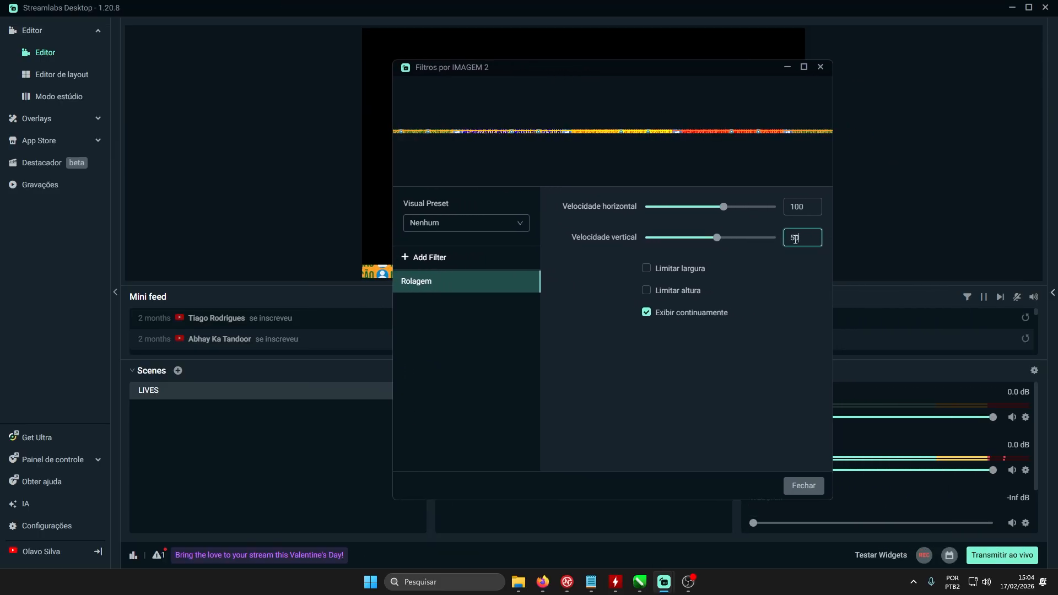
pyautogui.moveTo(800, 238); pyautogui.dragTo(764, 244)
pyautogui.write('0')
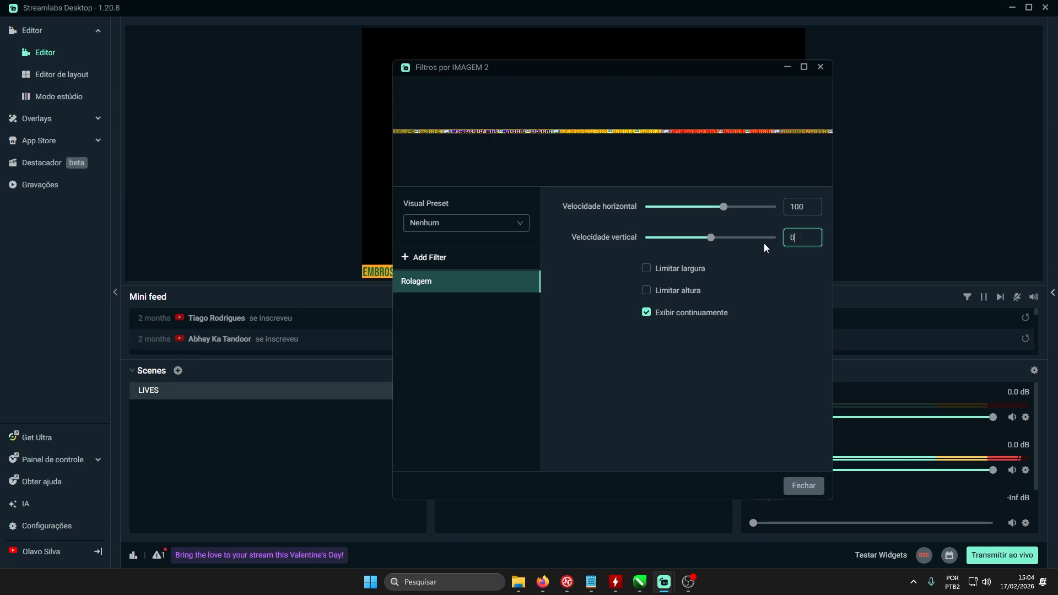
# - Close the filter settings of the IMAGEM 2 source, keeping the horizontal speed of 100
pyautogui.click(809, 208)
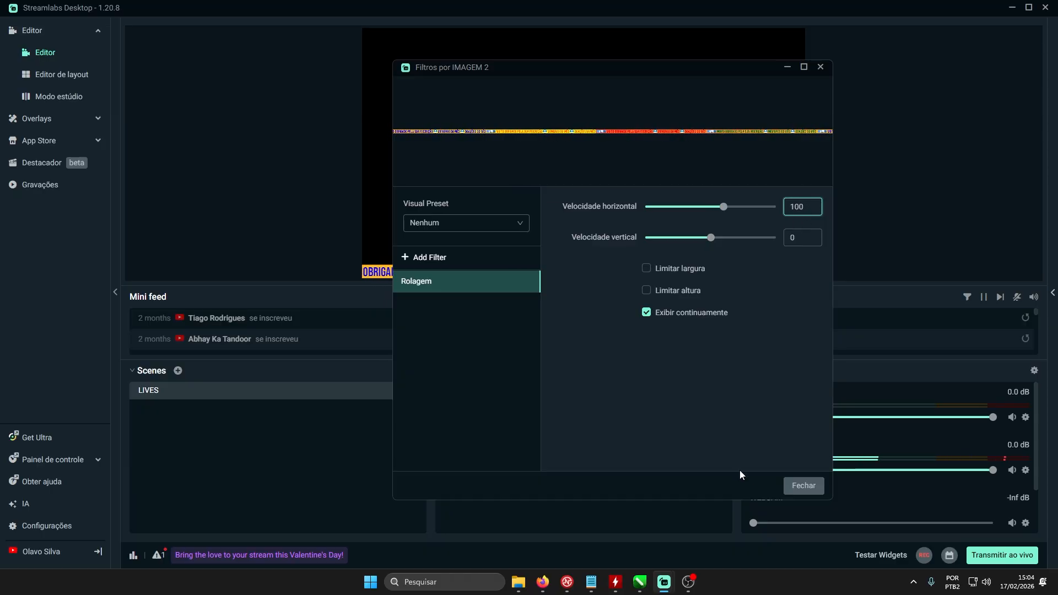
pyautogui.click(802, 485)
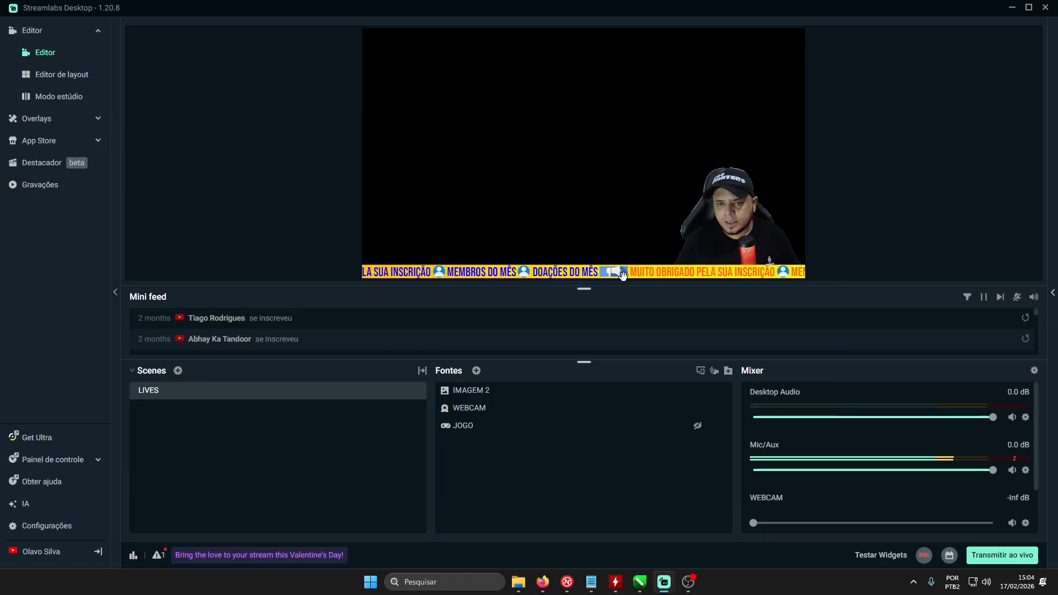